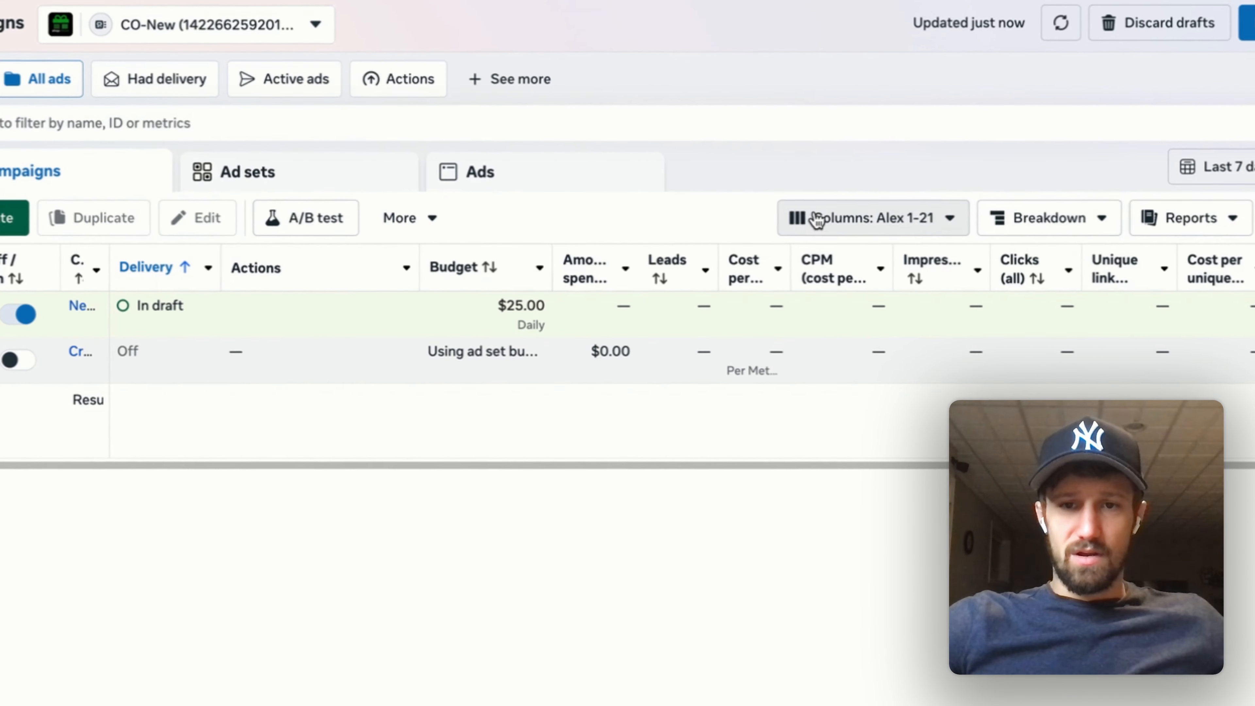
Edit the current column preset and remove its Actions and Cost per result columns.
left_click(817, 220)
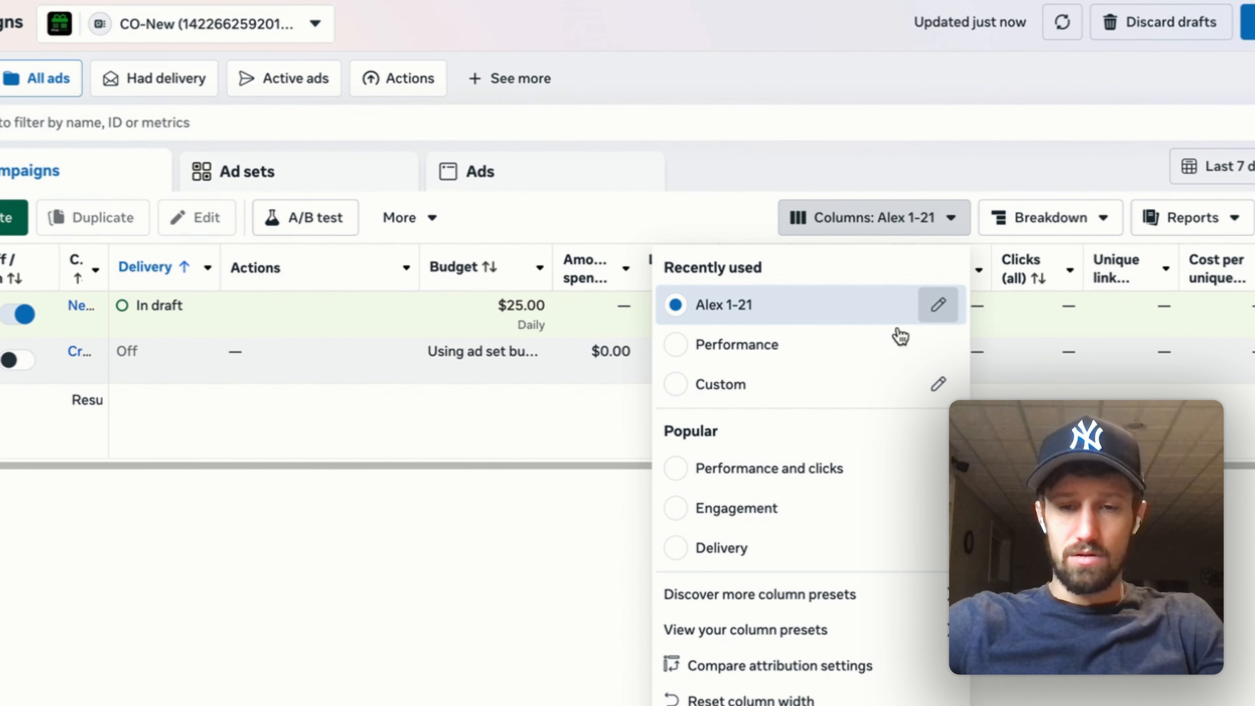
left_click(937, 307)
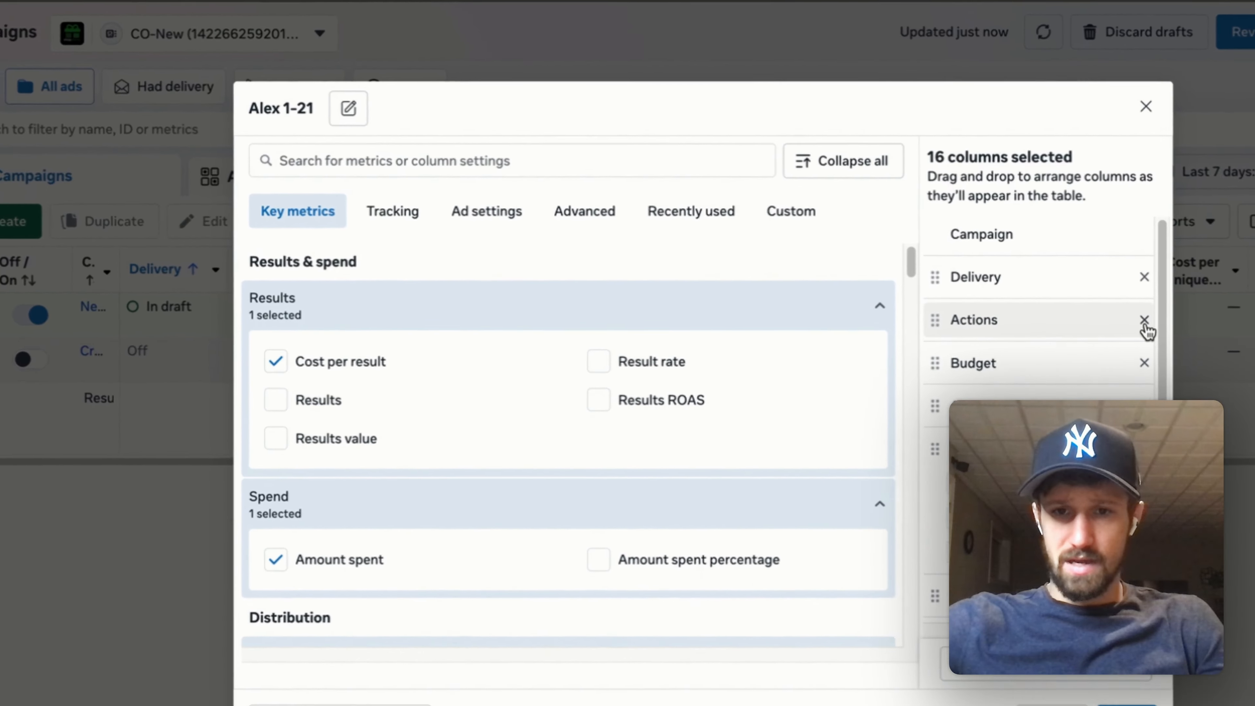
left_click(1144, 320)
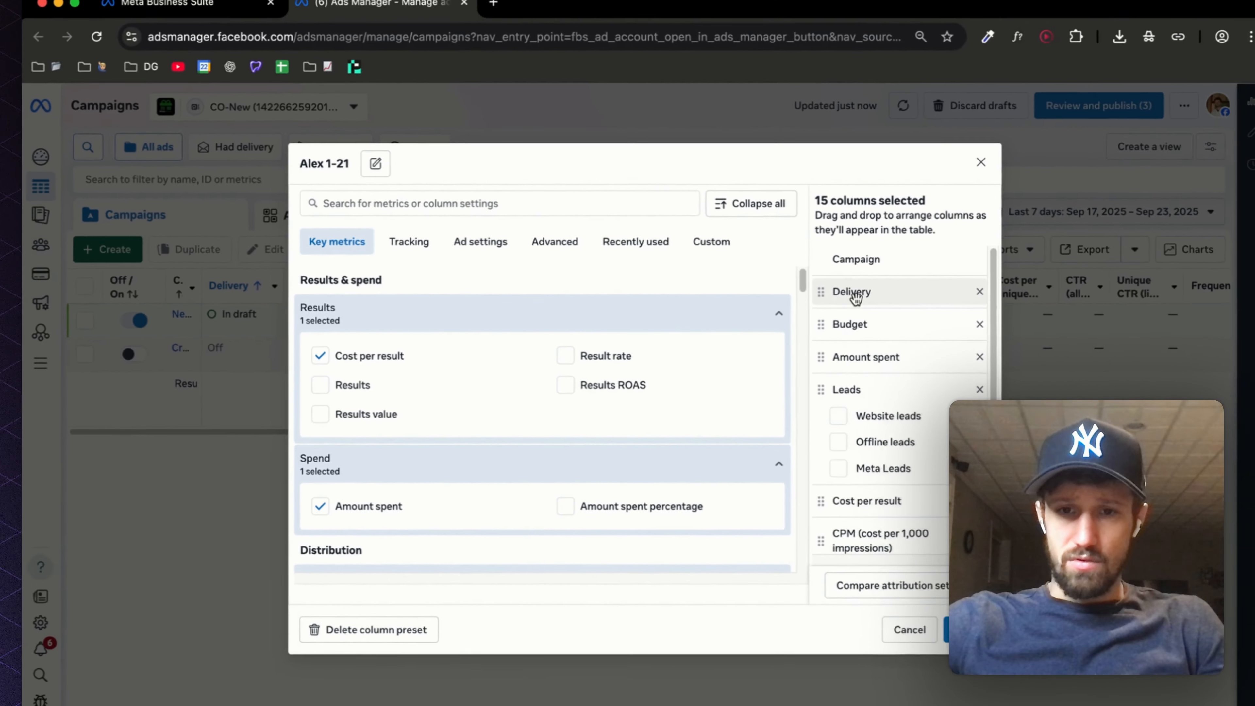
scroll(821, 406, "down", 3)
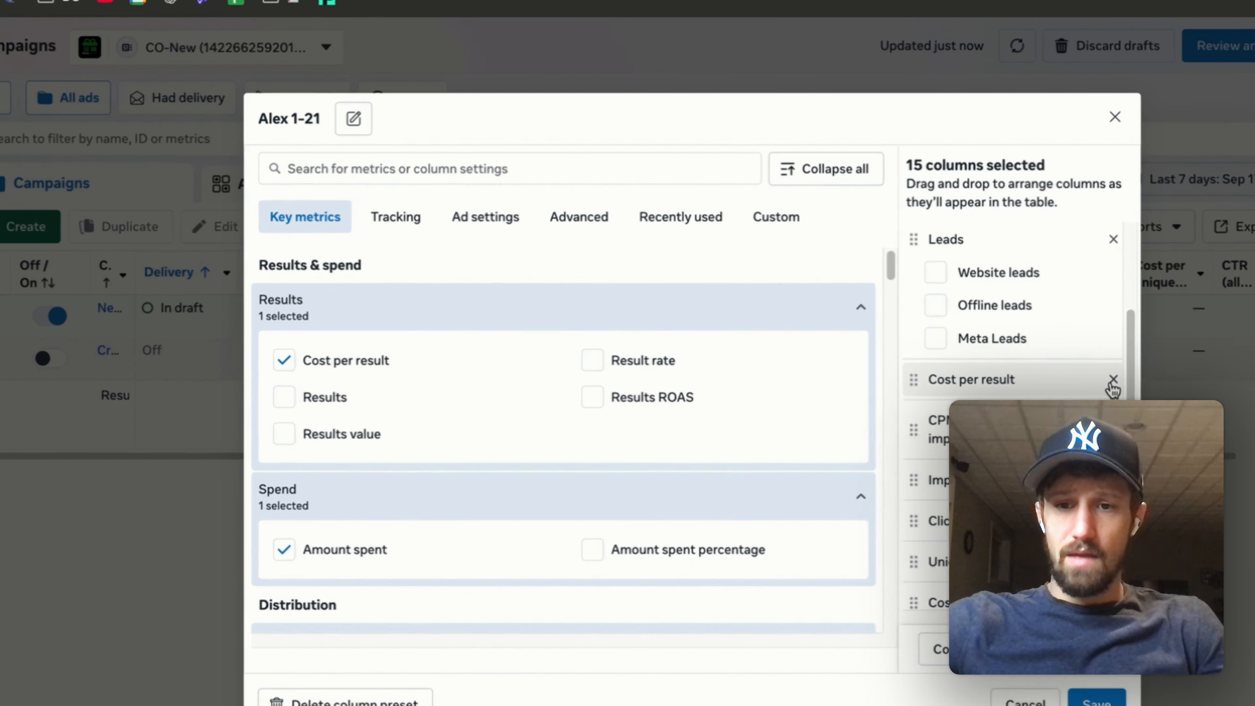
left_click(928, 369)
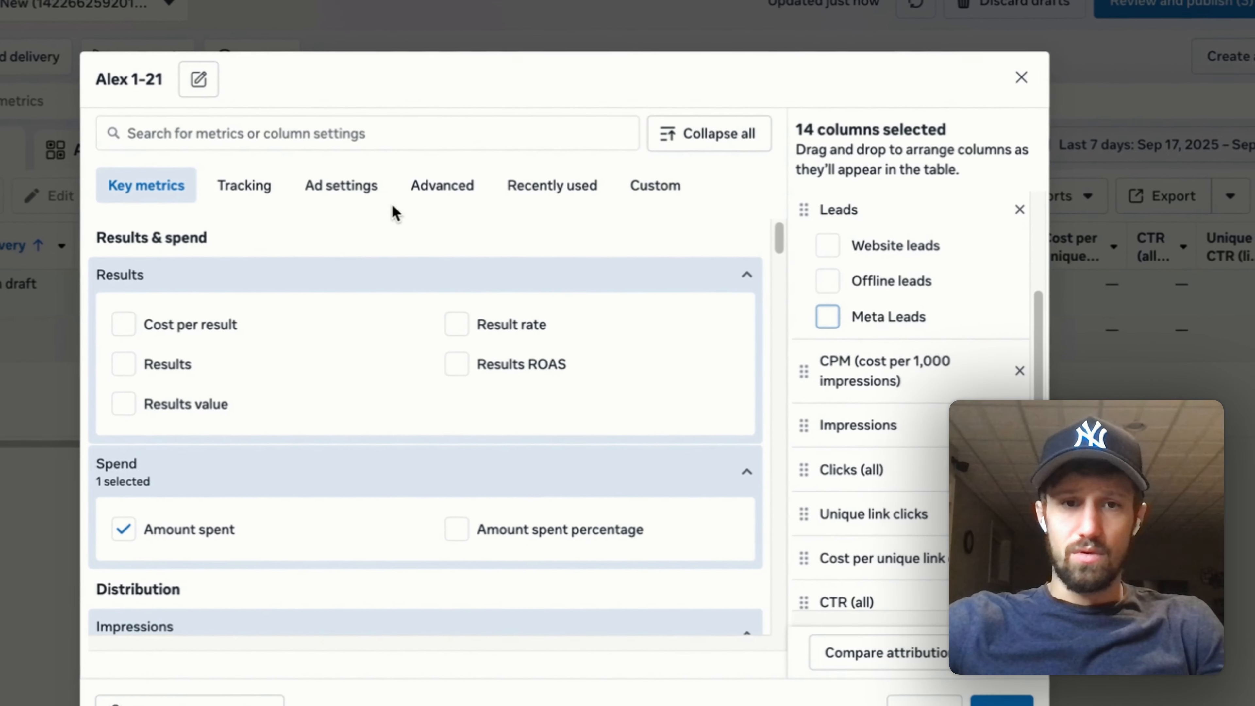
Add the Cost per lead metric to the preset and place it directly after Leads.
left_click(452, 149)
type("cost per lead")
left_click(691, 345)
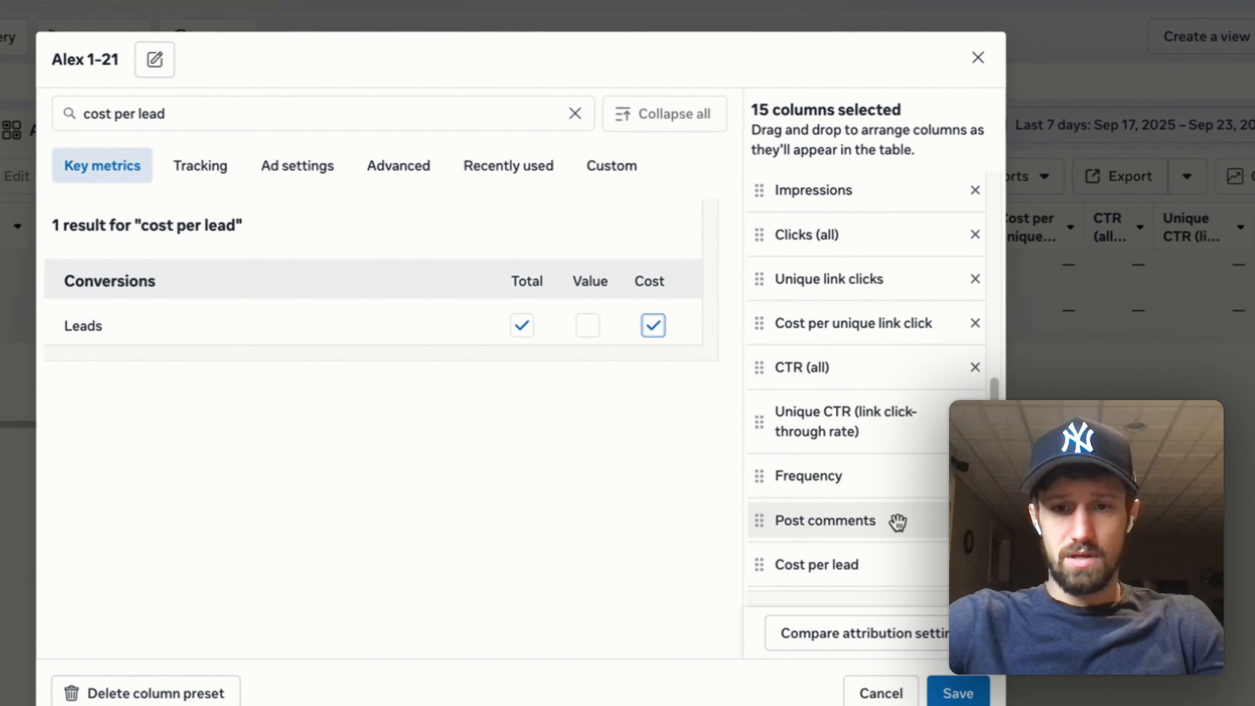
left_click_drag(798, 583, 770, 218)
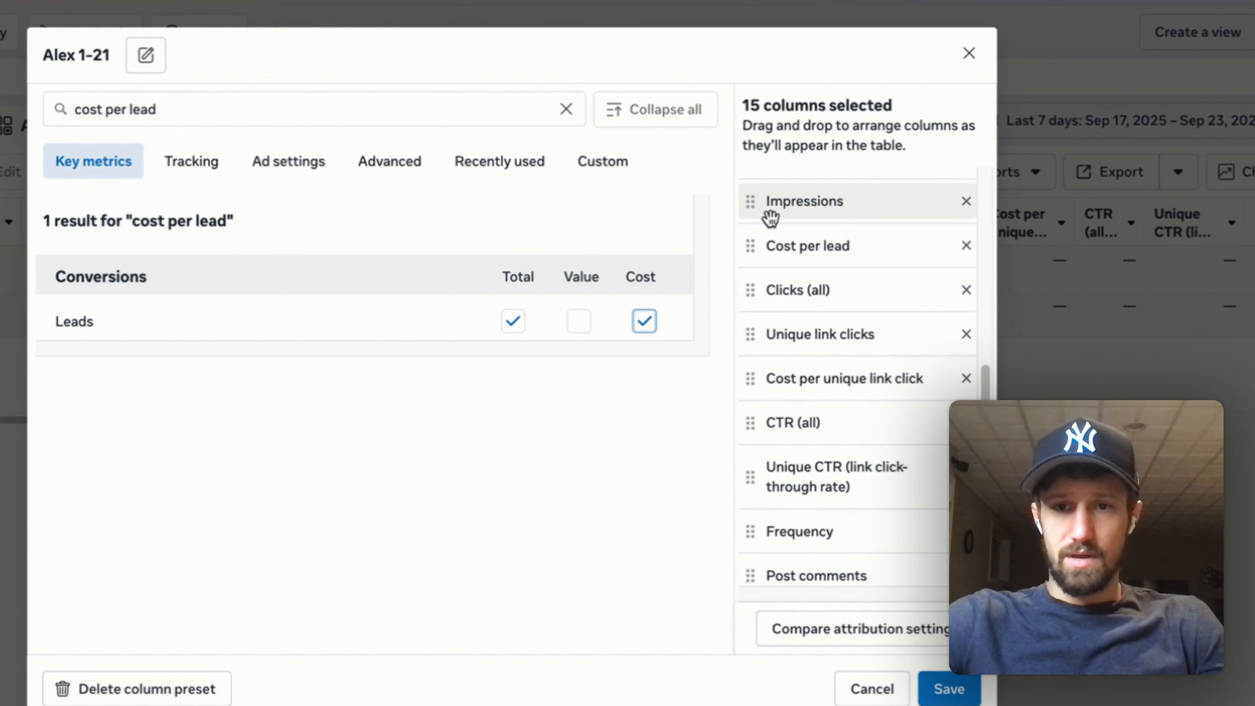
scroll(787, 317, "up", 3)
scroll(753, 447, "up", 1)
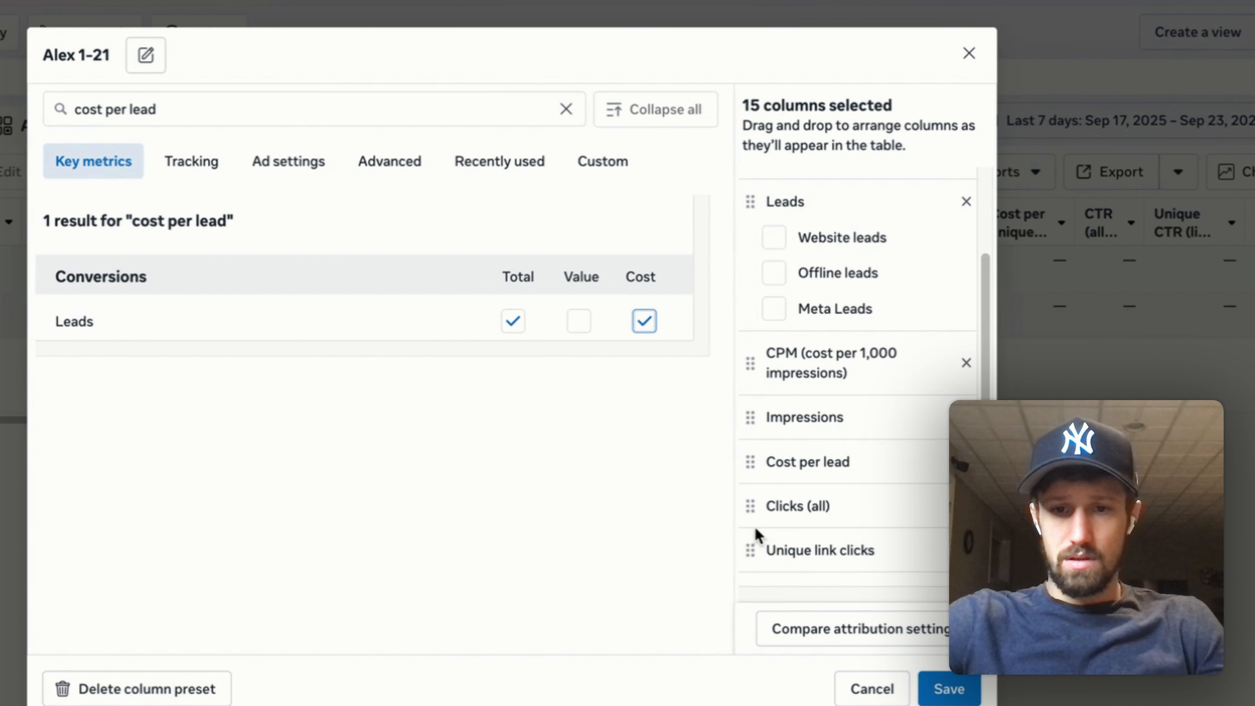
left_click_drag(756, 460, 739, 363)
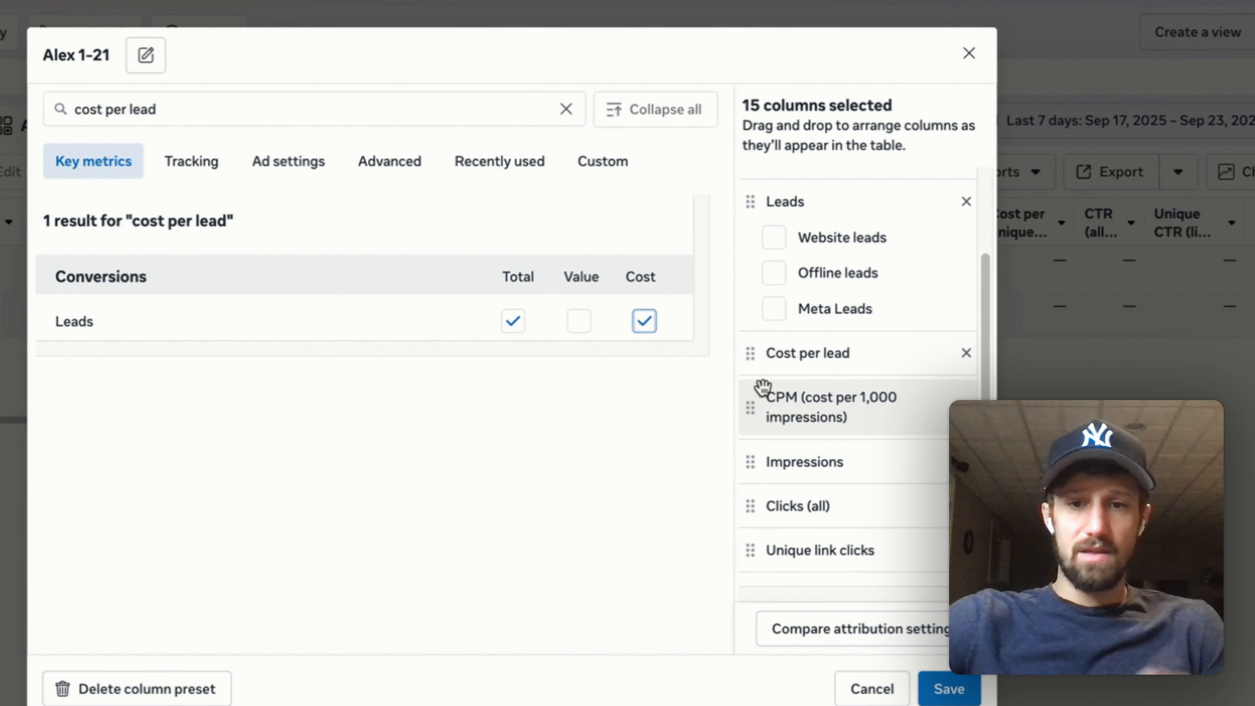
Reorder the columns so Impressions follows Unique link clicks, and Cost per unique link click and Frequency come directly after CPM.
scroll(839, 456, "down", 1)
left_click_drag(749, 438, 750, 529)
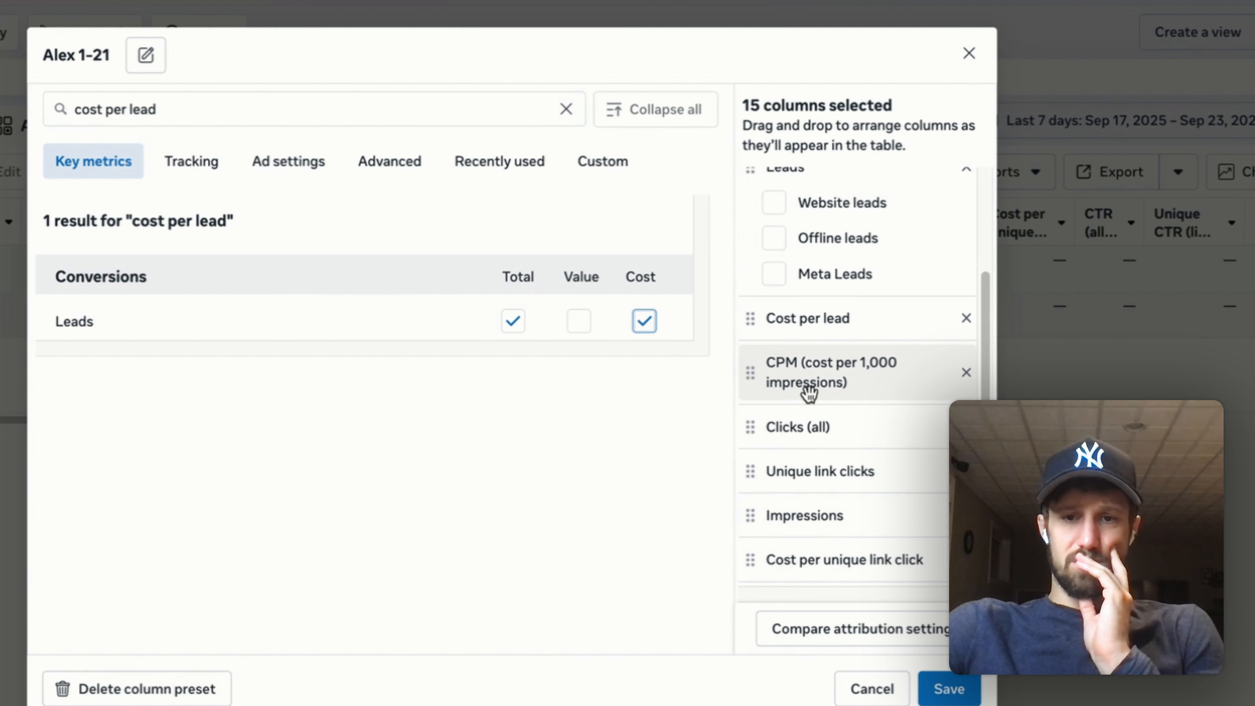
scroll(770, 475, "down", 5)
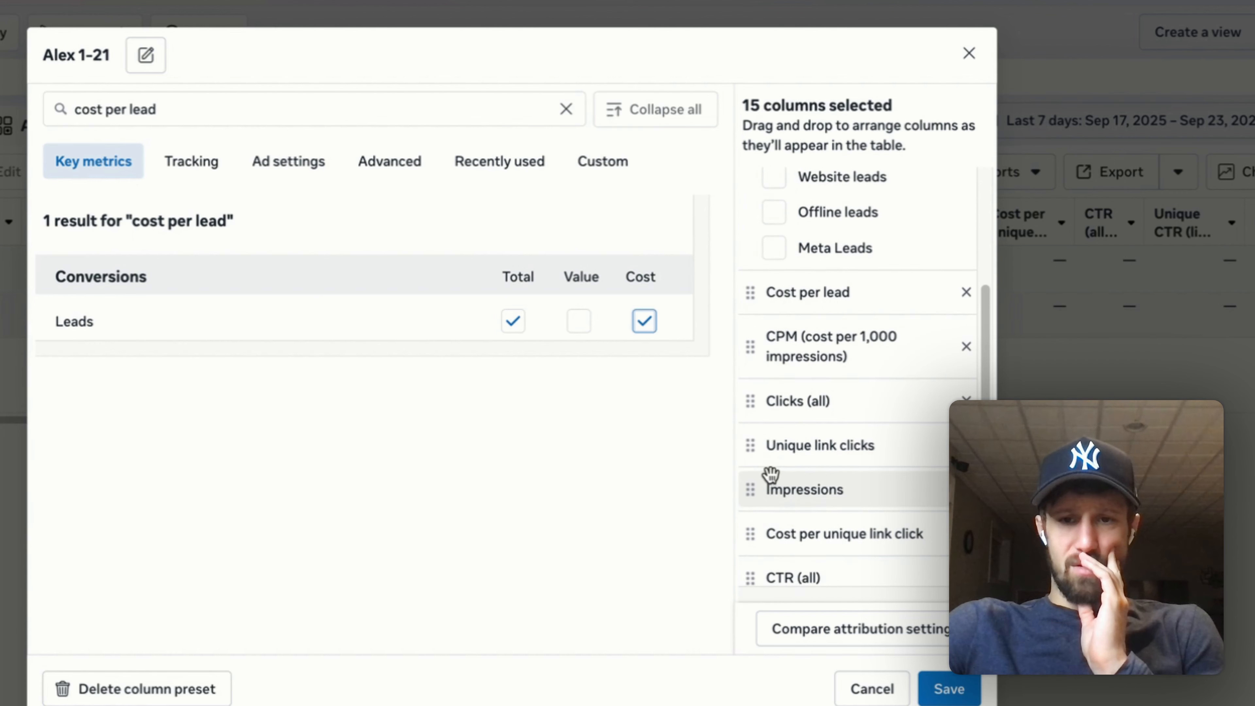
left_click_drag(761, 390, 762, 253)
scroll(772, 346, "down", 1)
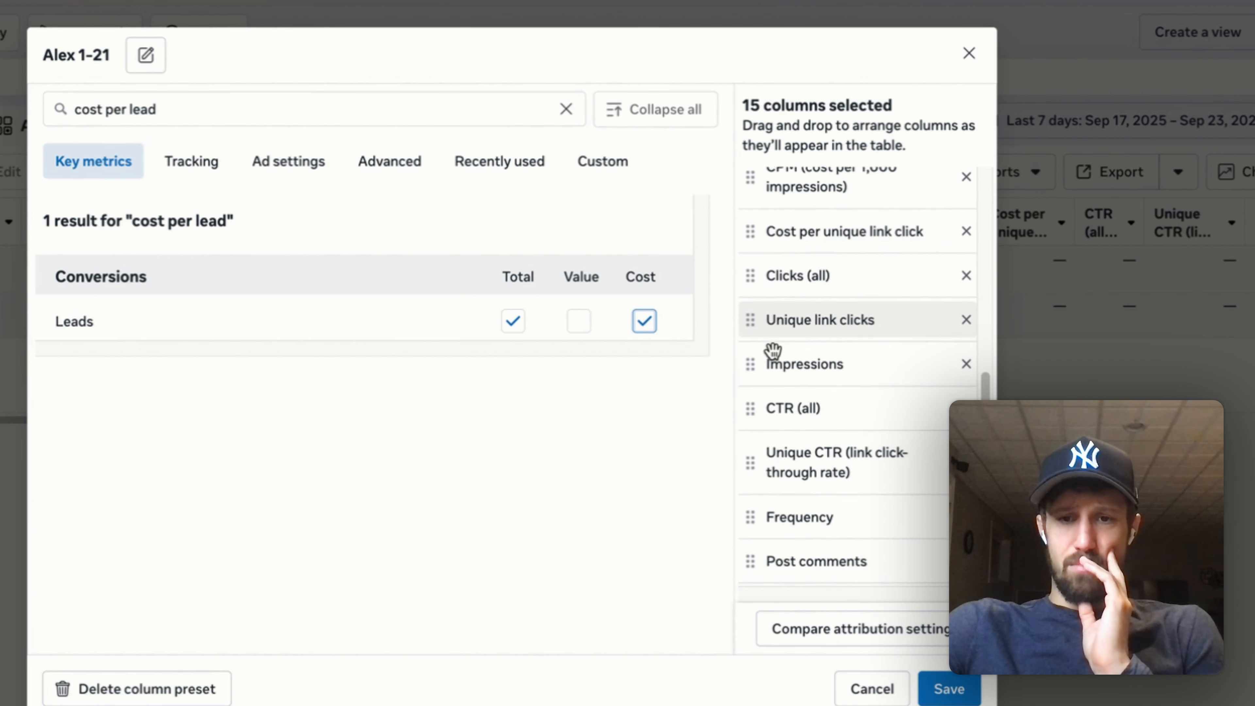
left_click_drag(751, 516, 764, 274)
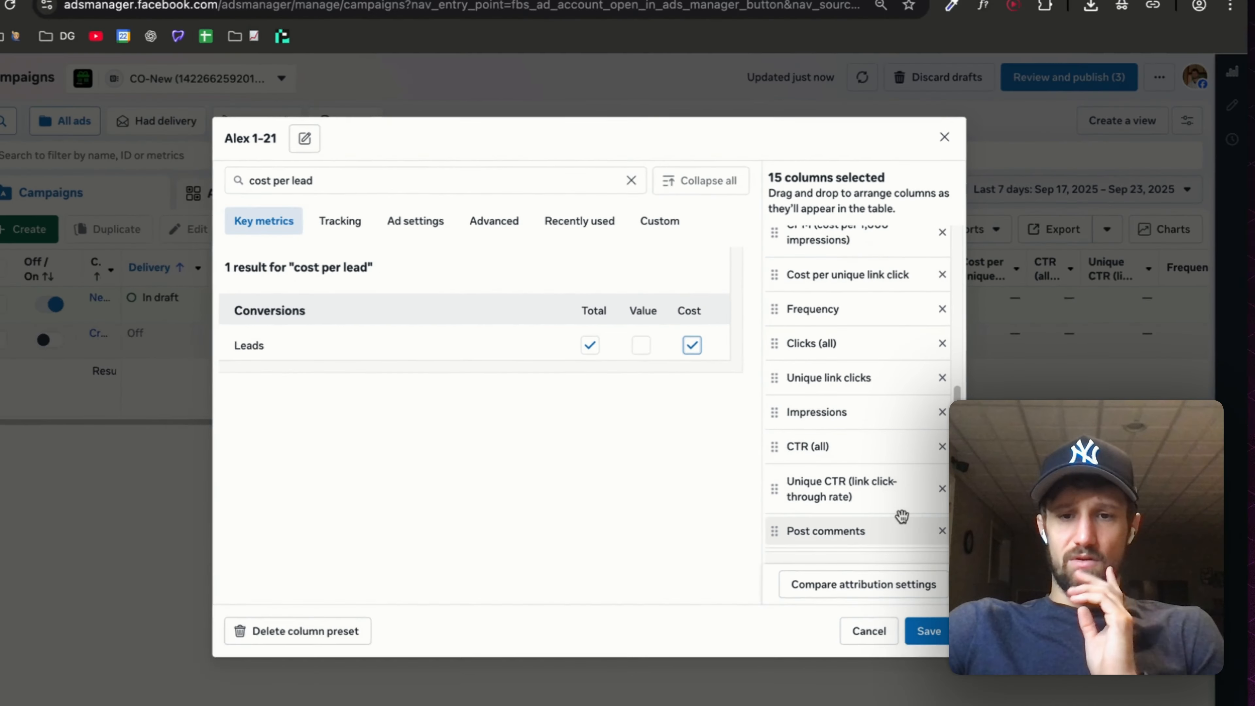
Add the Ends column, place it between Budget and Amount spent, and save the column preset.
scroll(913, 447, "up", 5)
scroll(894, 440, "down", 1)
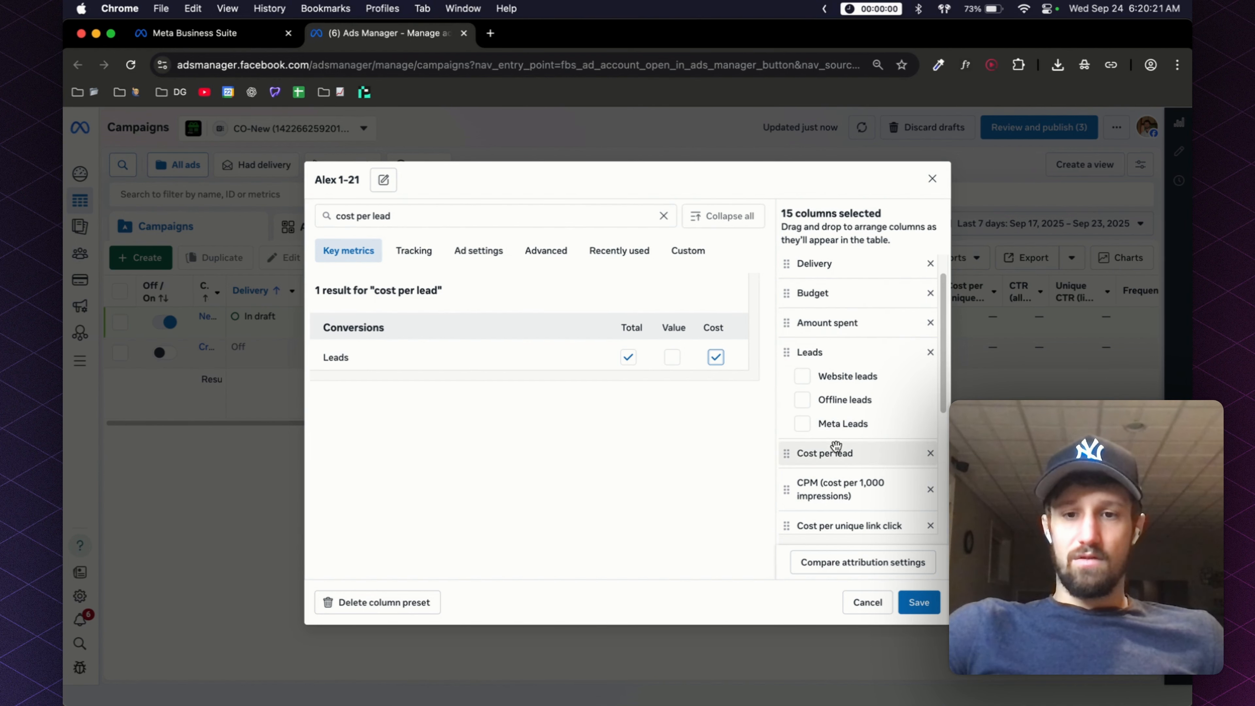
scroll(840, 487, "down", 2)
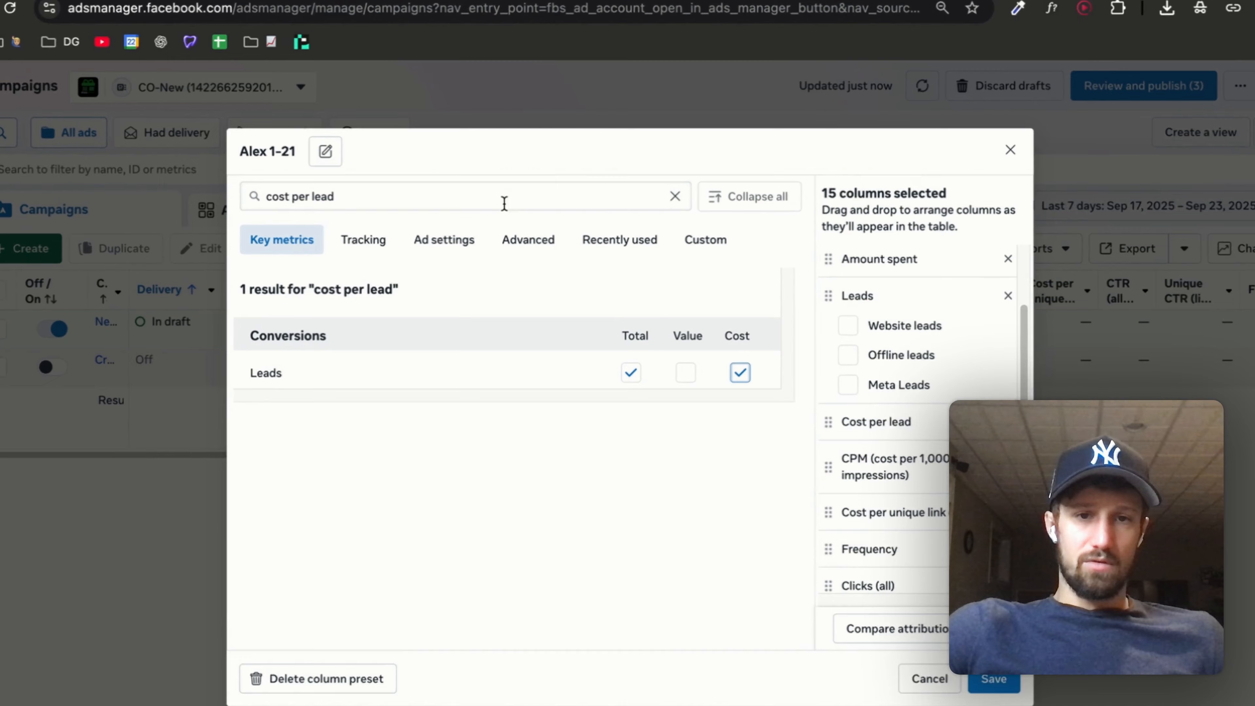
triple_click(526, 215)
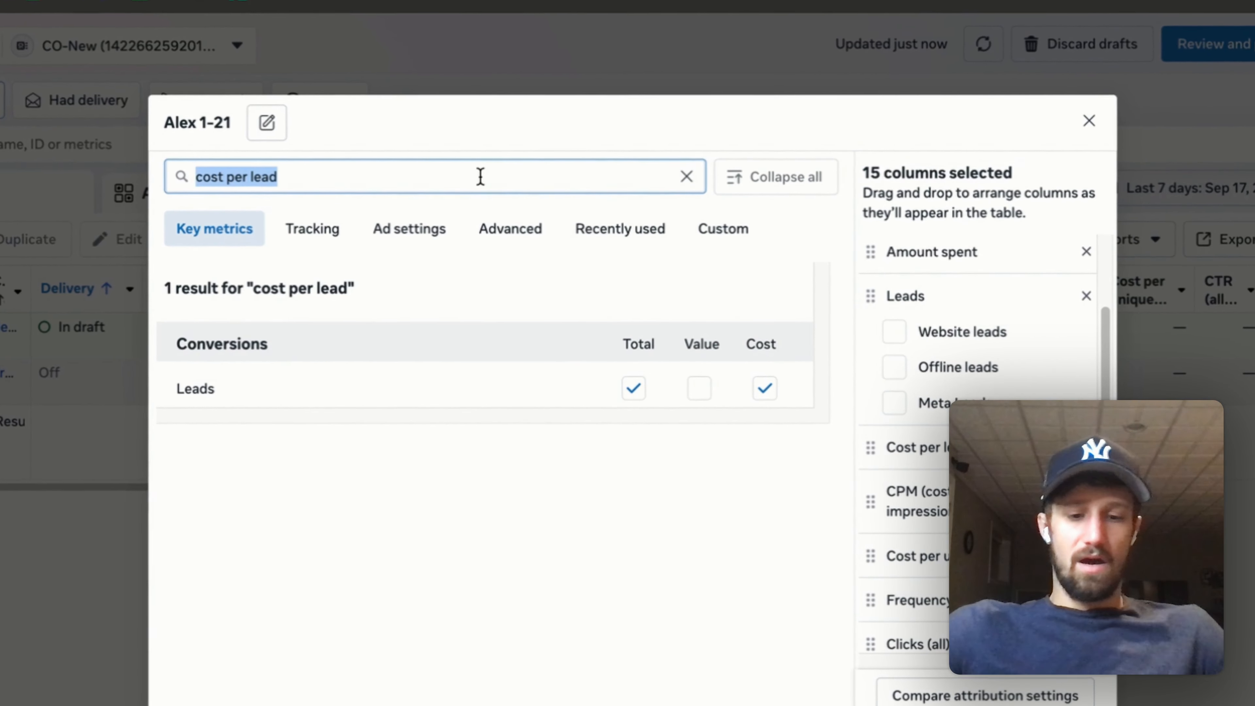
type("ends")
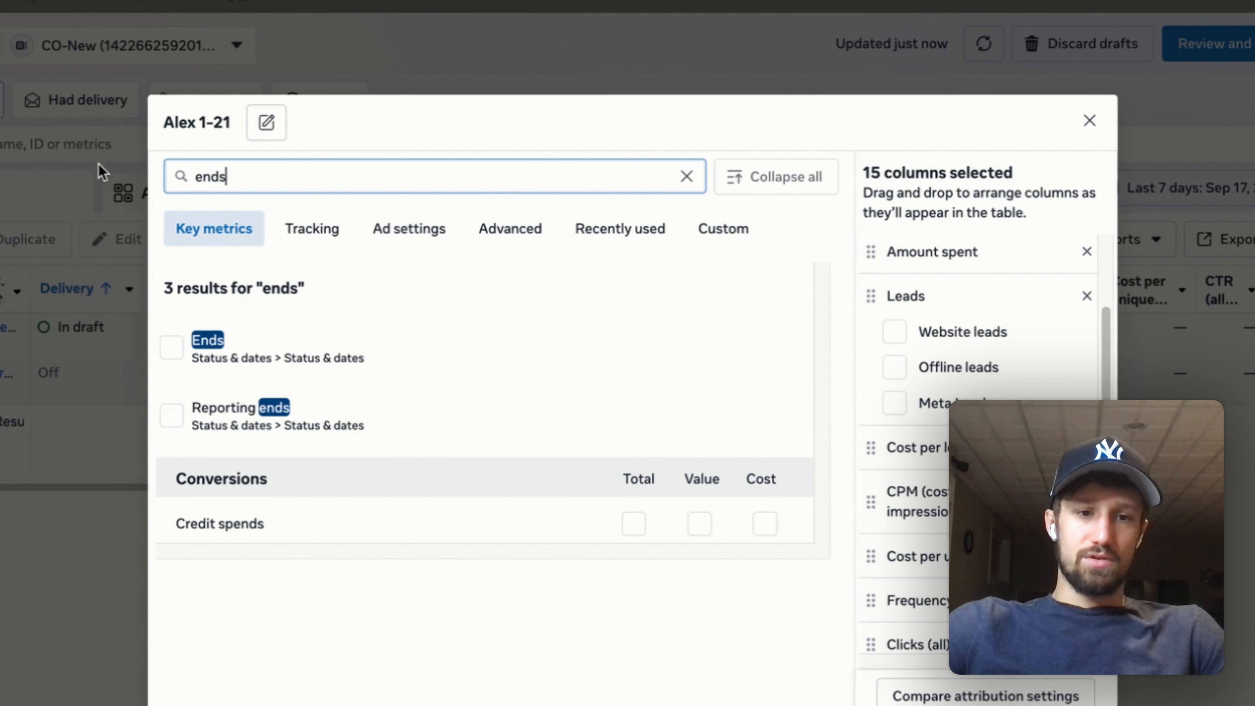
left_click(172, 348)
left_click_drag(876, 618, 908, 333)
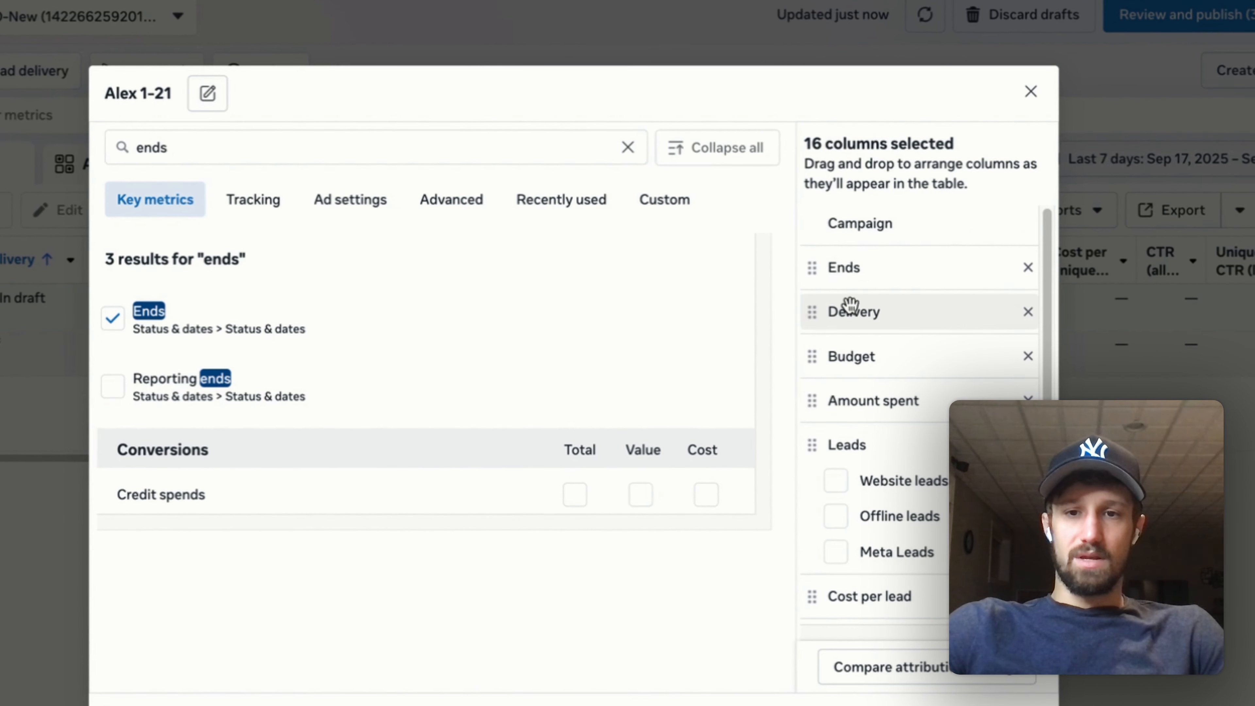
left_click_drag(815, 268, 818, 361)
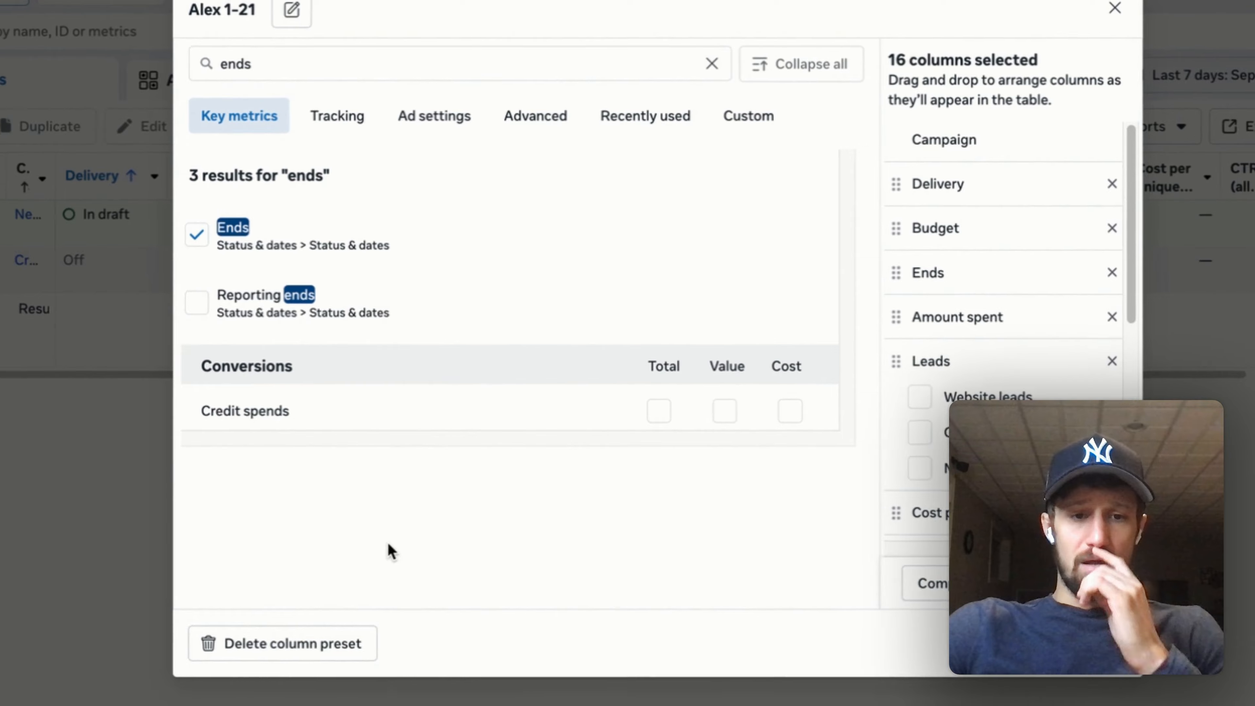
left_click(1096, 643)
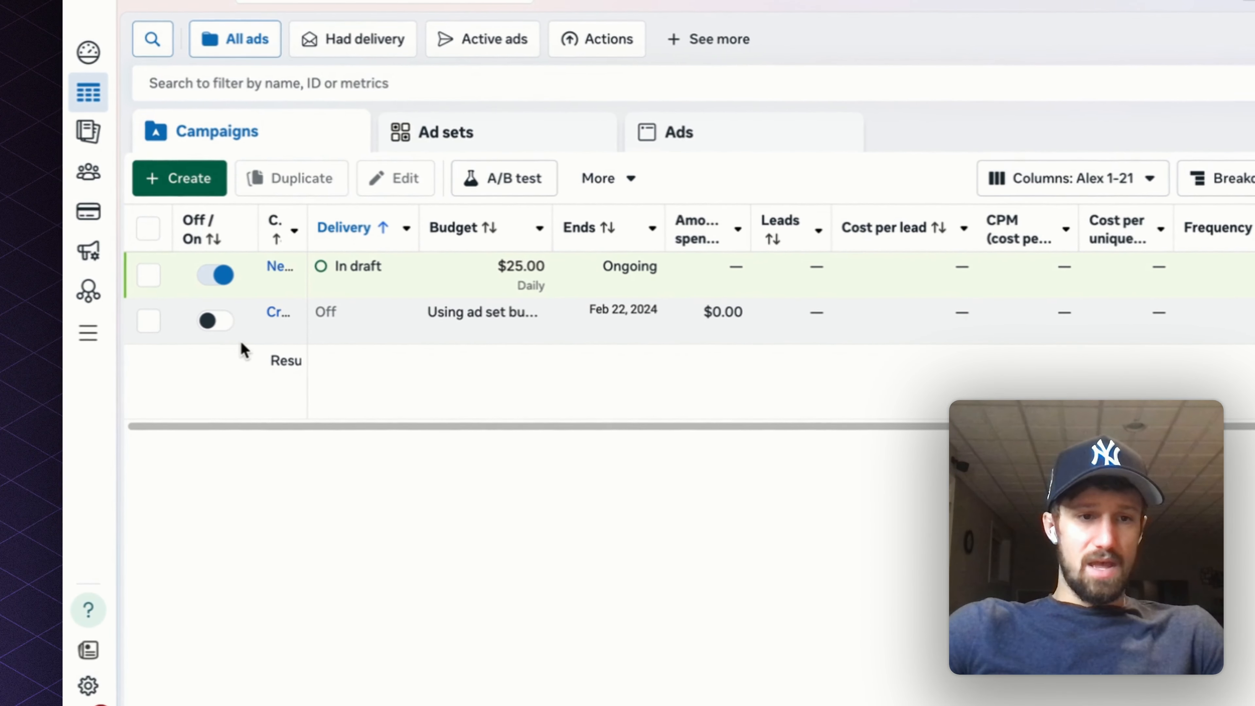
Create a new auction campaign with the Leads objective and dismiss the campaign setup notice.
left_click(198, 182)
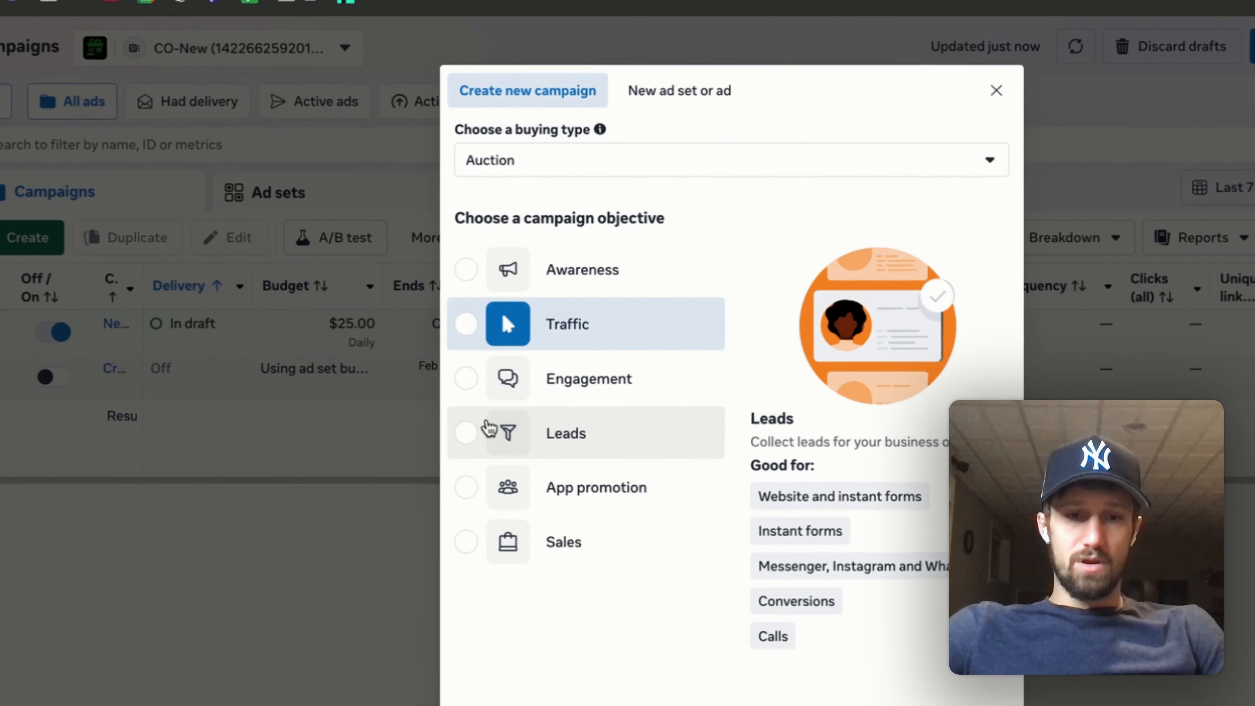
left_click(462, 388)
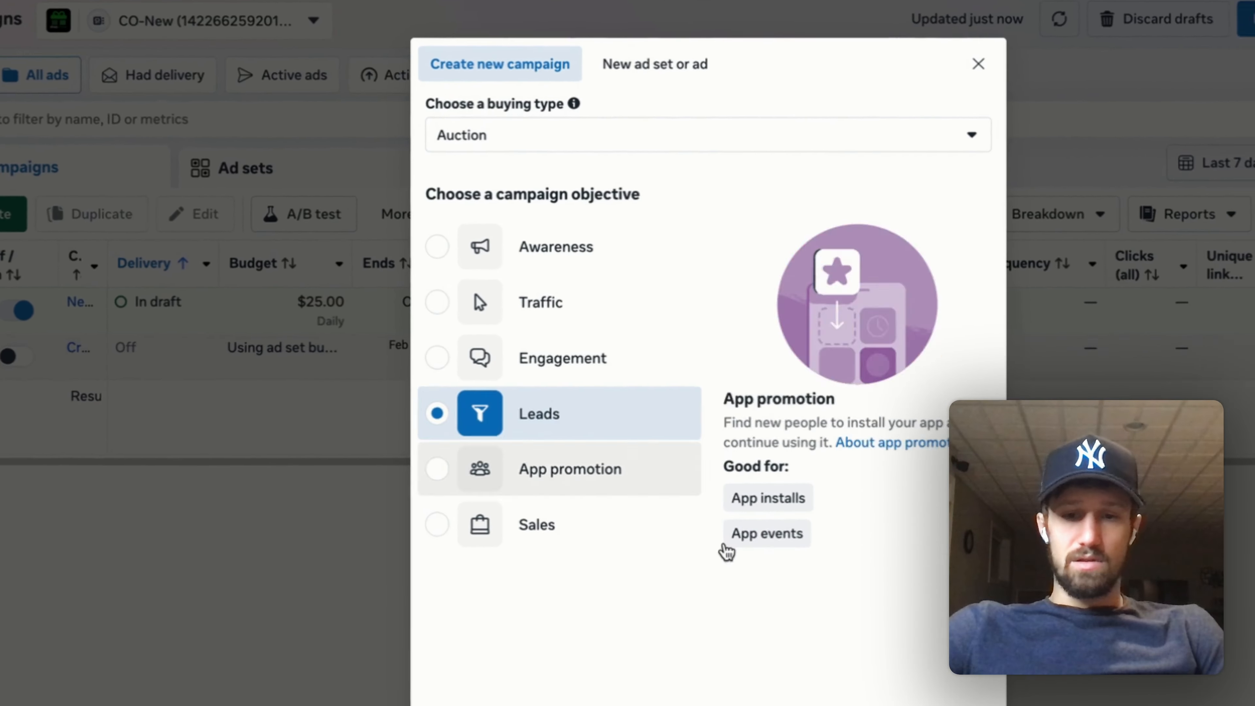
left_click(844, 682)
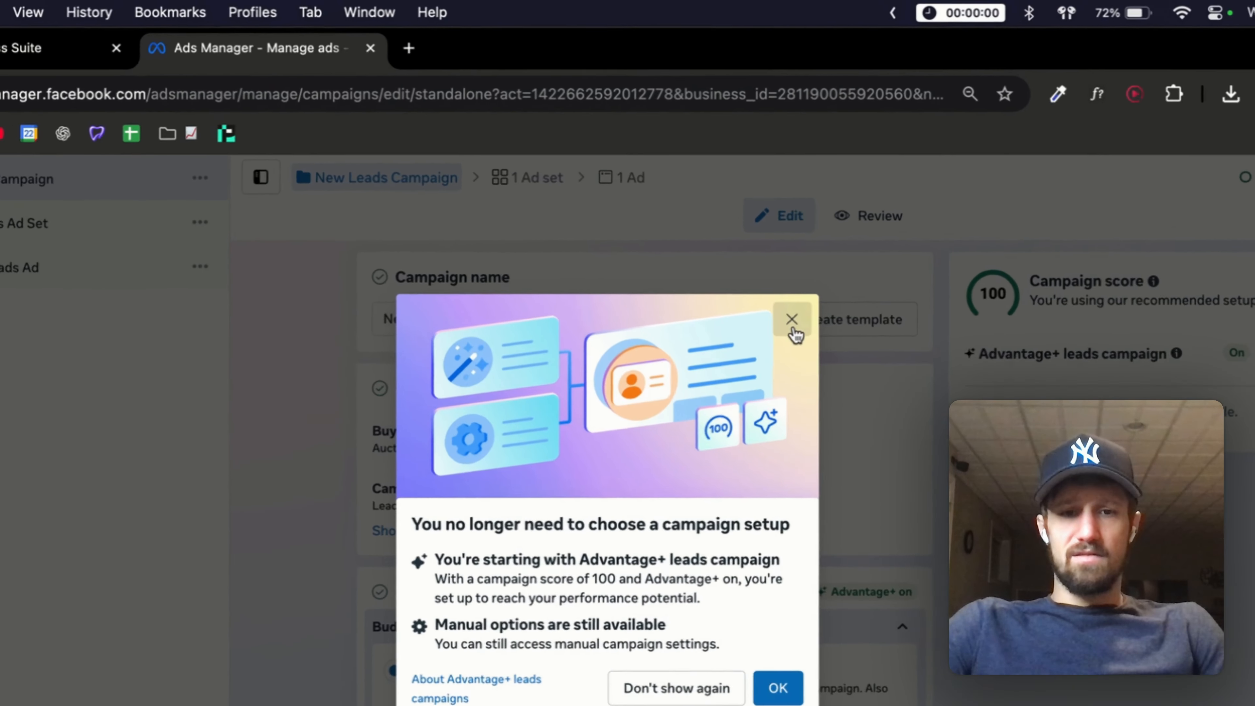
left_click(755, 220)
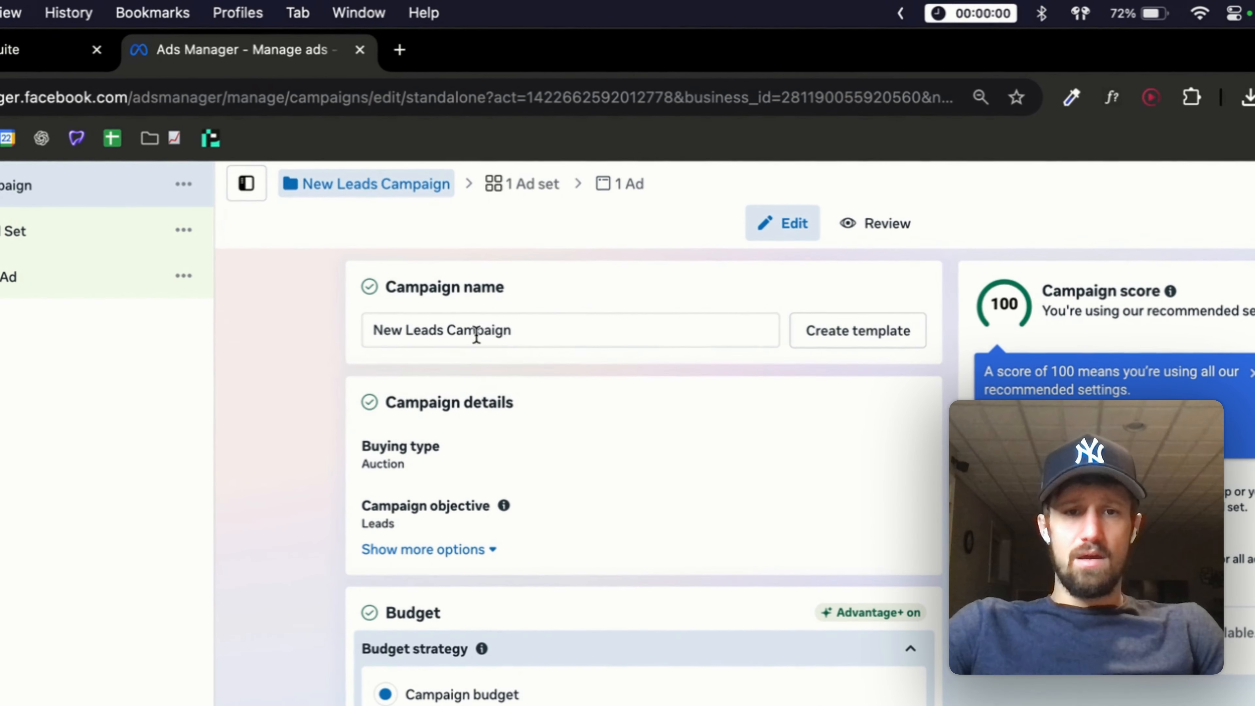
Rename the campaign to "Moving Company Campaign".
triple_click(549, 220)
type("Moving C")
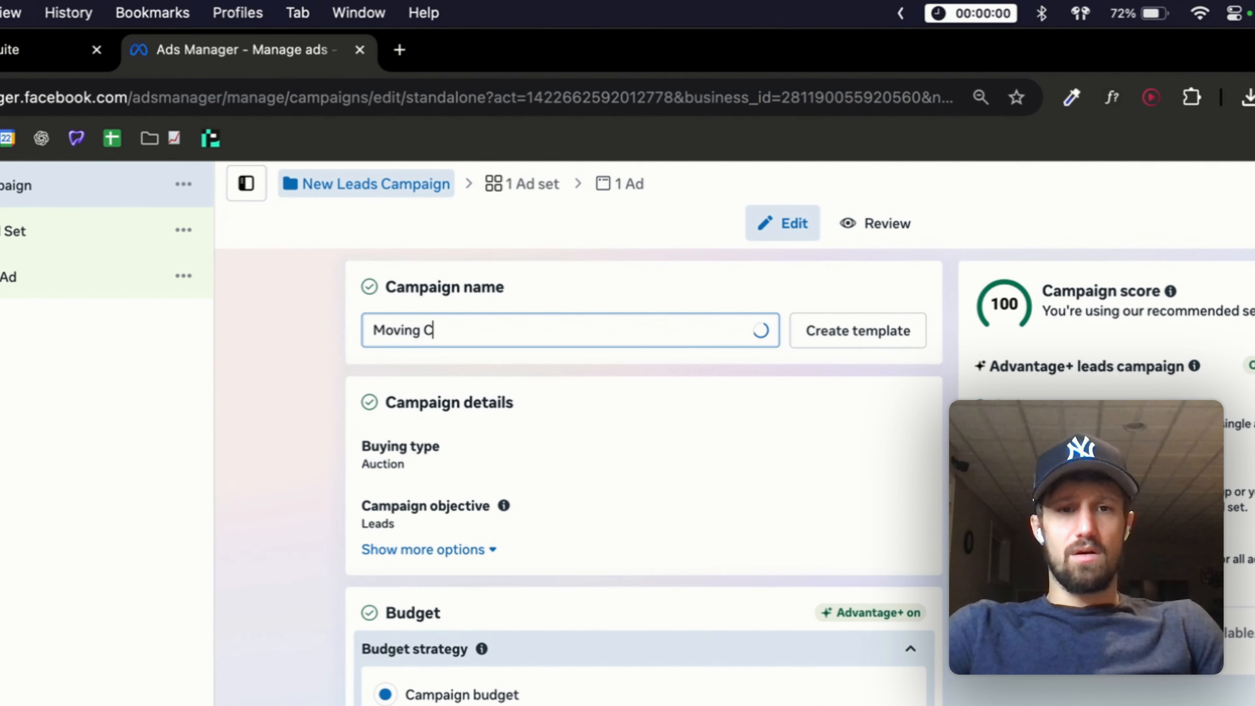
type("ompany Campaign")
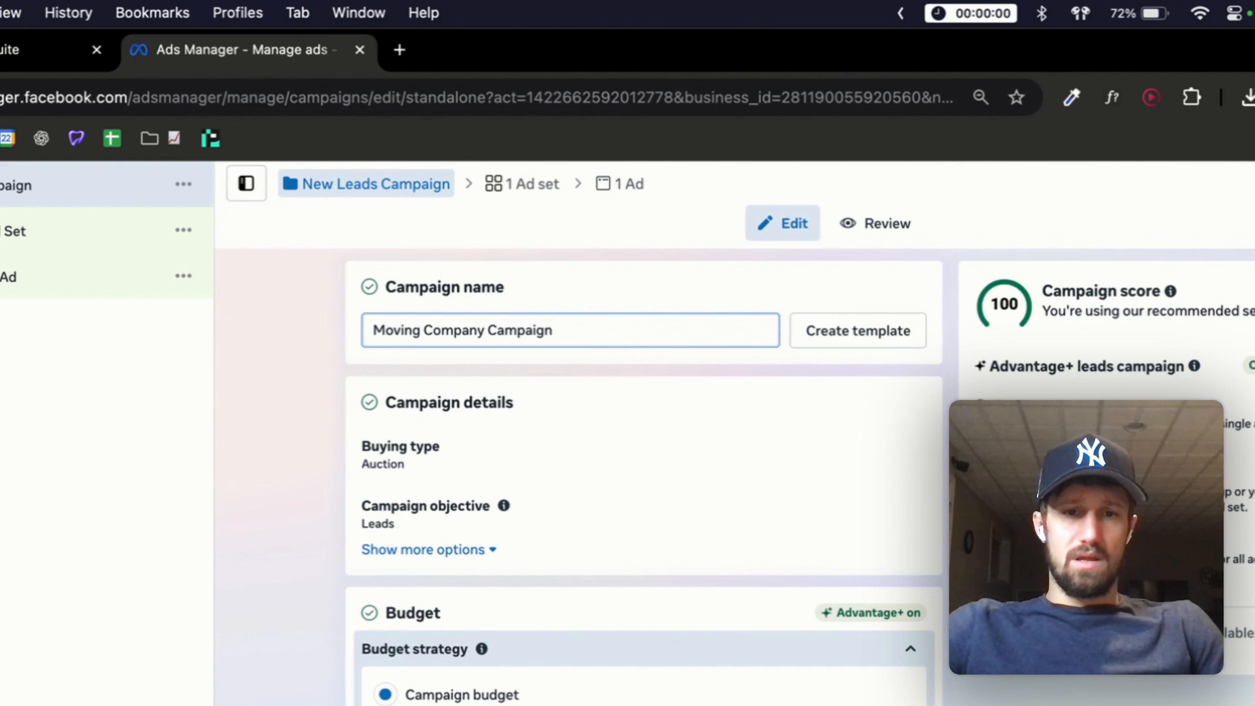
Switch the budget strategy to Ad set budget and turn off sharing budget with other ad sets.
scroll(512, 494, "down", 4)
left_click(483, 591)
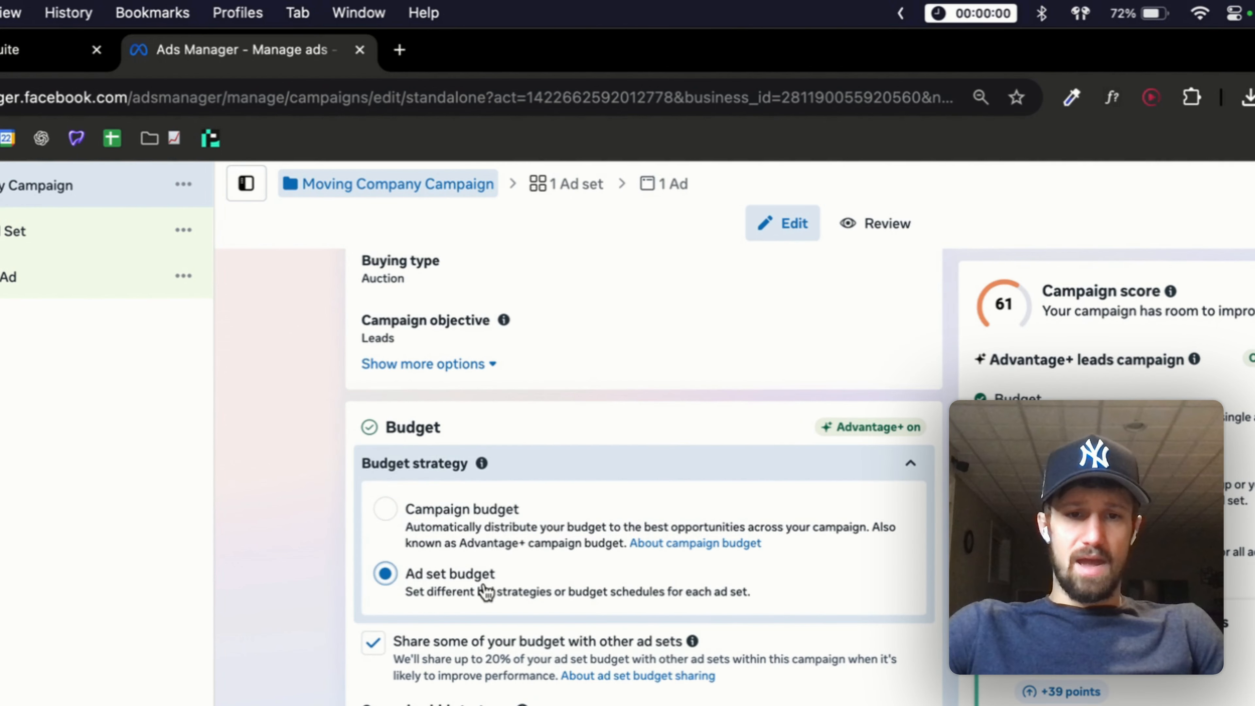
left_click(373, 641)
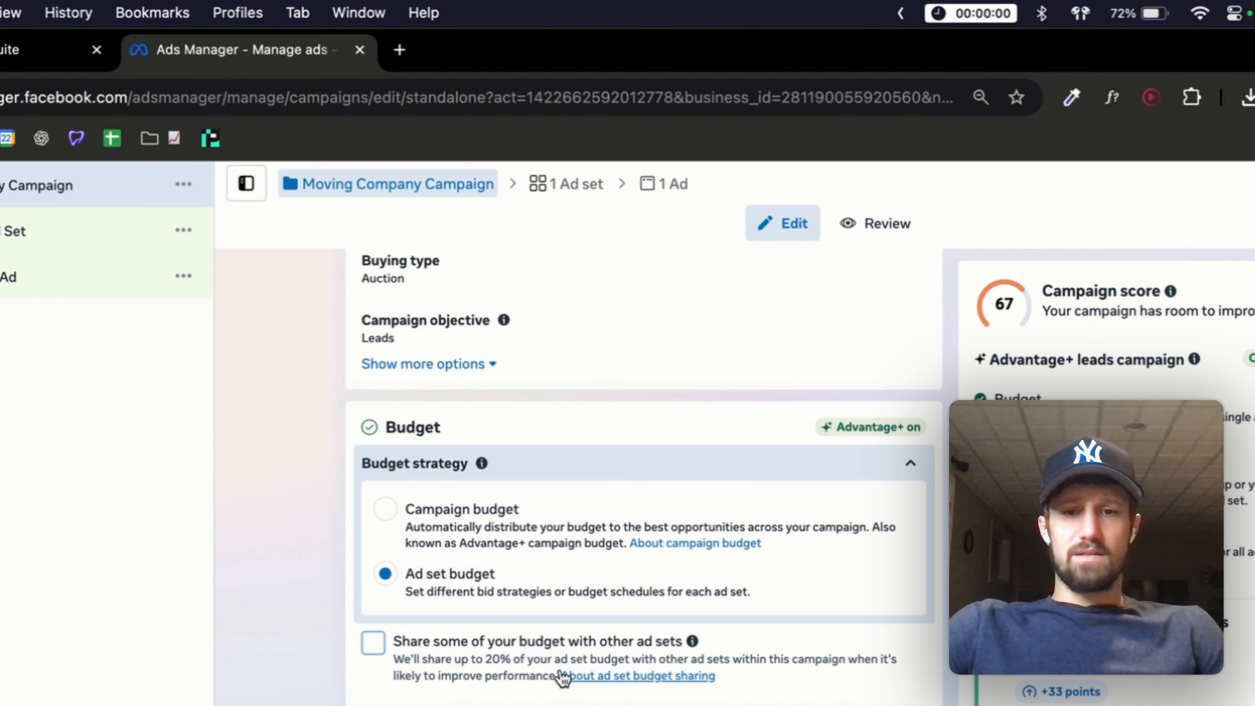
scroll(563, 673, "down", 1)
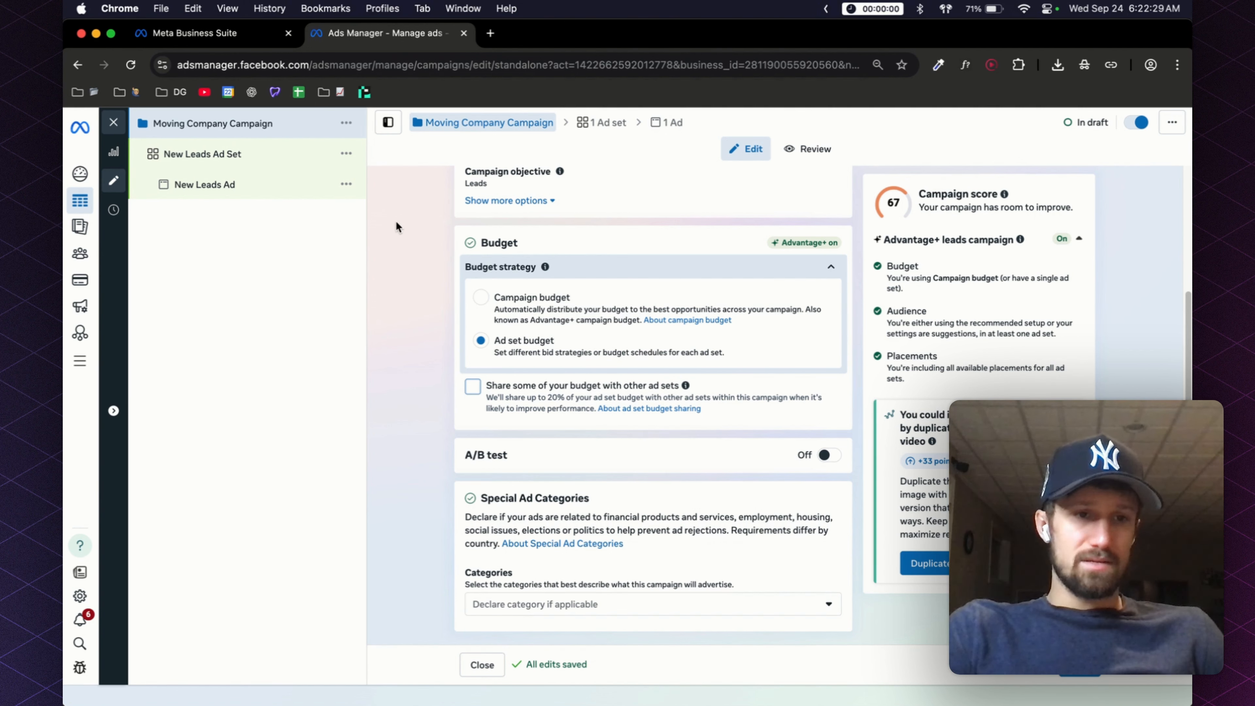
Rename the campaign's ad set to "Junk removal" and choose Dental Growth as its Facebook Page.
left_click(303, 161)
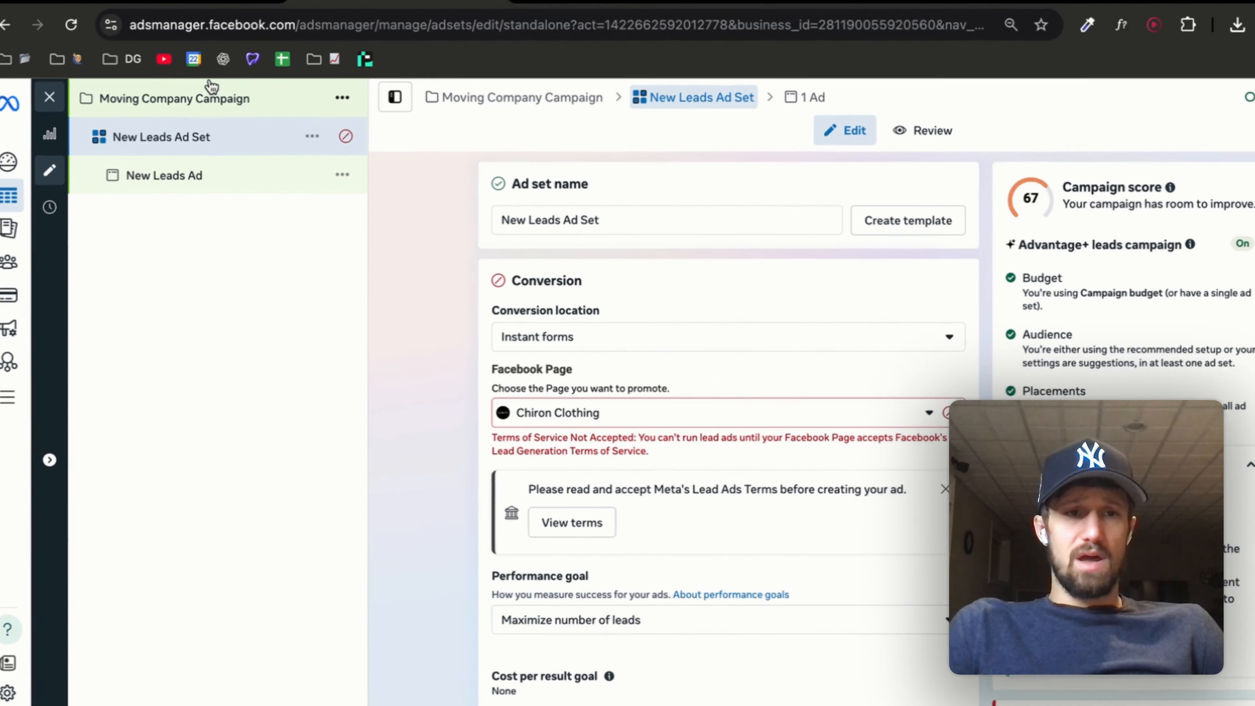
left_click(241, 124)
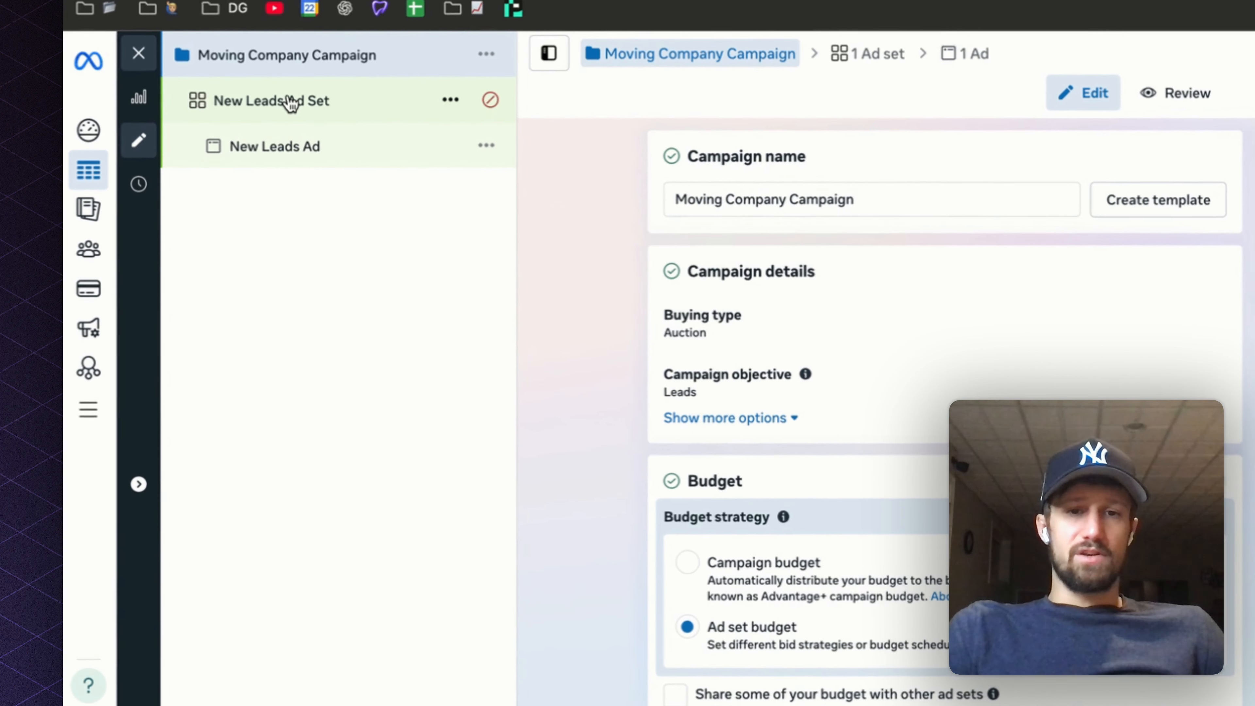
left_click(214, 154)
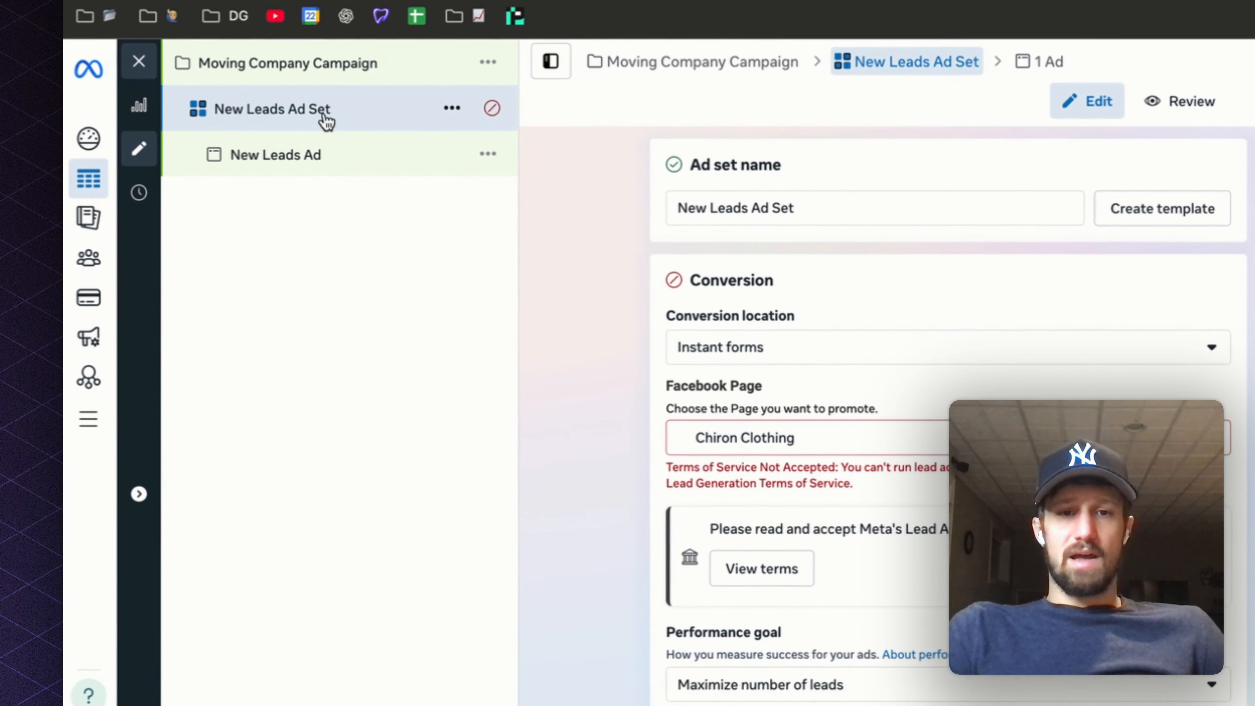
triple_click(722, 202)
type("Ju")
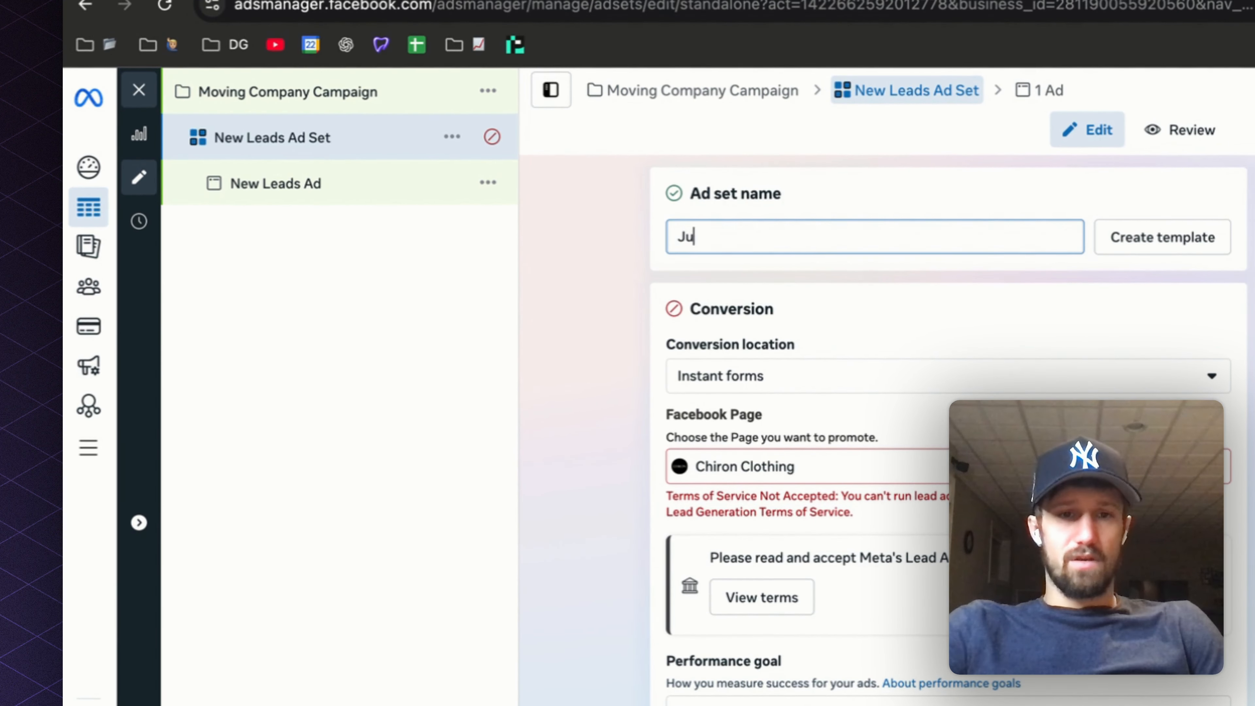
type("nk removal")
left_click(790, 466)
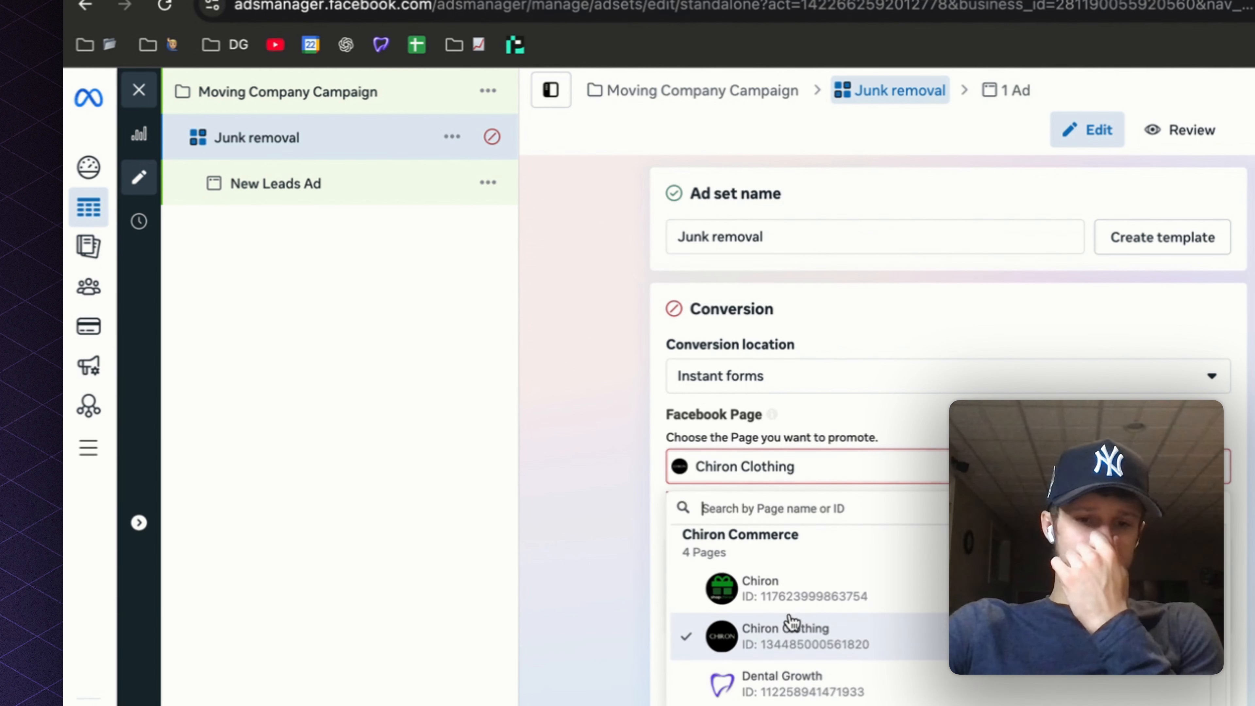
left_click(761, 675)
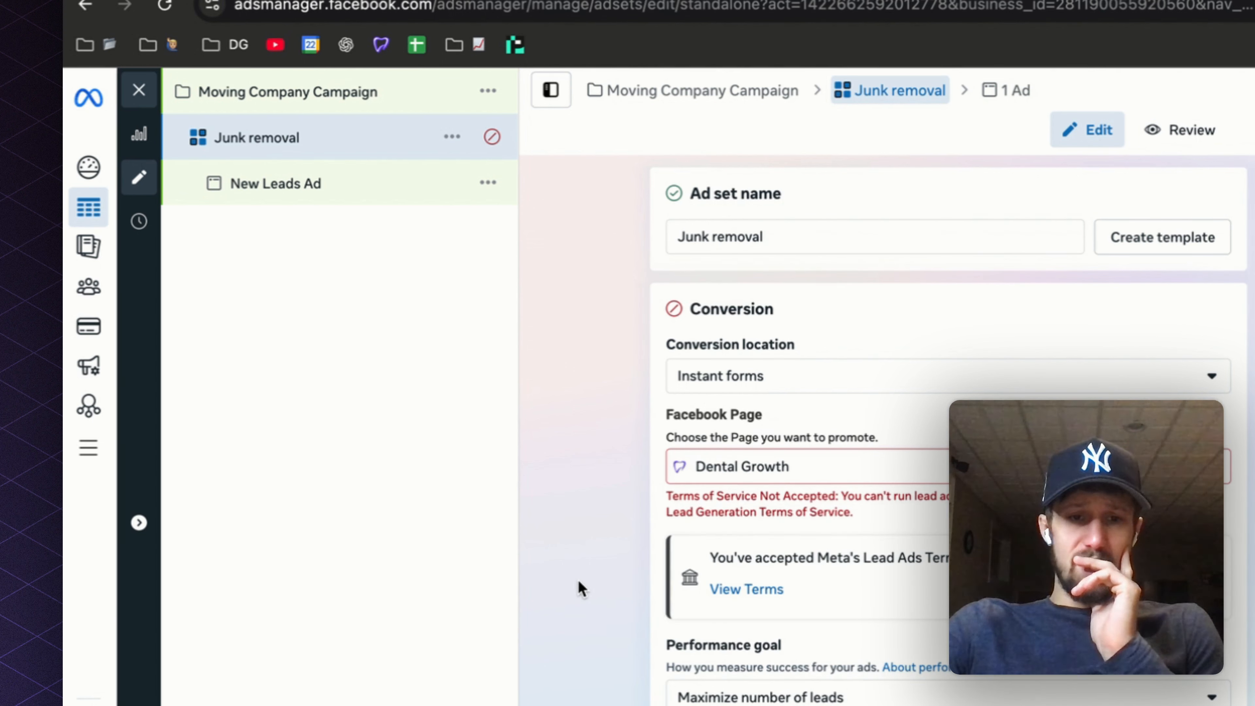
Review the performance goal options for the Junk removal ad set, keeping Maximize number of leads.
left_click_drag(661, 495, 810, 502)
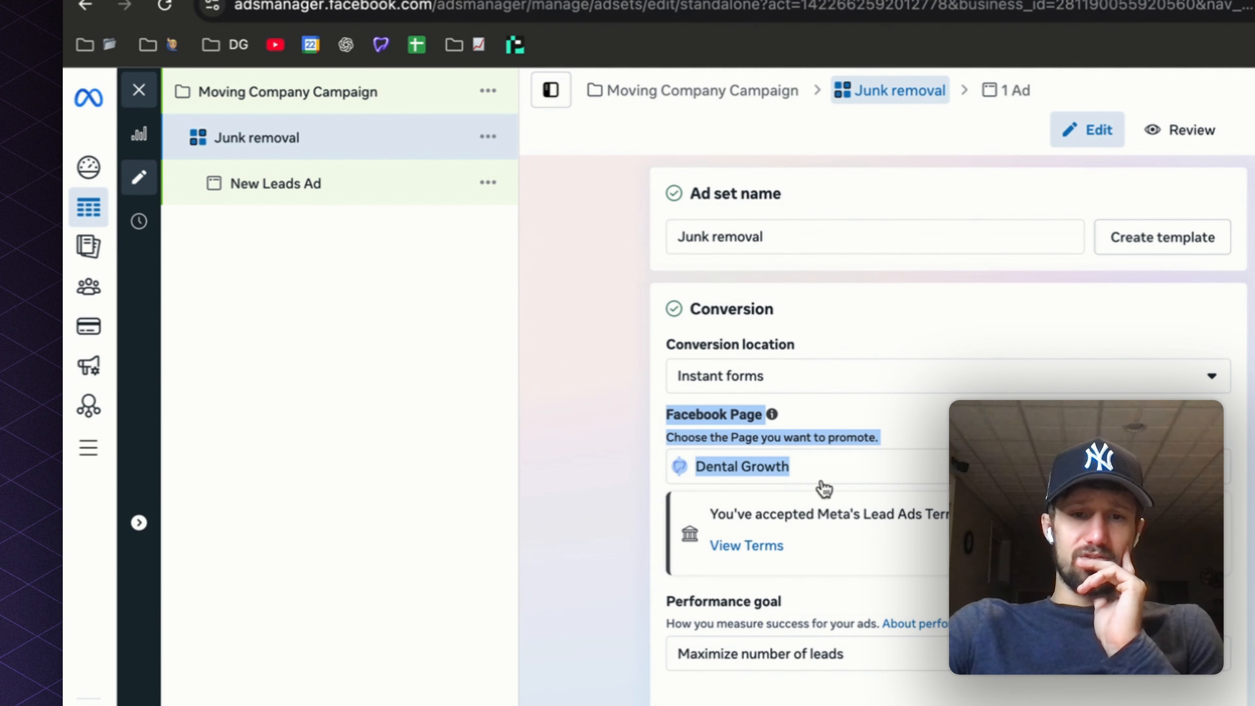
left_click(834, 468)
left_click(834, 466)
scroll(749, 457, "down", 4)
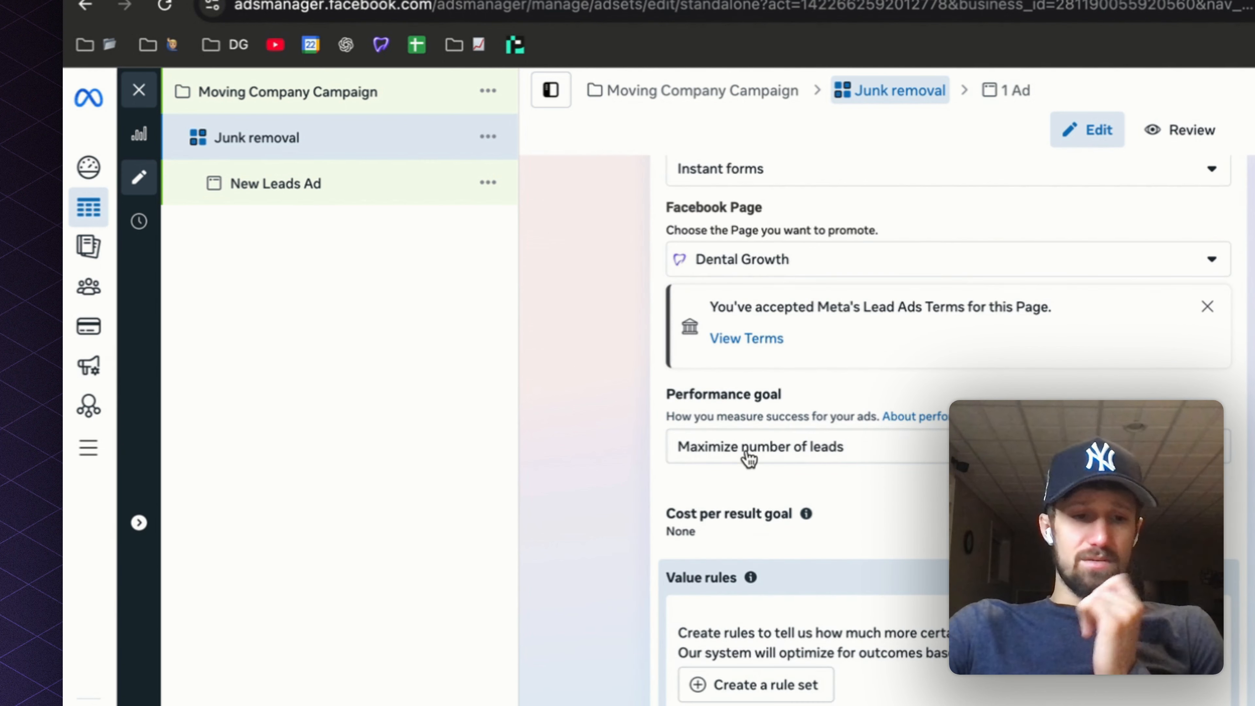
left_click(748, 457)
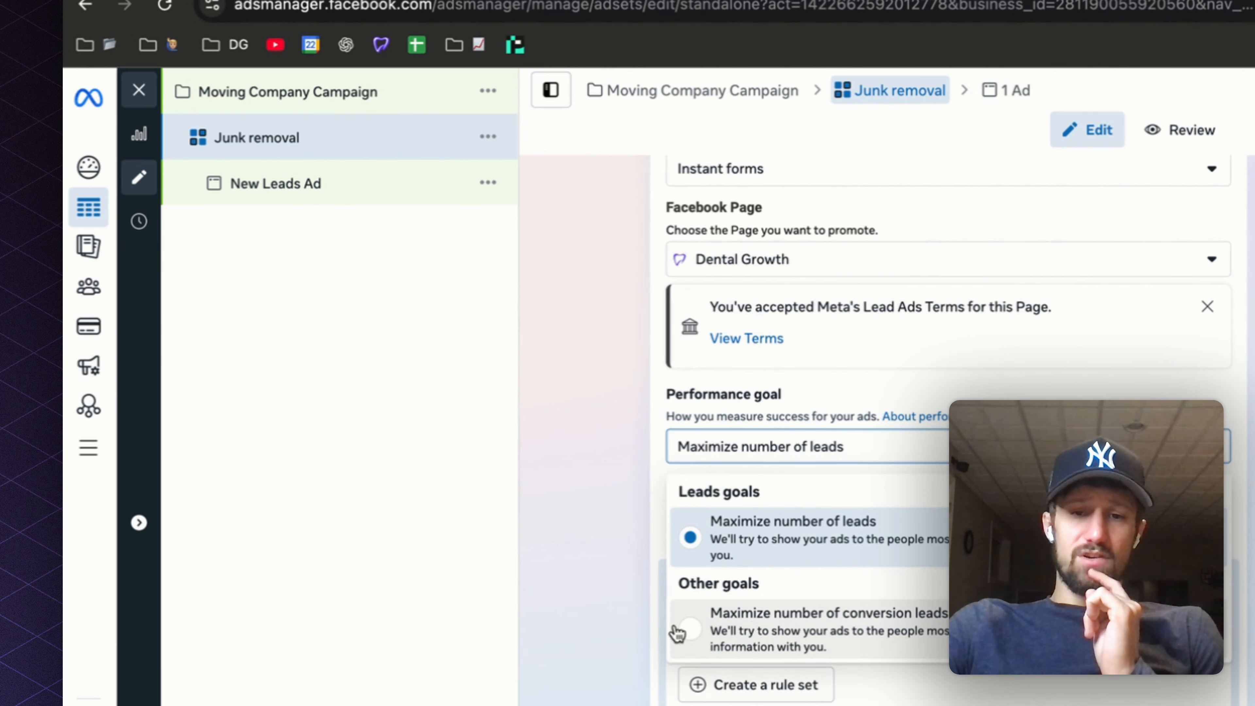
left_click(594, 533)
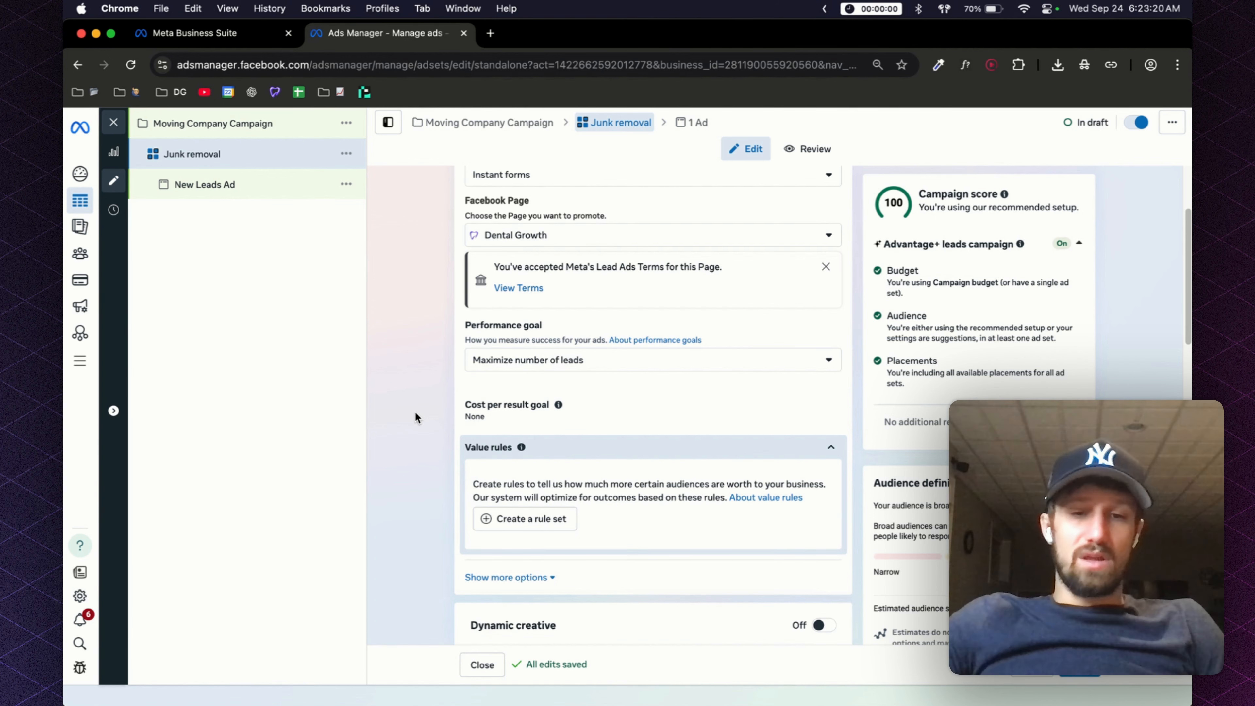
Turn on Dynamic creative for the Junk removal ad set and accept the explanation of how it works.
scroll(414, 417, "down", 1)
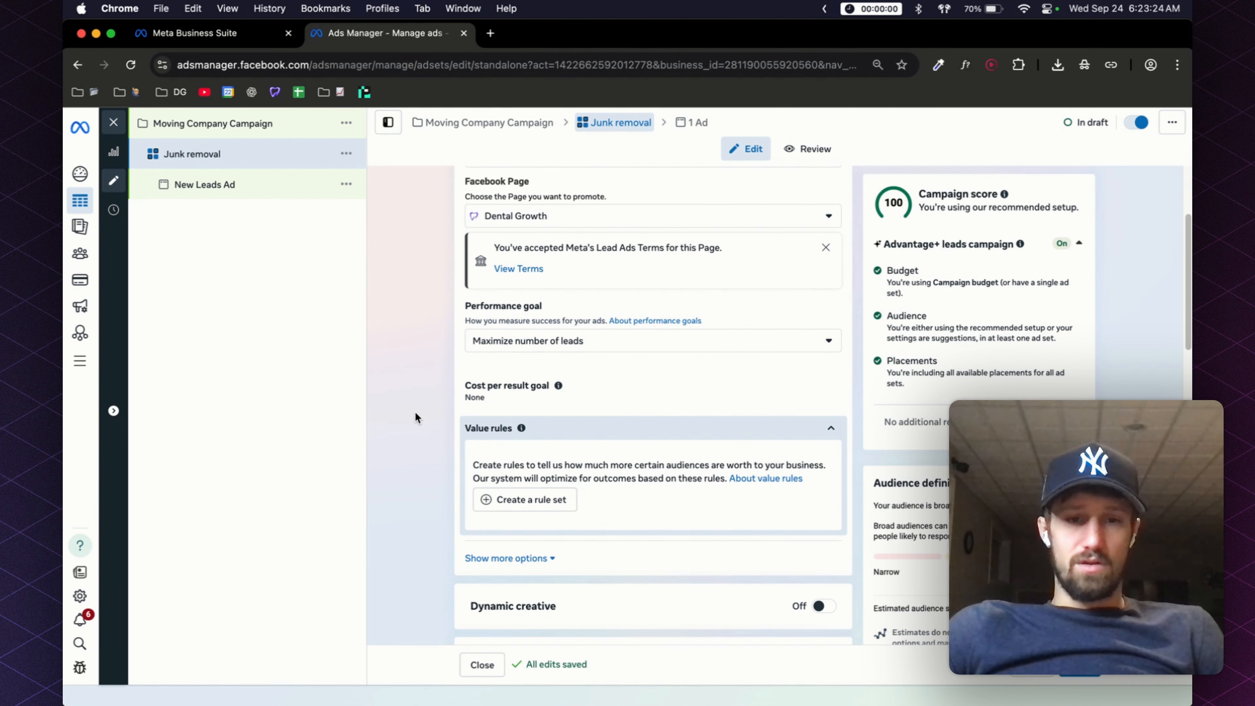
scroll(415, 412, "down", 5)
scroll(419, 402, "down", 4)
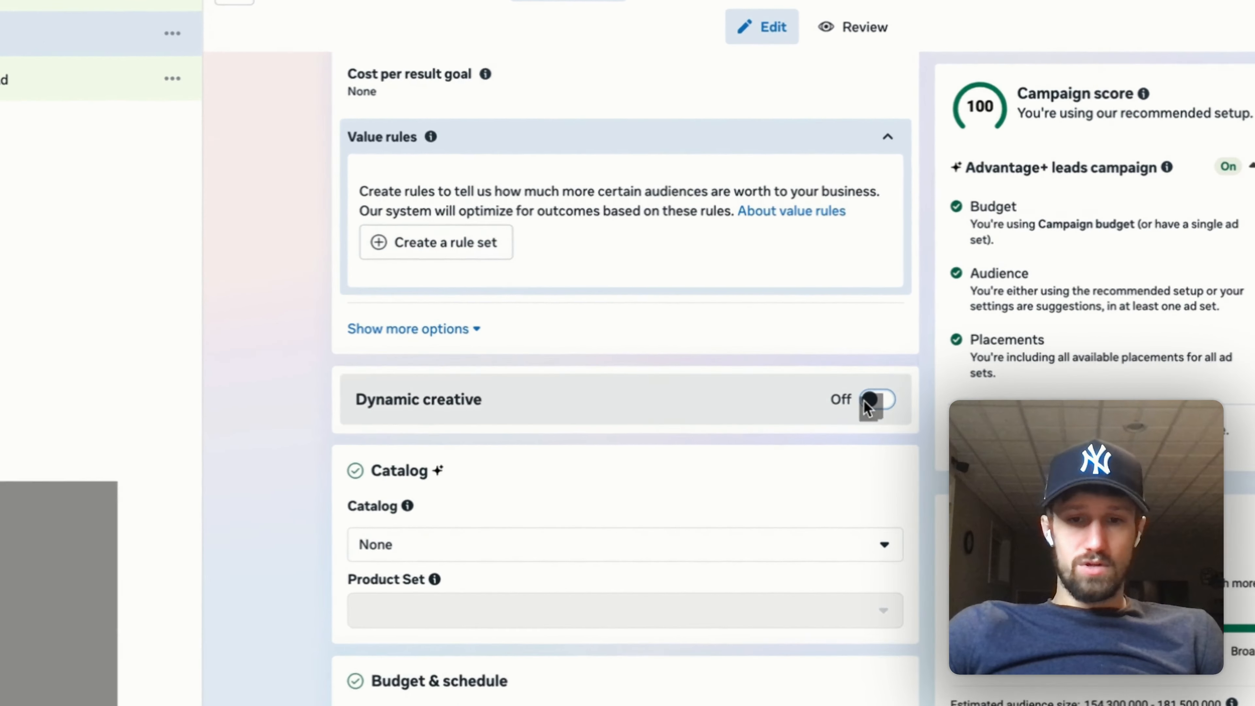
left_click(829, 401)
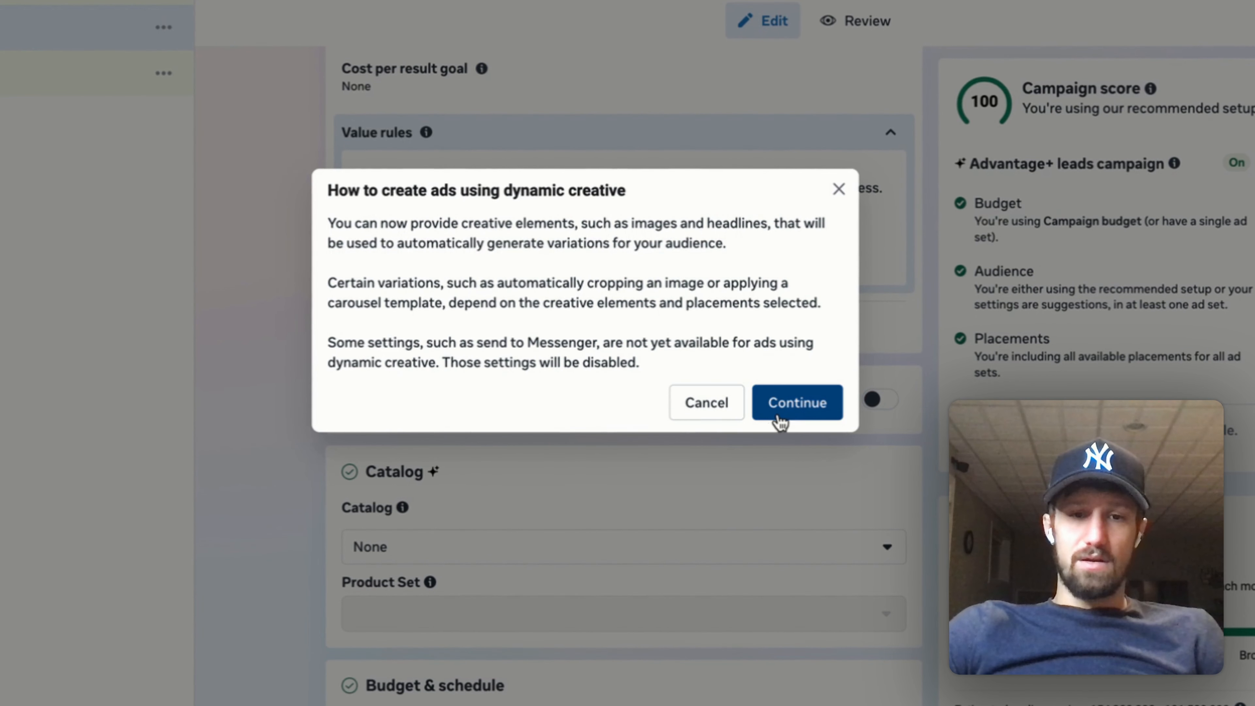
left_click(763, 415)
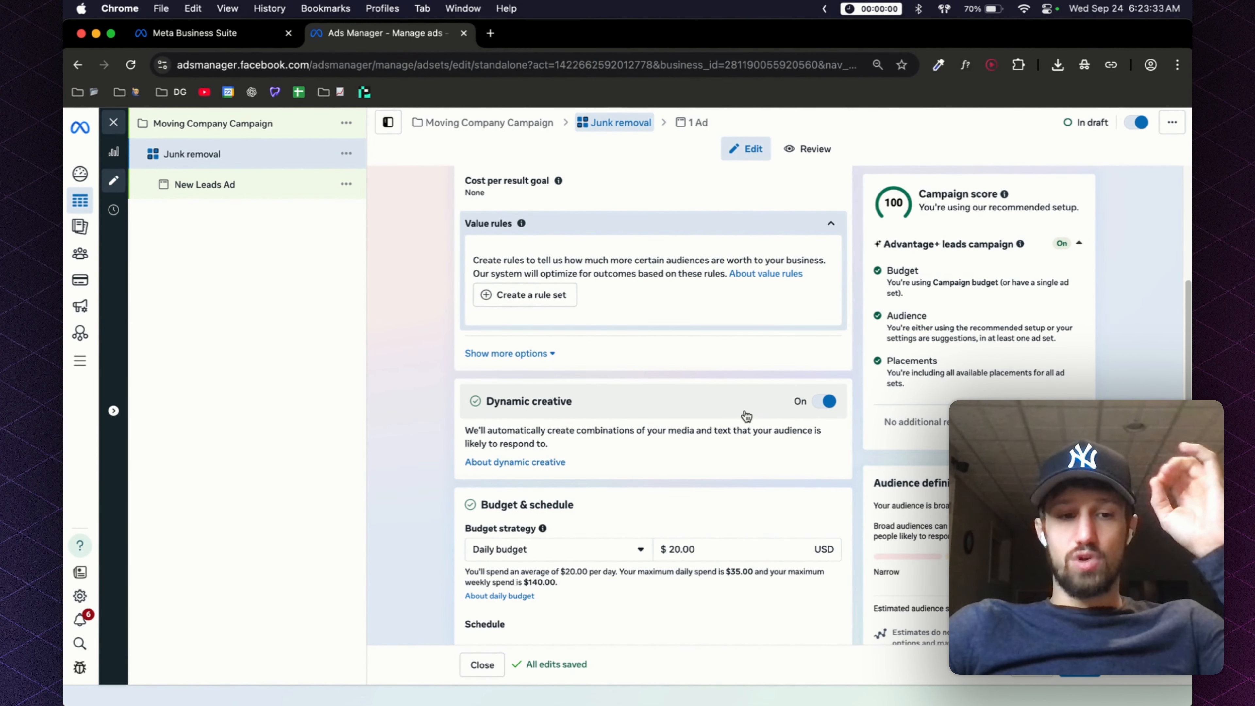
Switch the ad set's budget strategy to Lifetime budget and set the amount to $1,000.00.
scroll(746, 415, "down", 2)
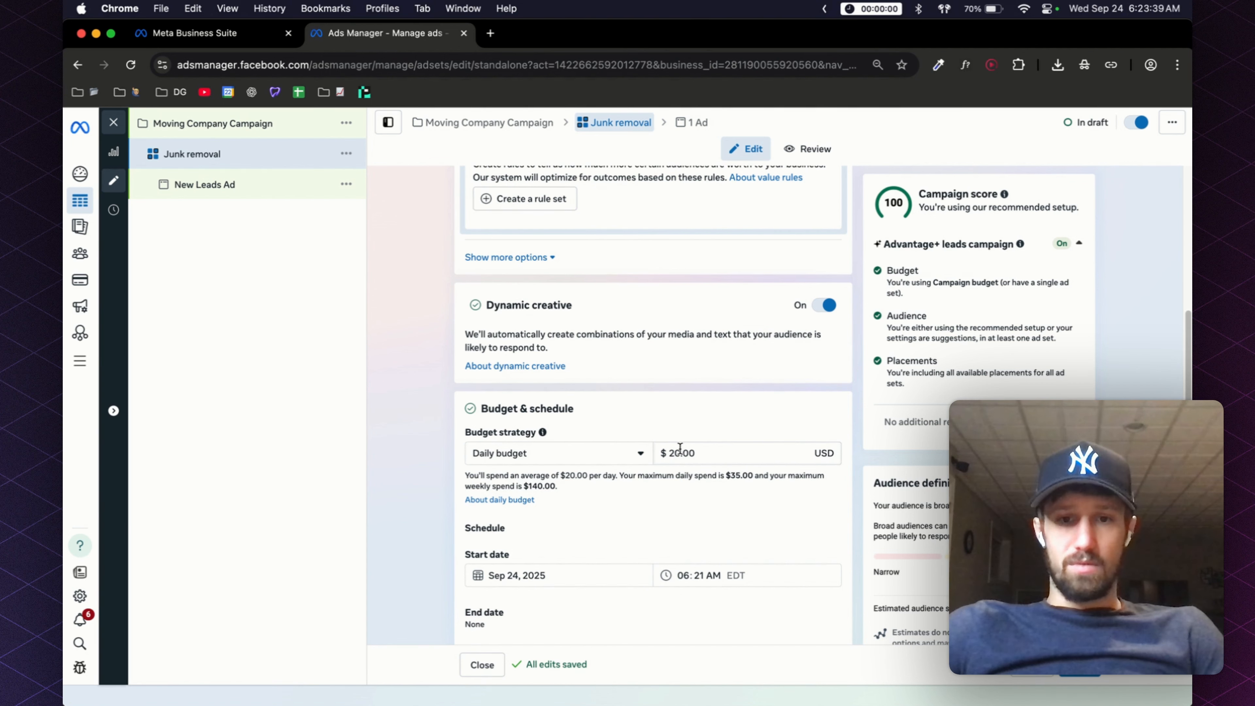
left_click(558, 456)
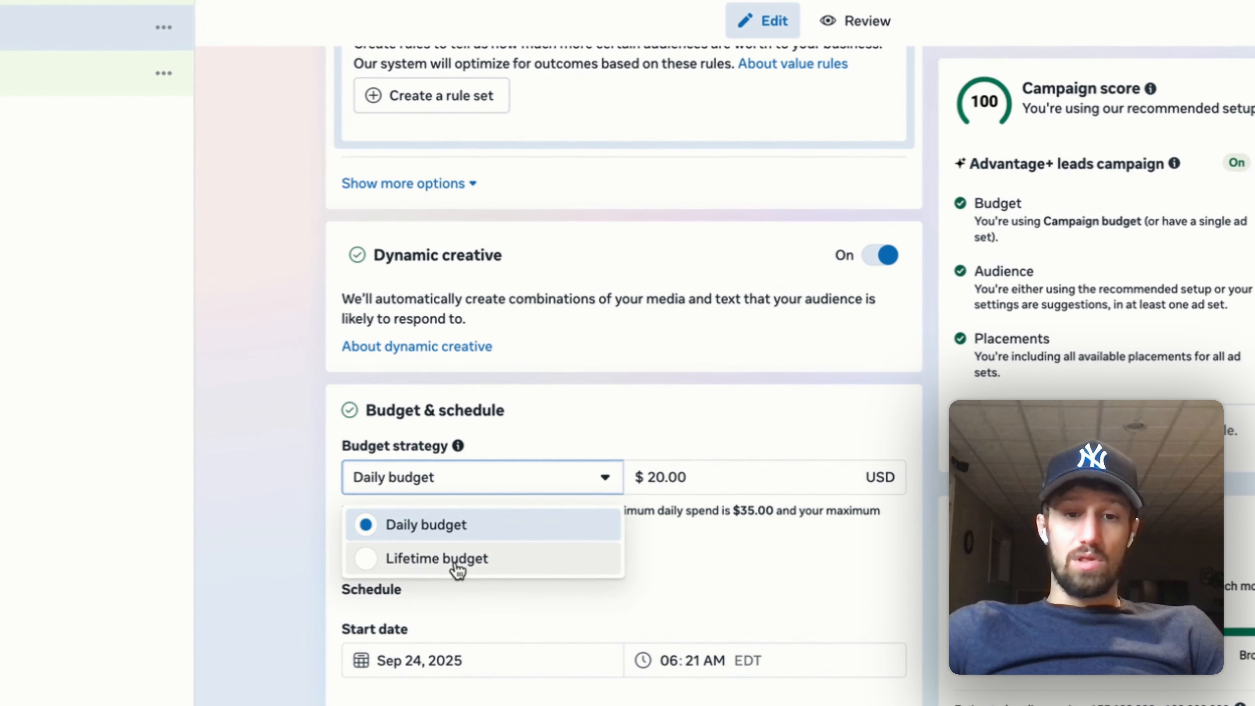
left_click(458, 570)
left_click_drag(647, 473, 666, 474)
type("100")
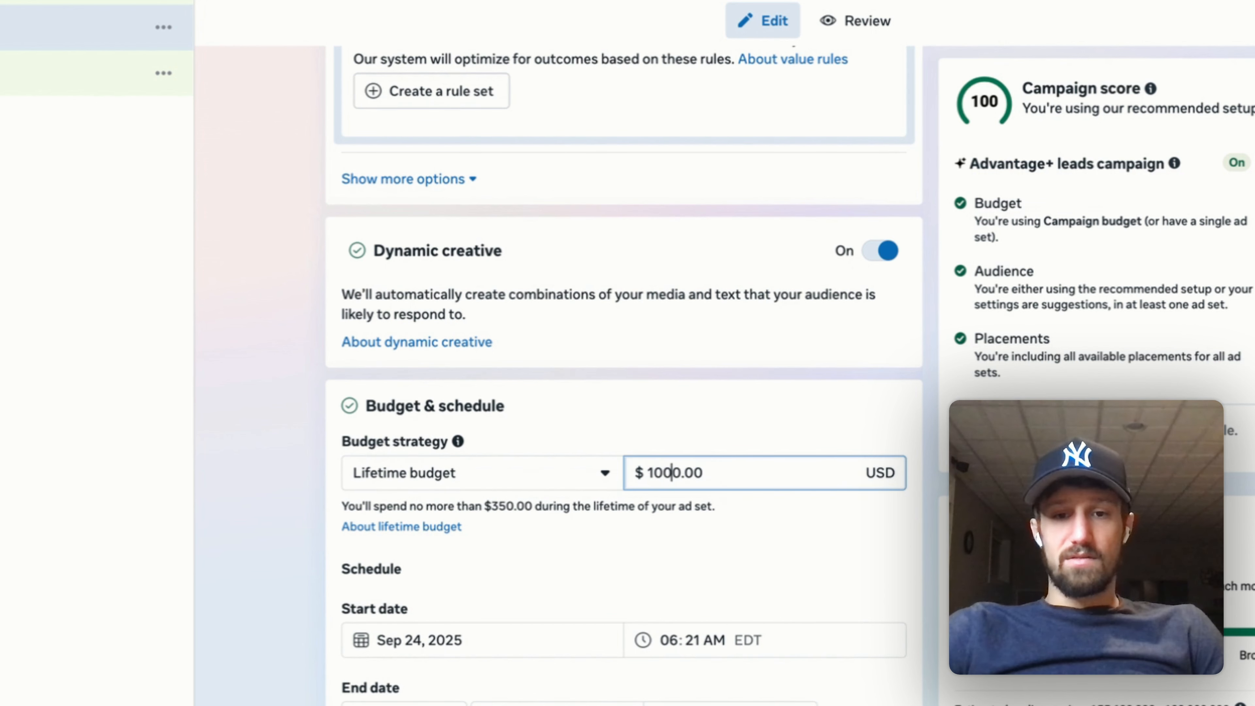
left_click(625, 436)
Change the ad set's end time on Oct 24, 2025 to 06:21 PM.
scroll(642, 410, "down", 4)
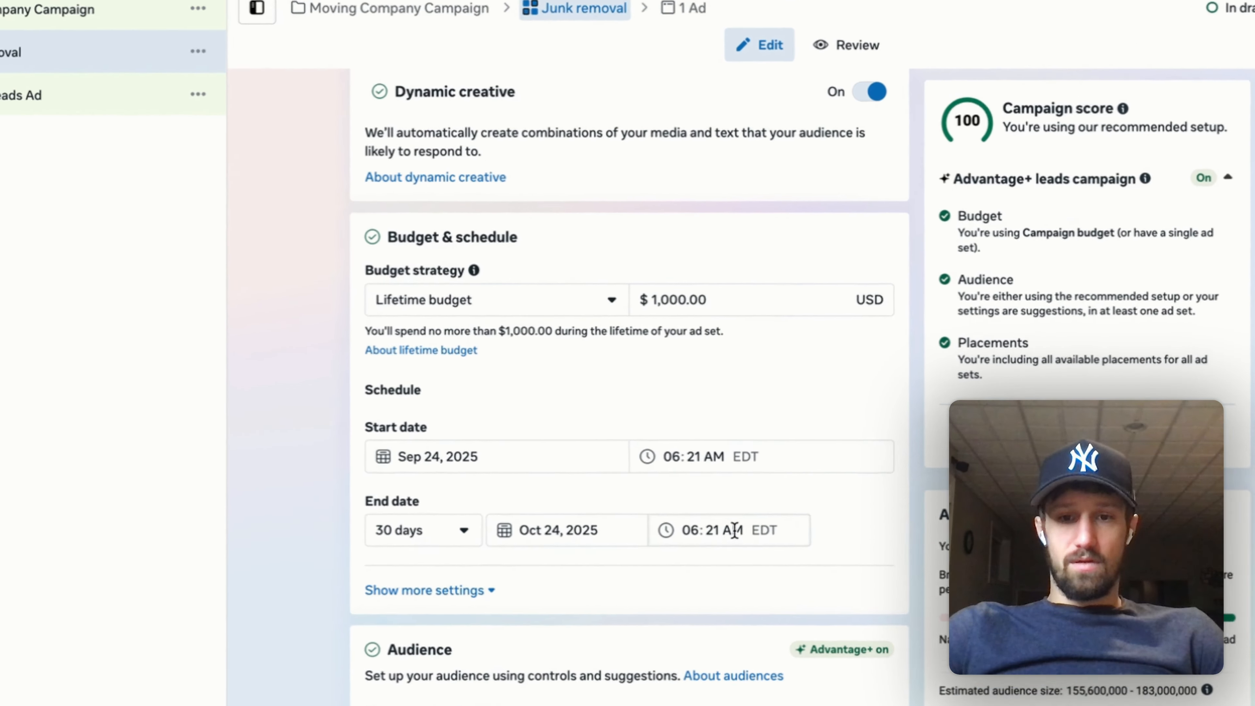
left_click(729, 494)
type("p")
left_click(710, 507)
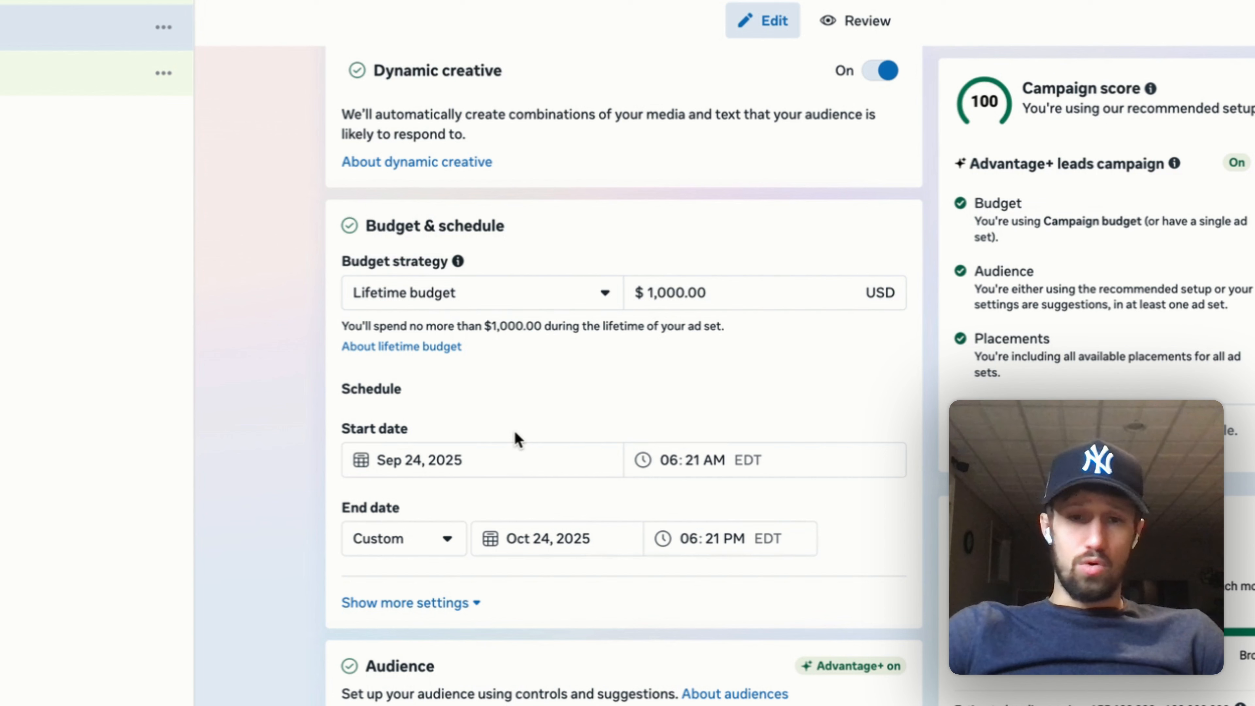
Enable running ads on a schedule and schedule them Monday through Friday from 9am to 5pm in the viewer's time zone.
left_click(420, 603)
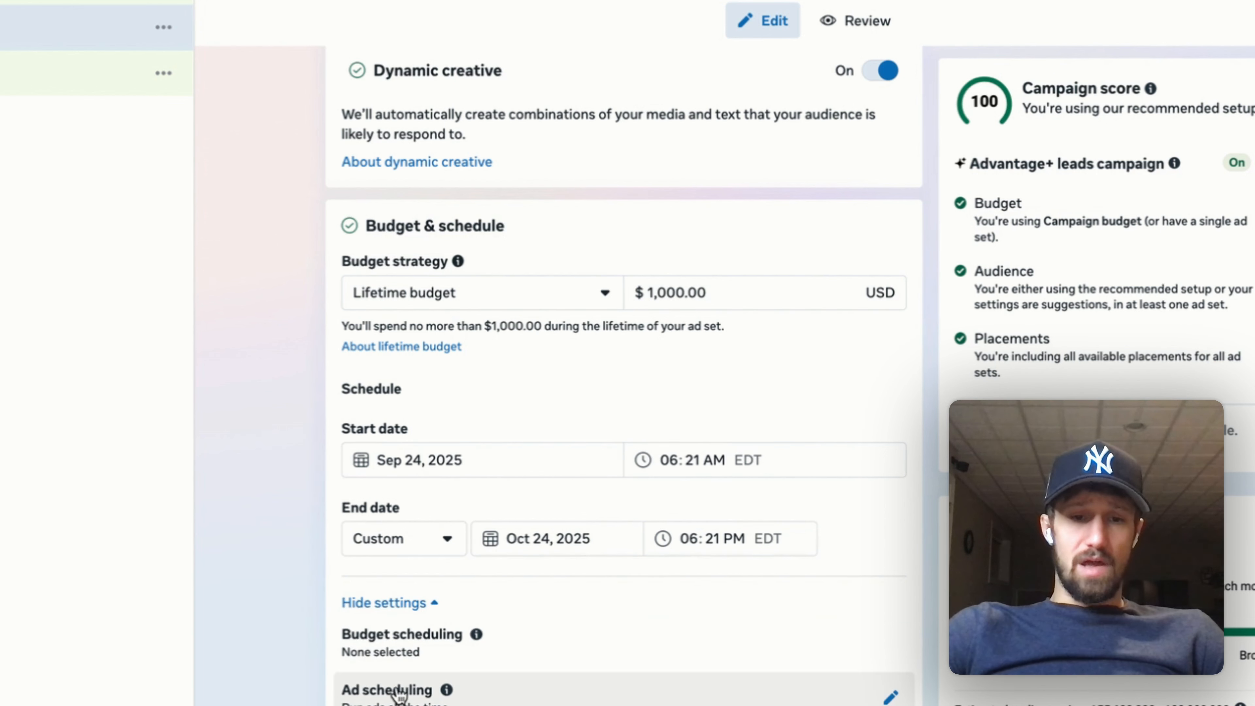
left_click(402, 613)
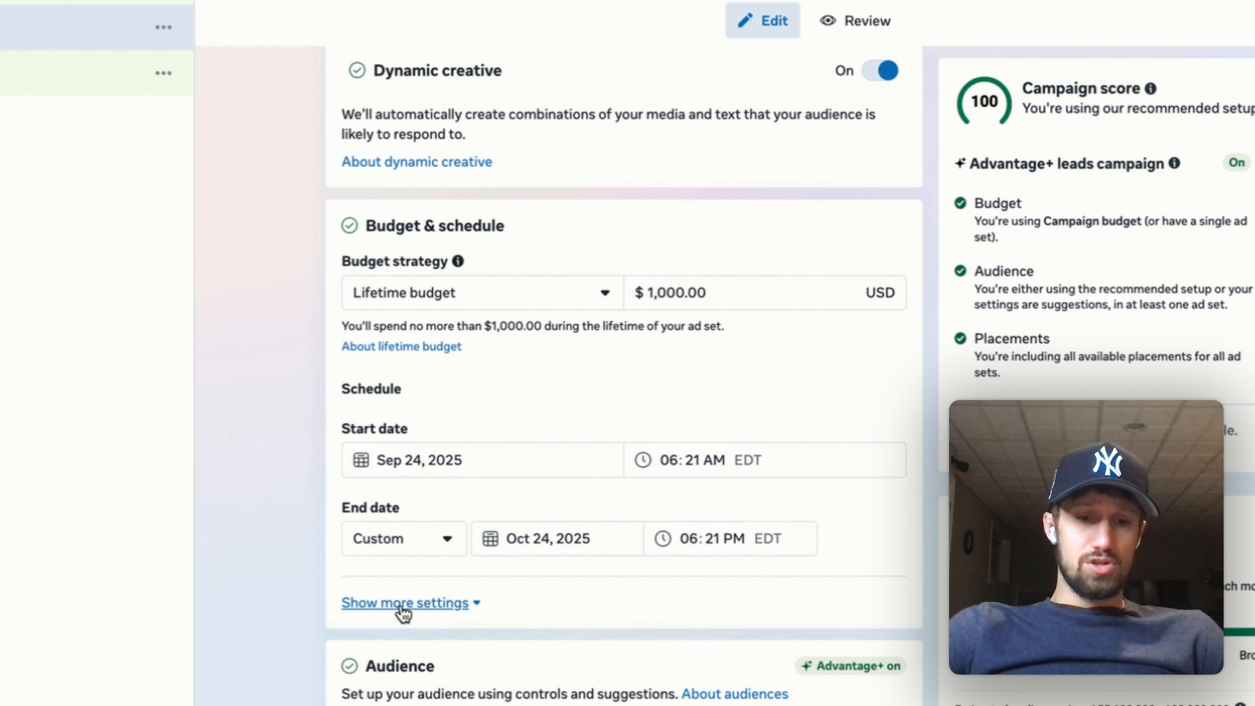
left_click(402, 613)
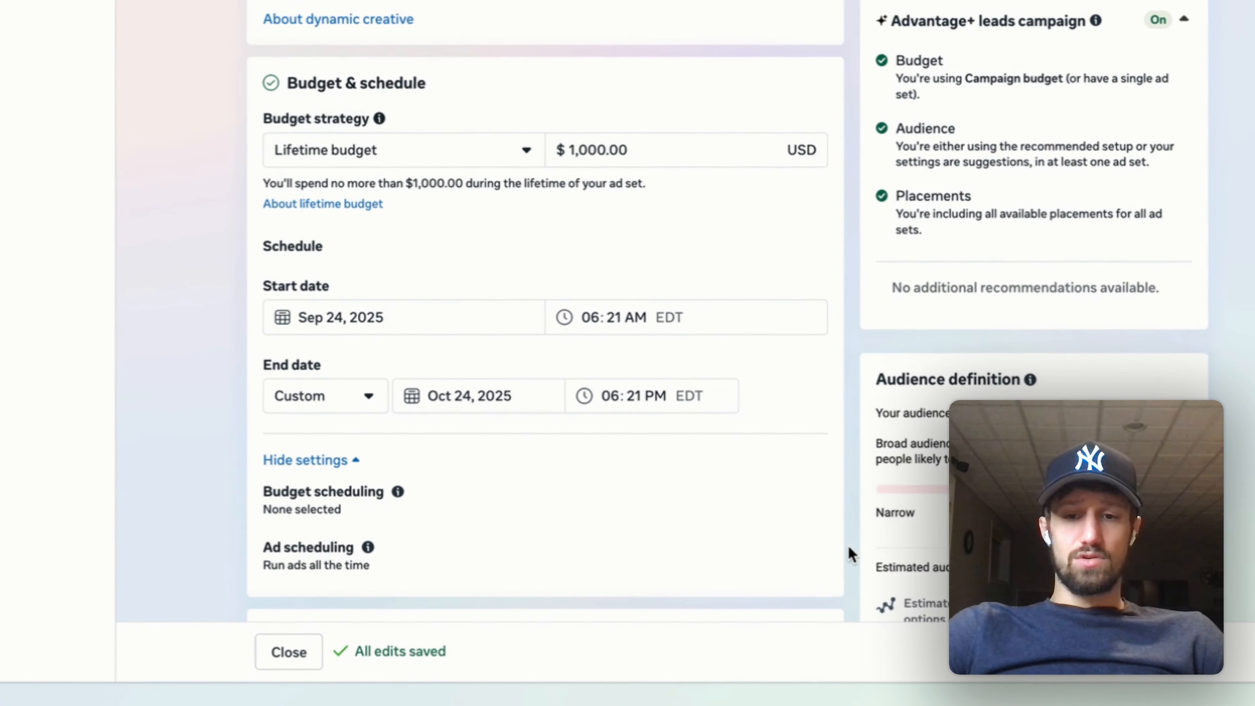
left_click(805, 558)
scroll(728, 457, "down", 8)
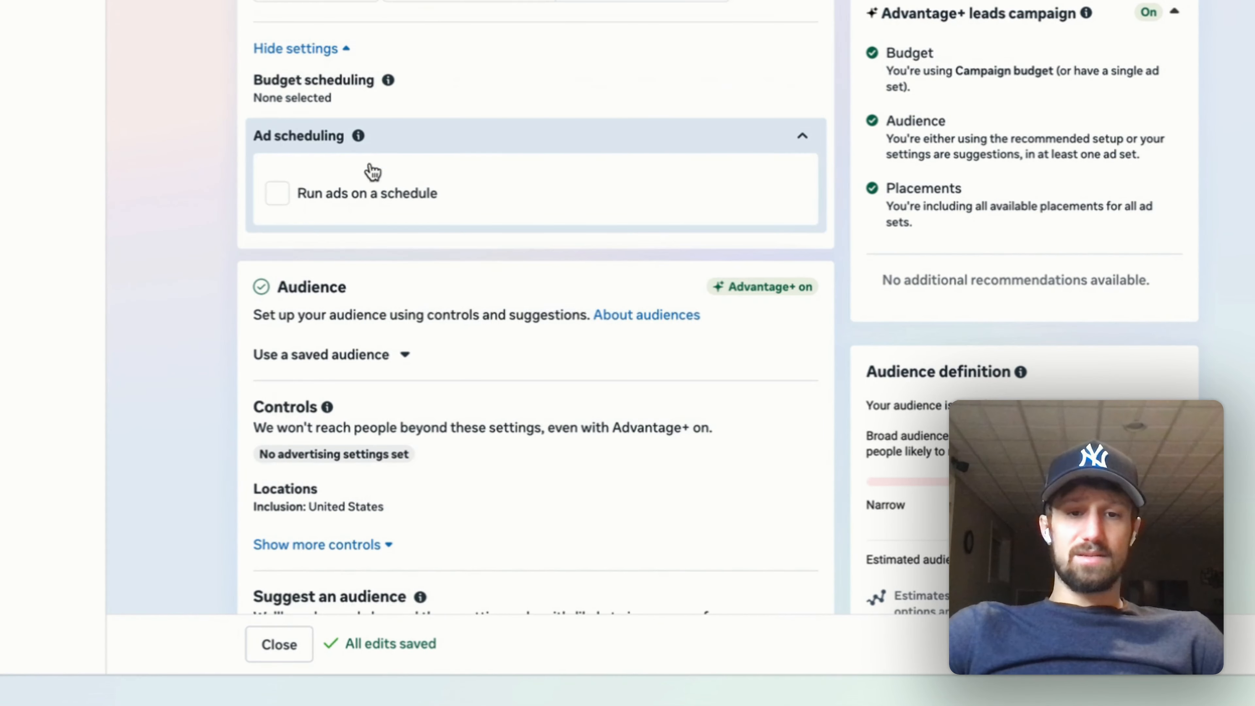
left_click(368, 191)
scroll(615, 436, "down", 2)
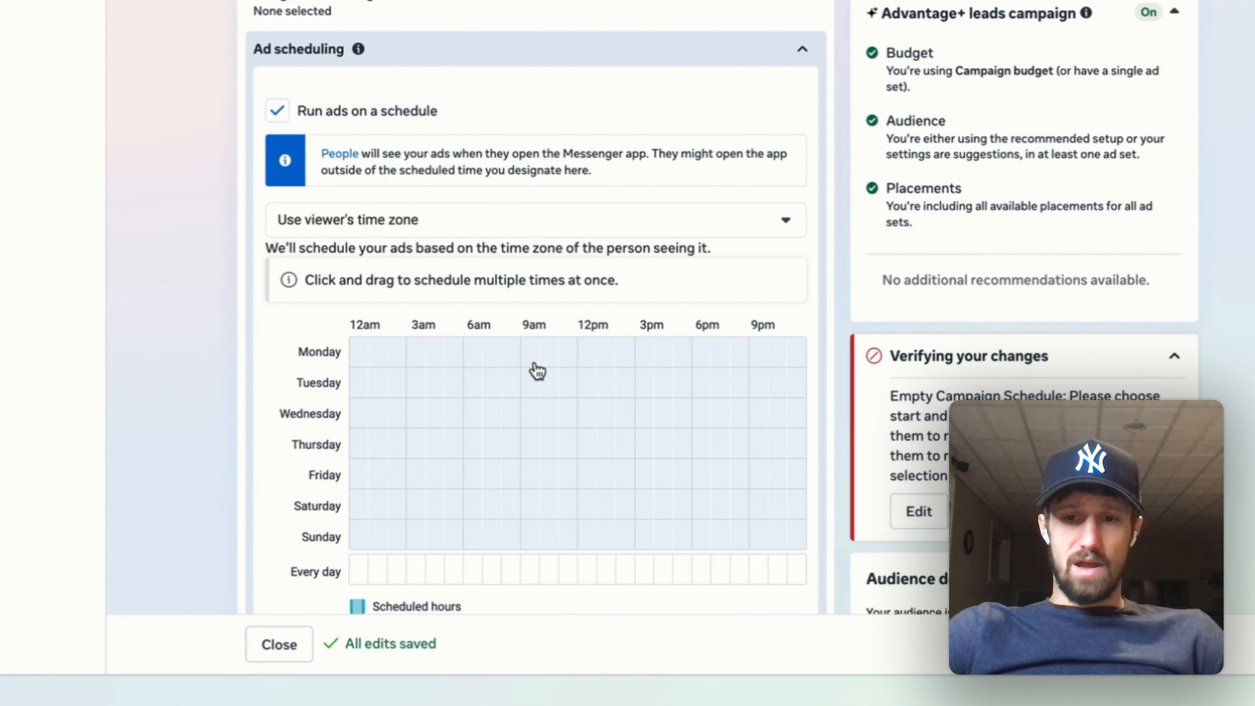
left_click_drag(537, 370, 669, 479)
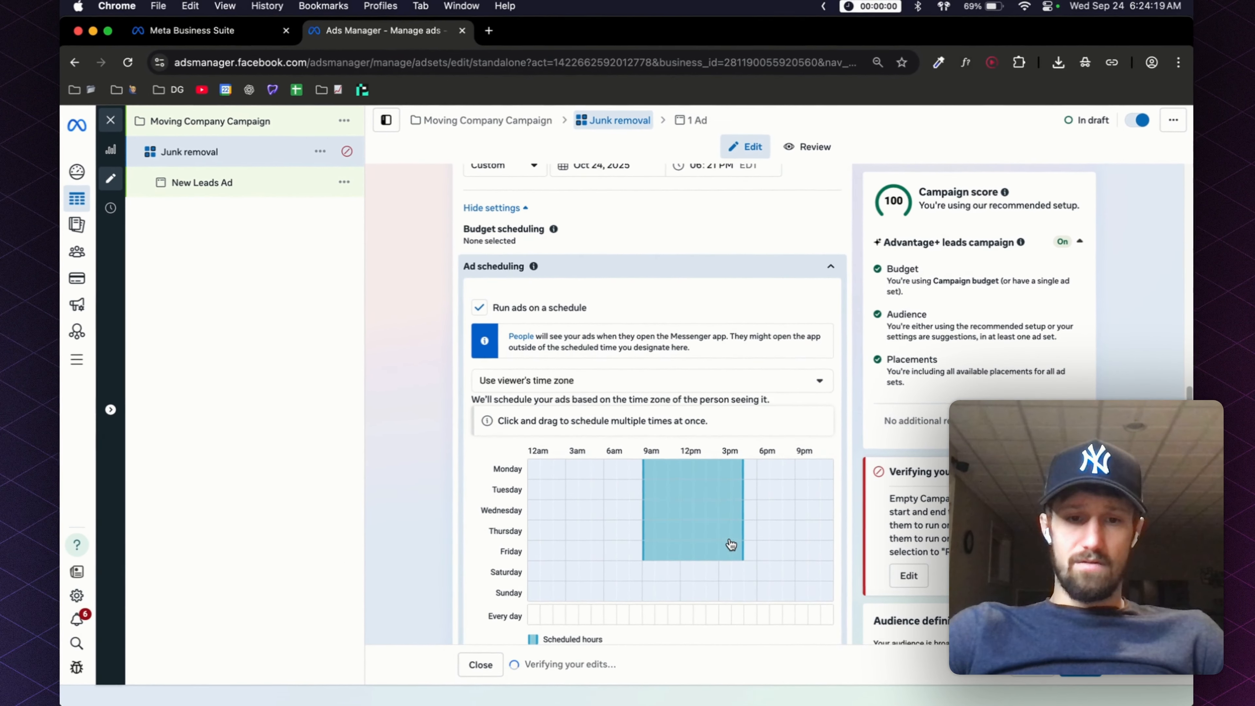
scroll(730, 538, "down", 2)
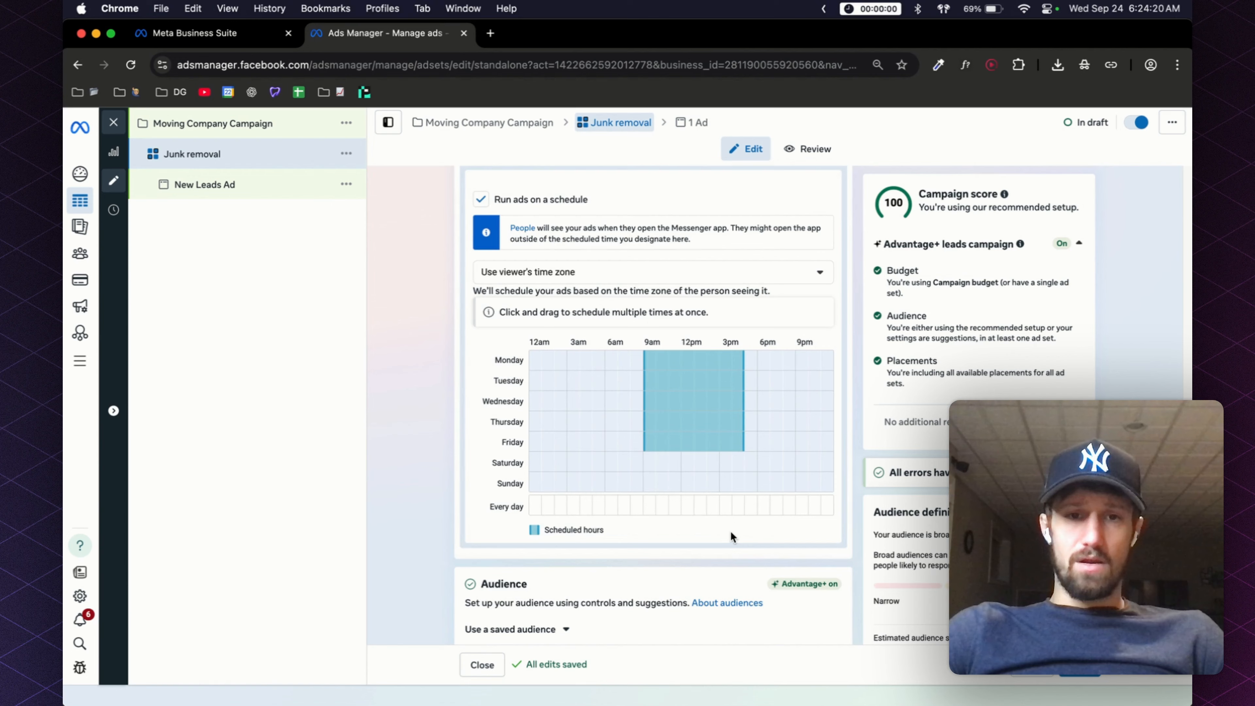
scroll(730, 531, "up", 2)
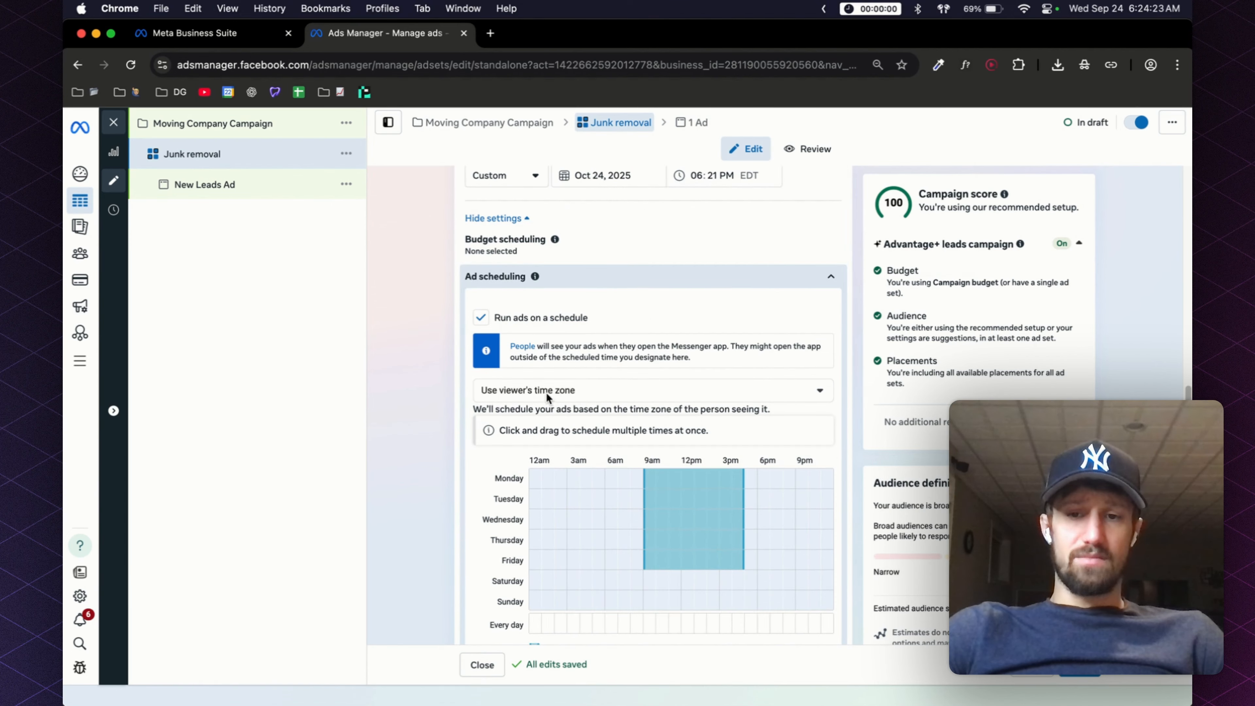
scroll(461, 381, "down", 4)
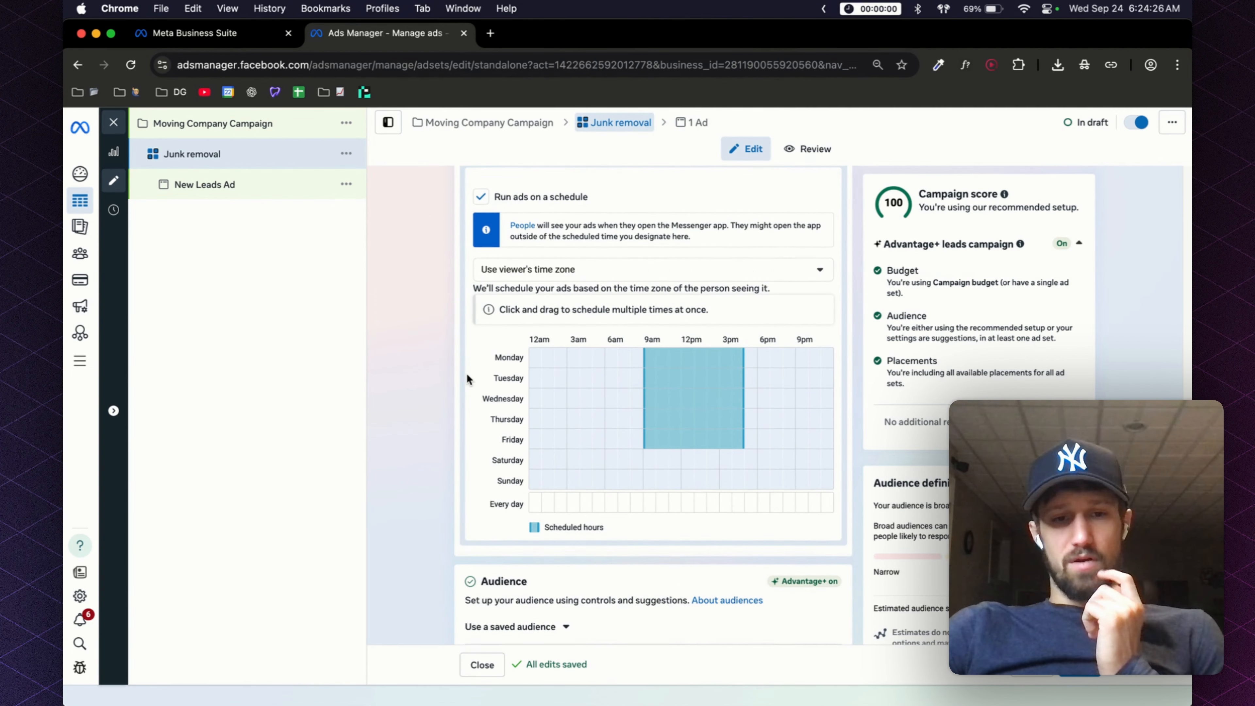
scroll(467, 377, "up", 3)
scroll(468, 373, "down", 6)
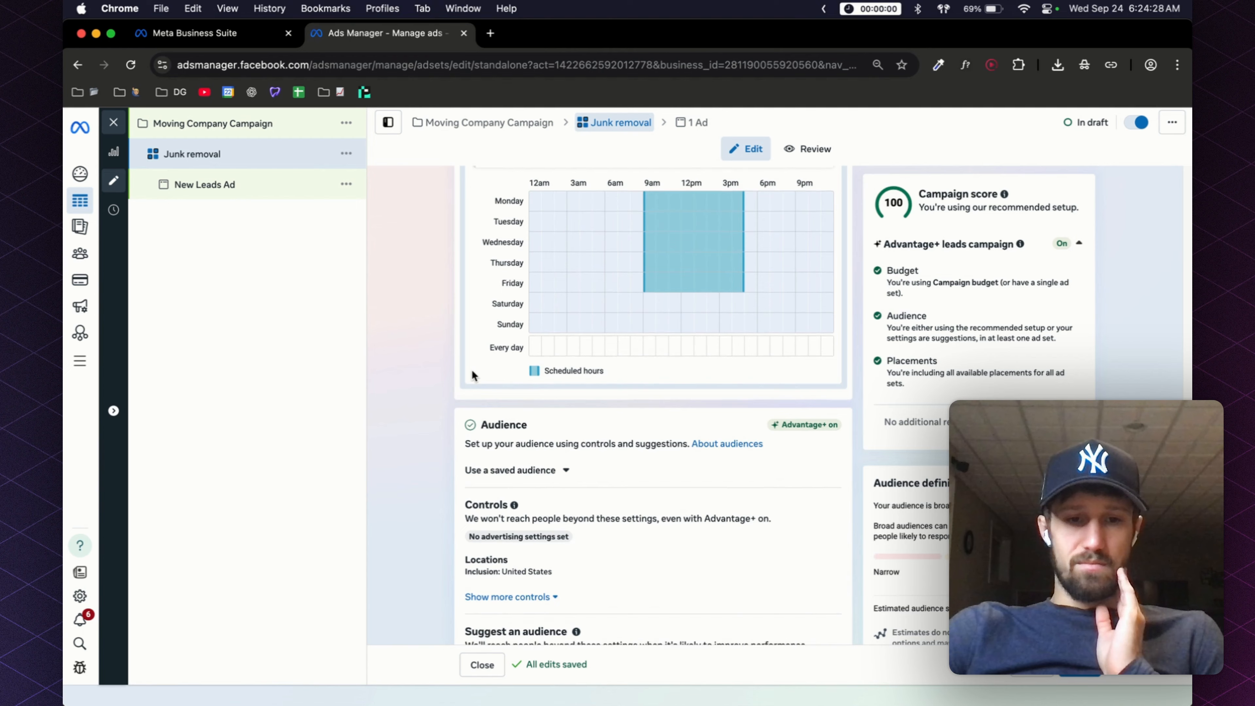
Replace the audience location United States with White House, Washington D.C. by searching for "white house, dc".
scroll(474, 367, "down", 3)
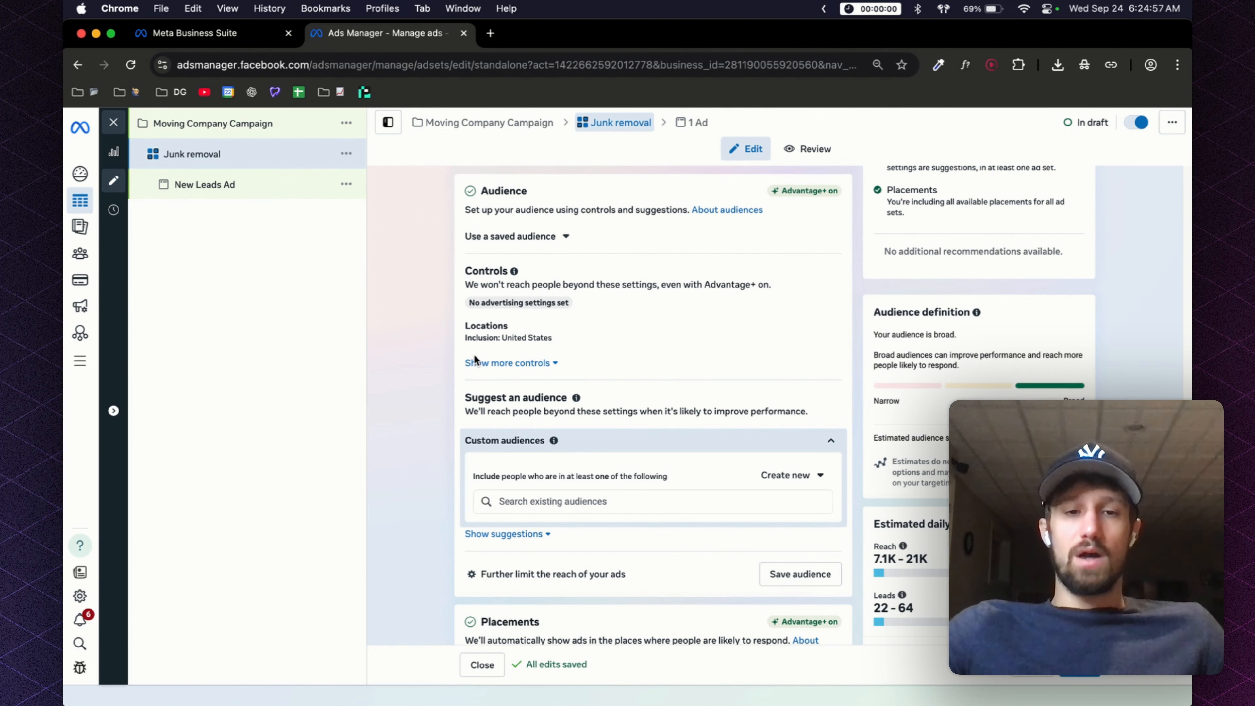
mouse_move(831, 332)
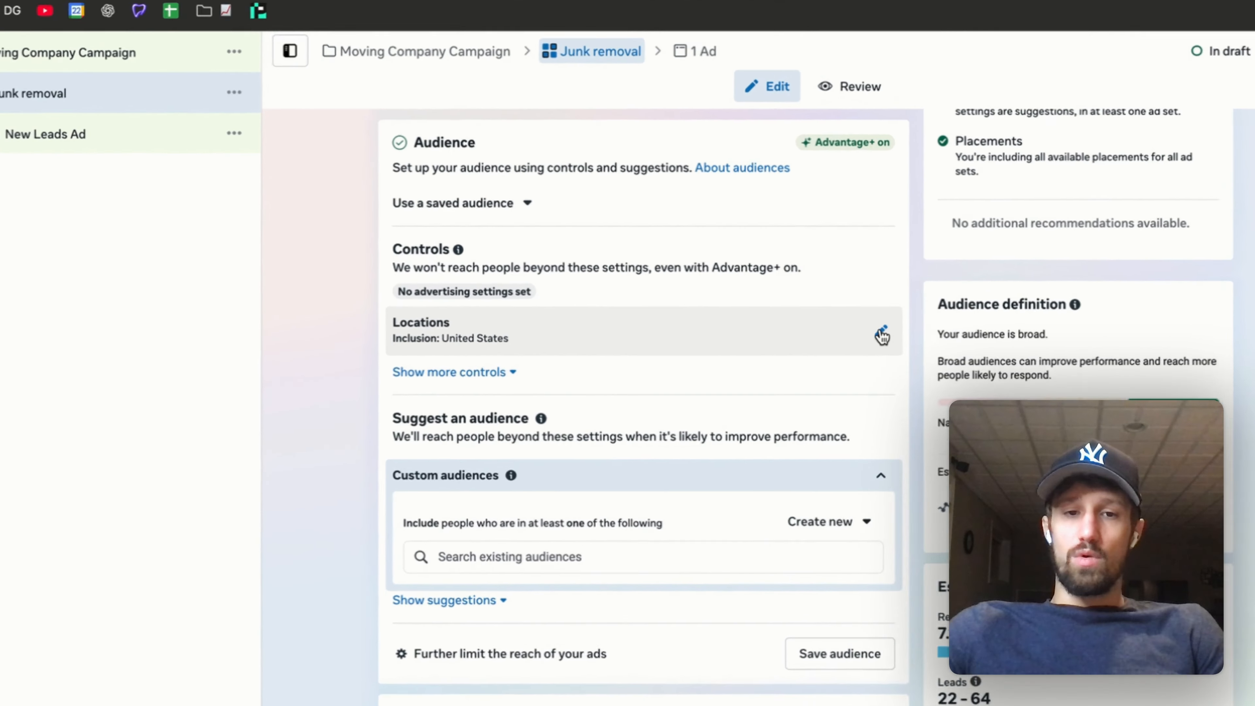
left_click(881, 334)
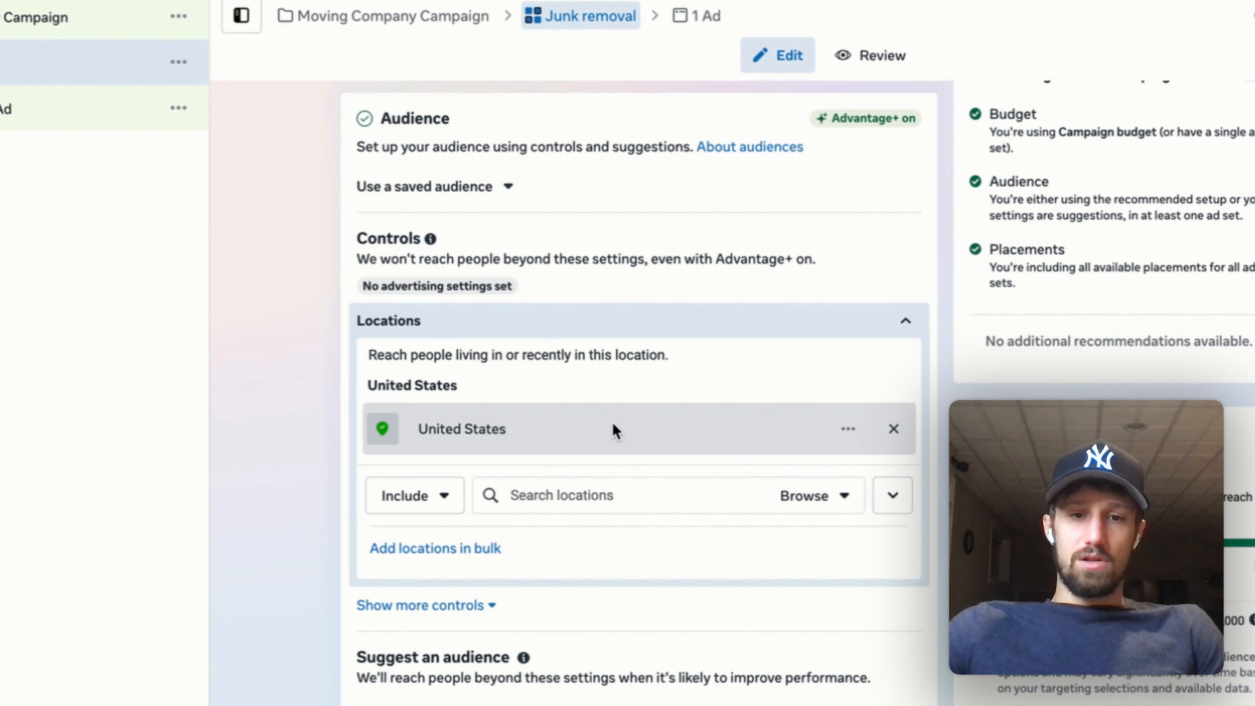
left_click(568, 496)
type("wh")
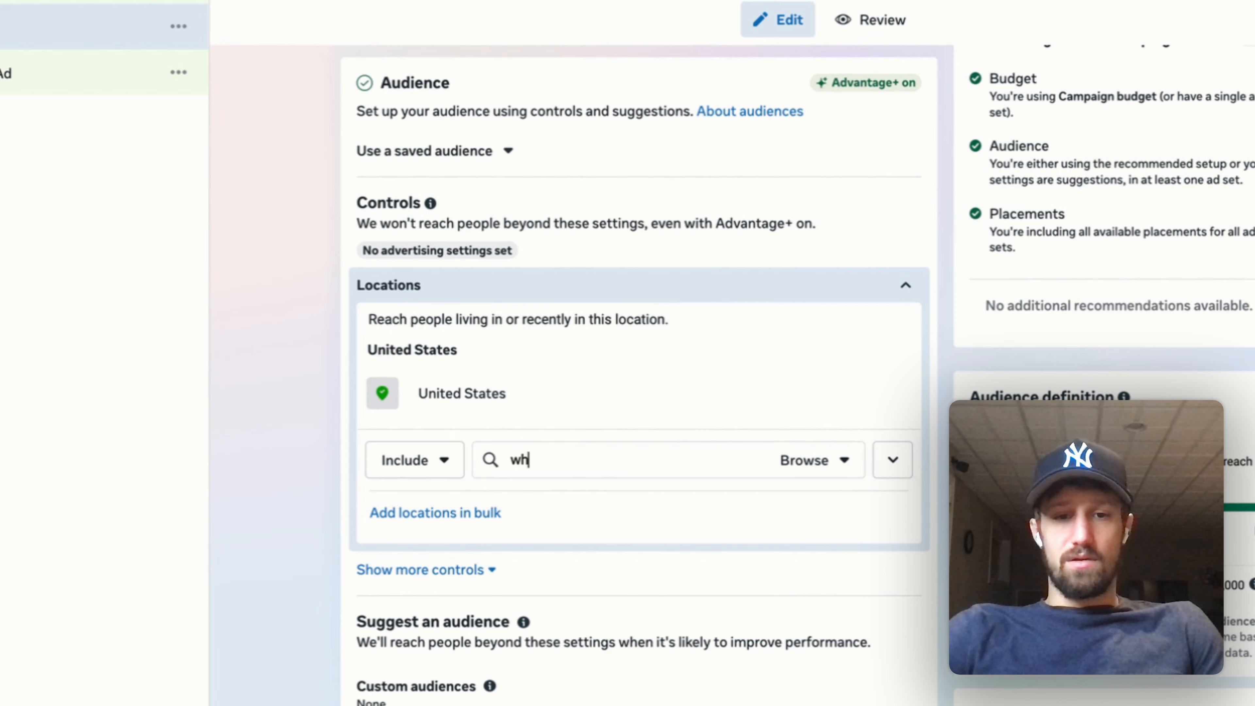
type("ite")
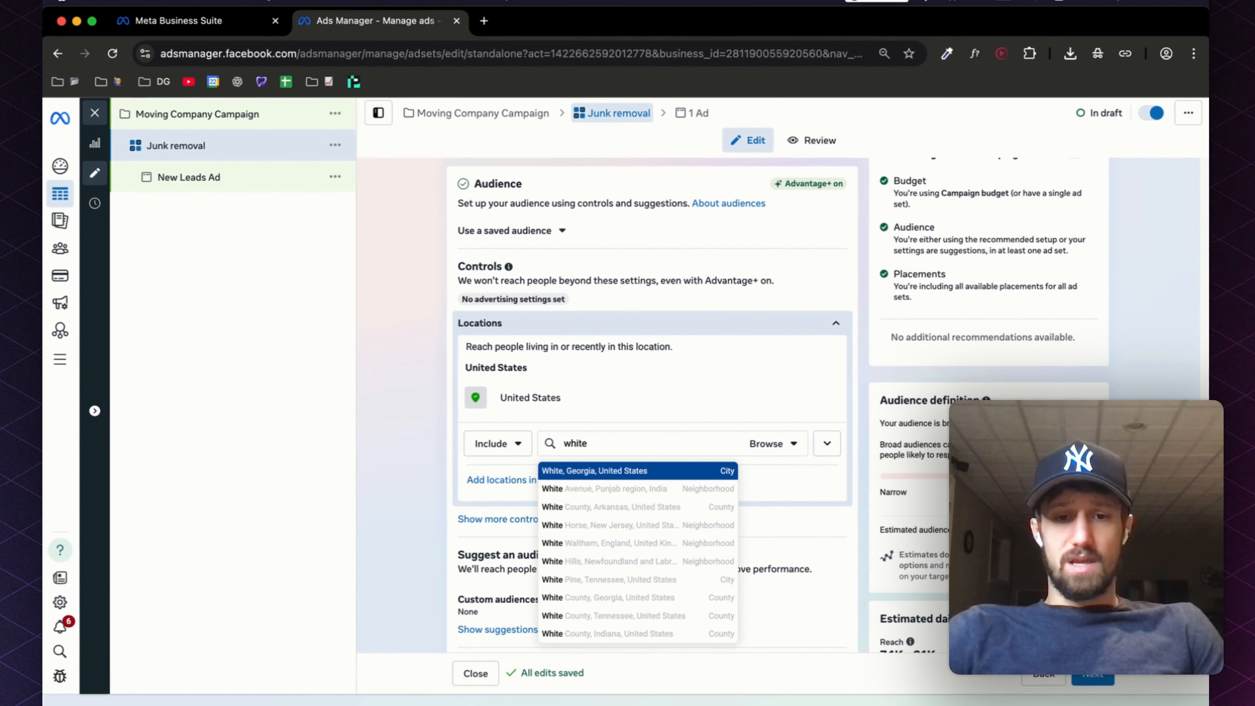
type(" house, dc")
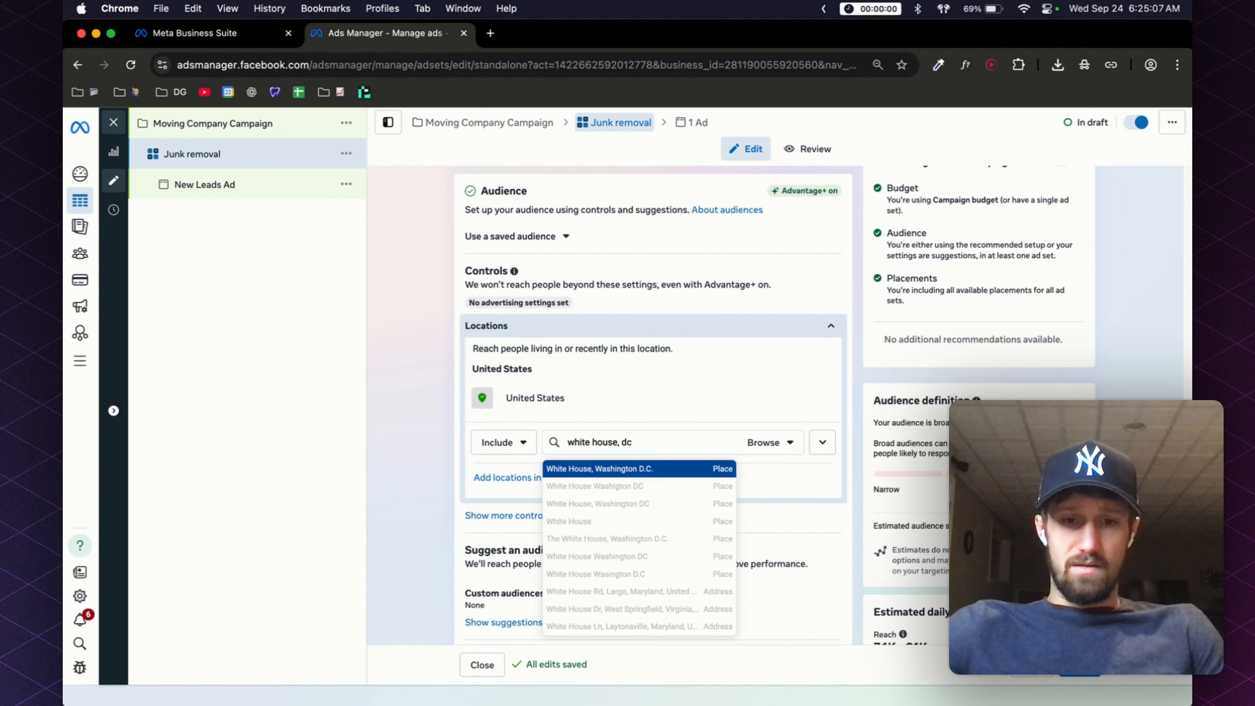
key("Return")
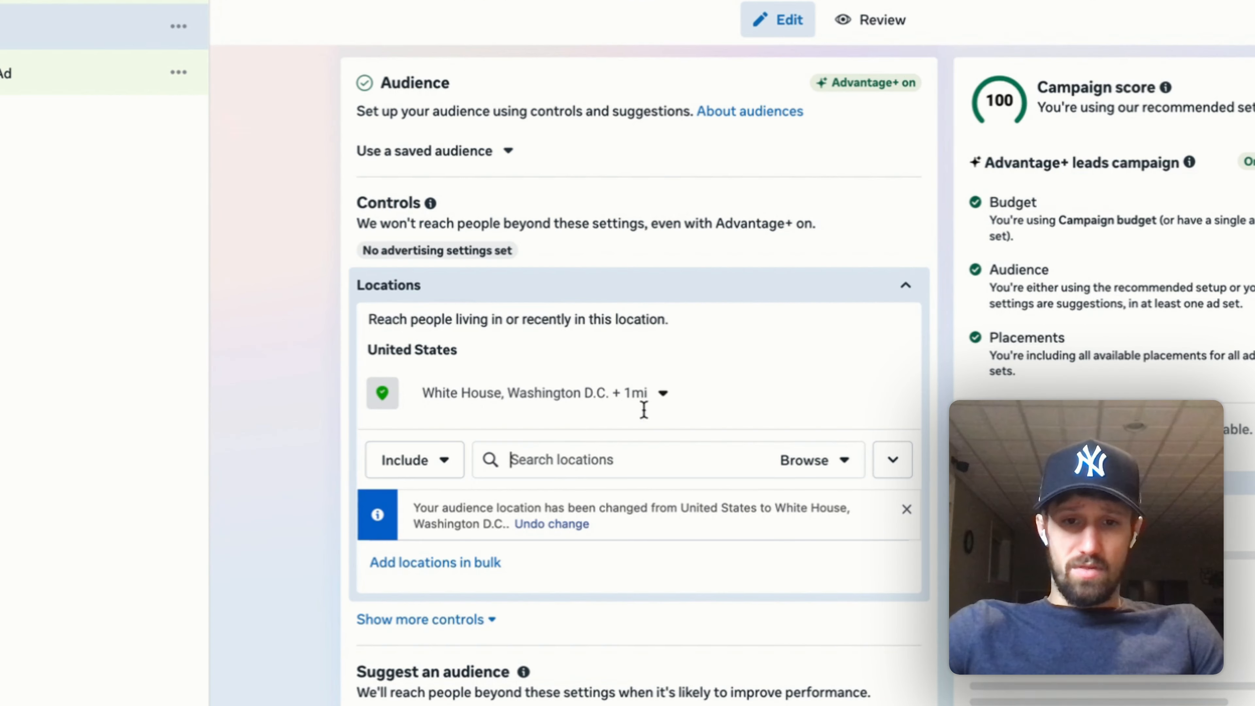
Set the targeting radius around White House, Washington D.C. to 12 miles.
left_click(663, 394)
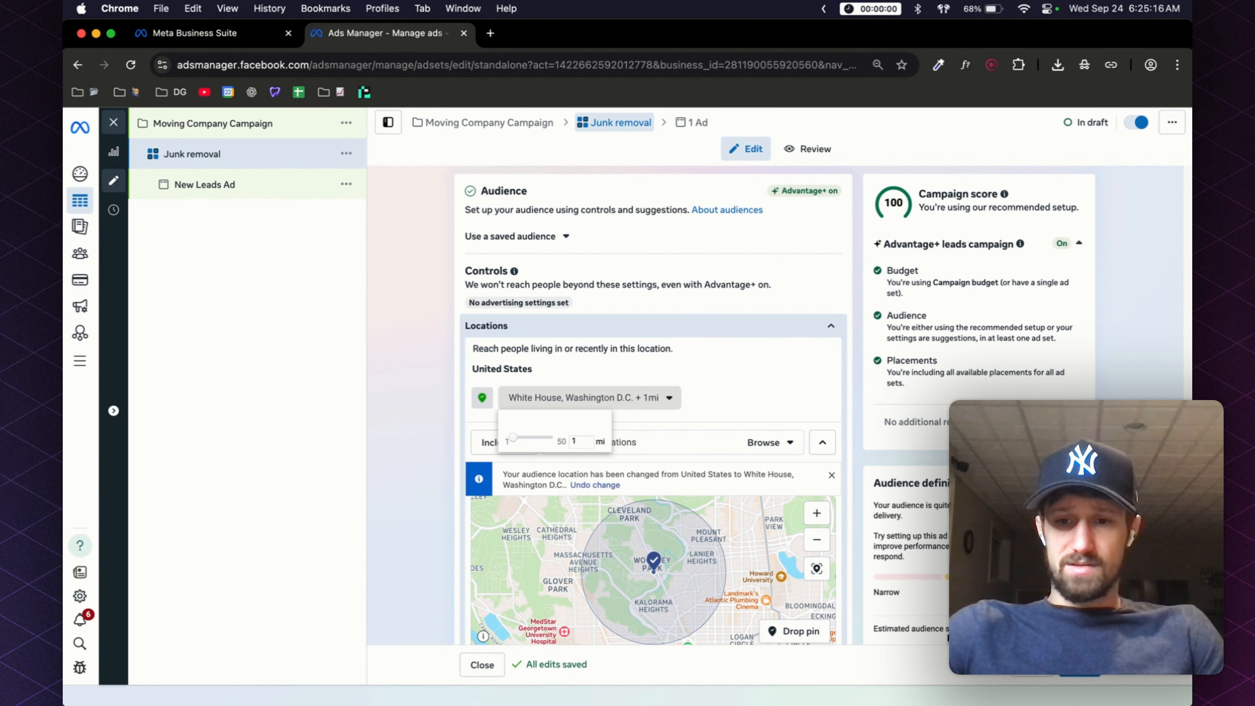
double_click(568, 439)
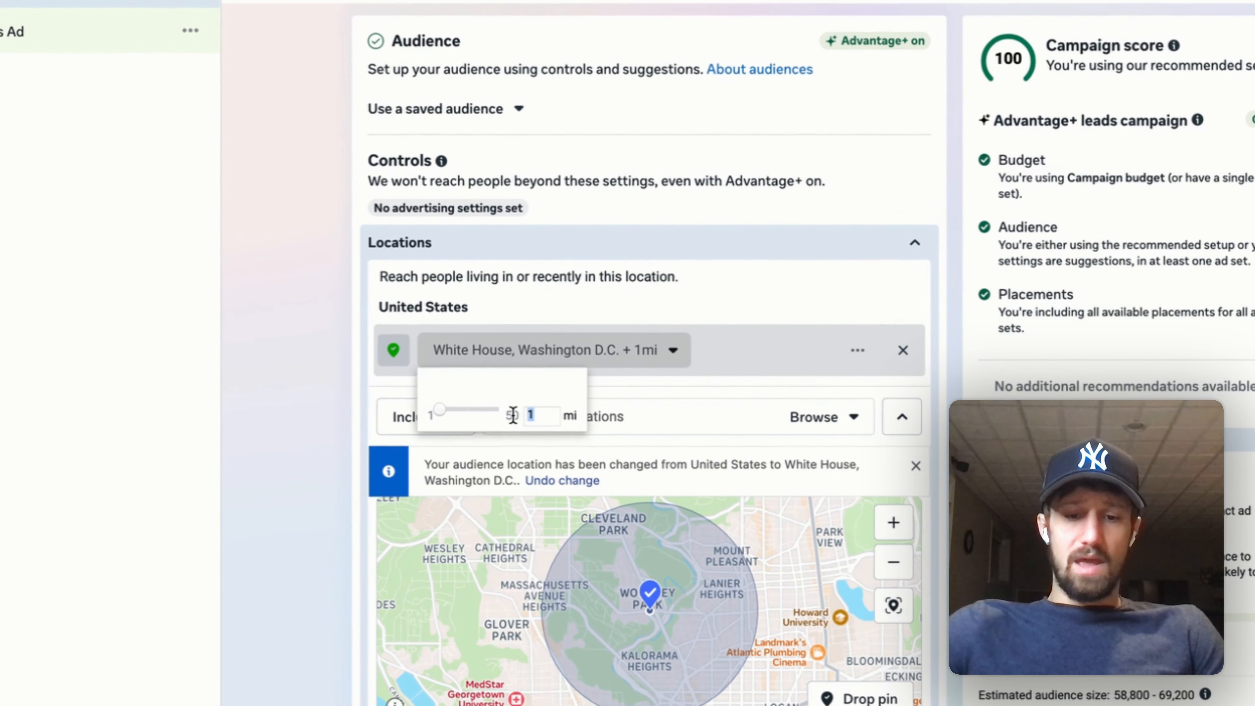
type("12")
key("Return")
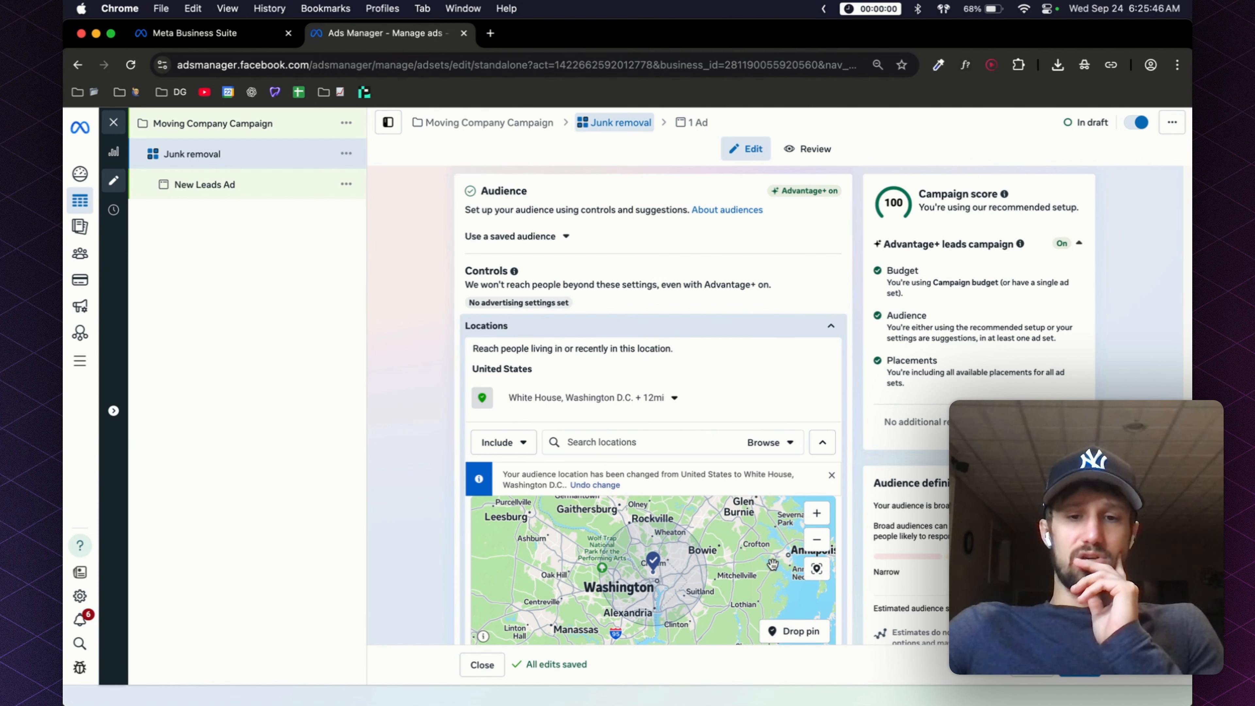
scroll(772, 565, "down", 4)
scroll(754, 574, "up", 5)
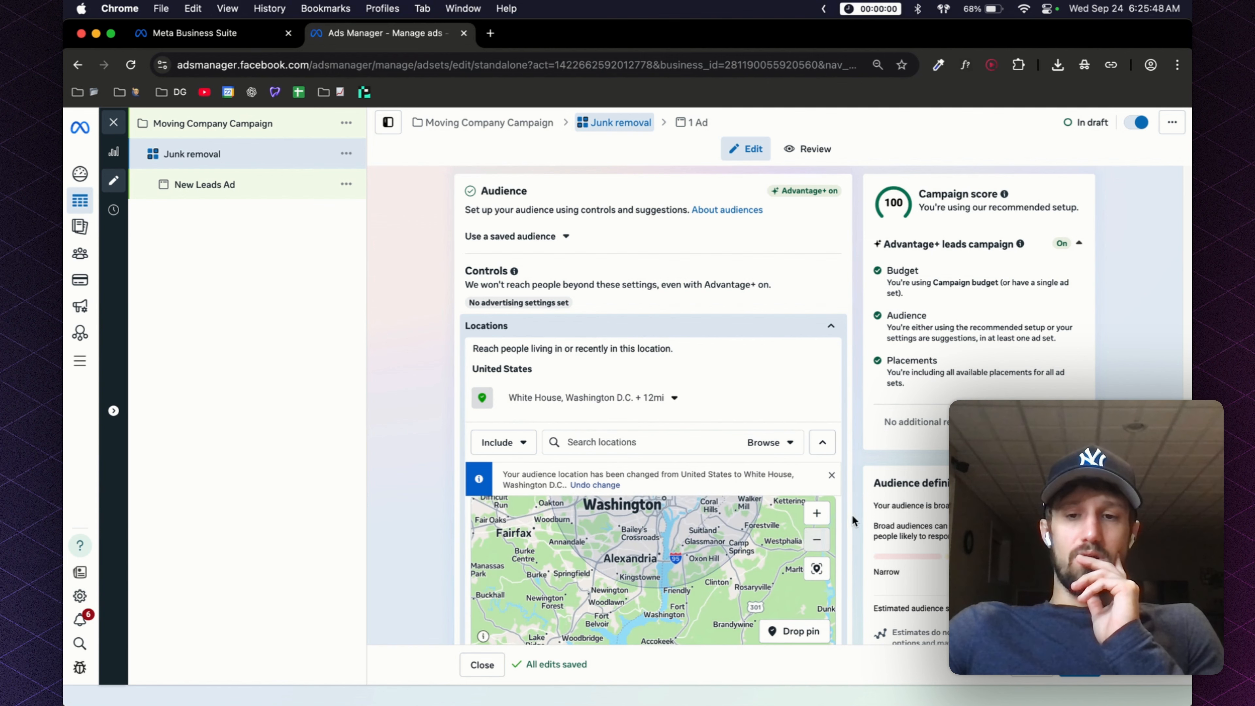
scroll(853, 520, "down", 2)
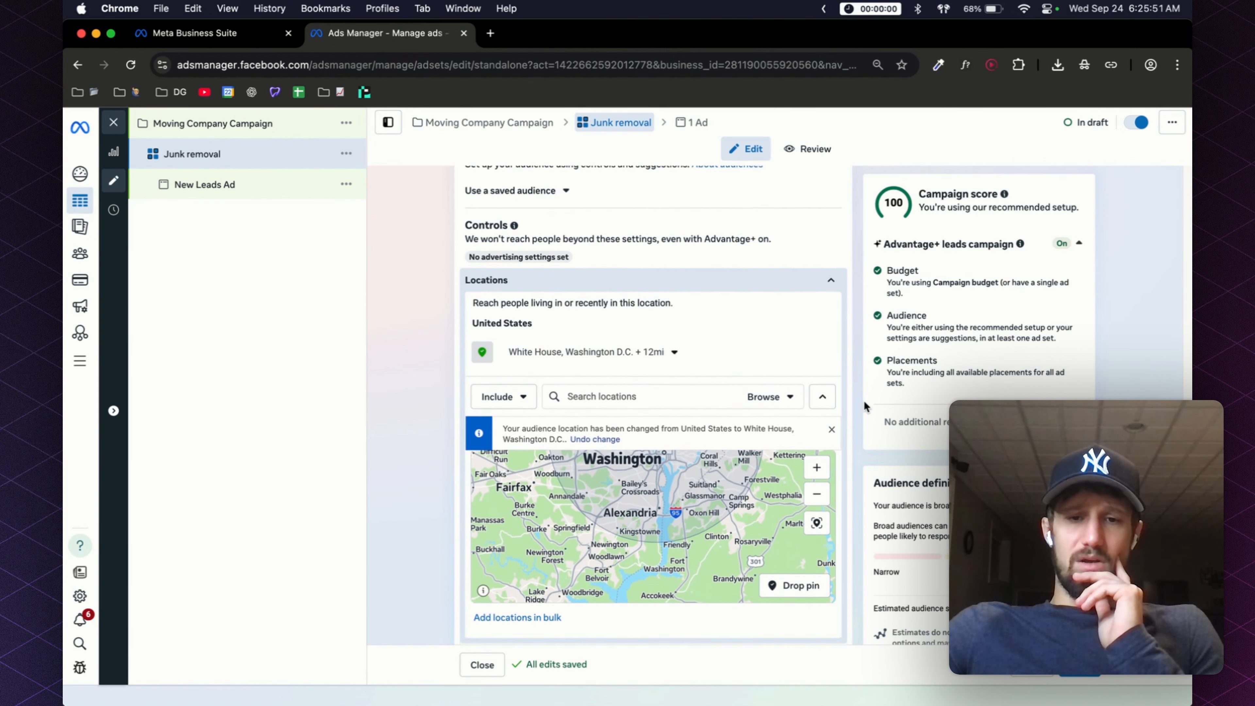
Switch from the ad set to its New Leads Ad and rename the ad "junk removal ad".
scroll(863, 400, "down", 6)
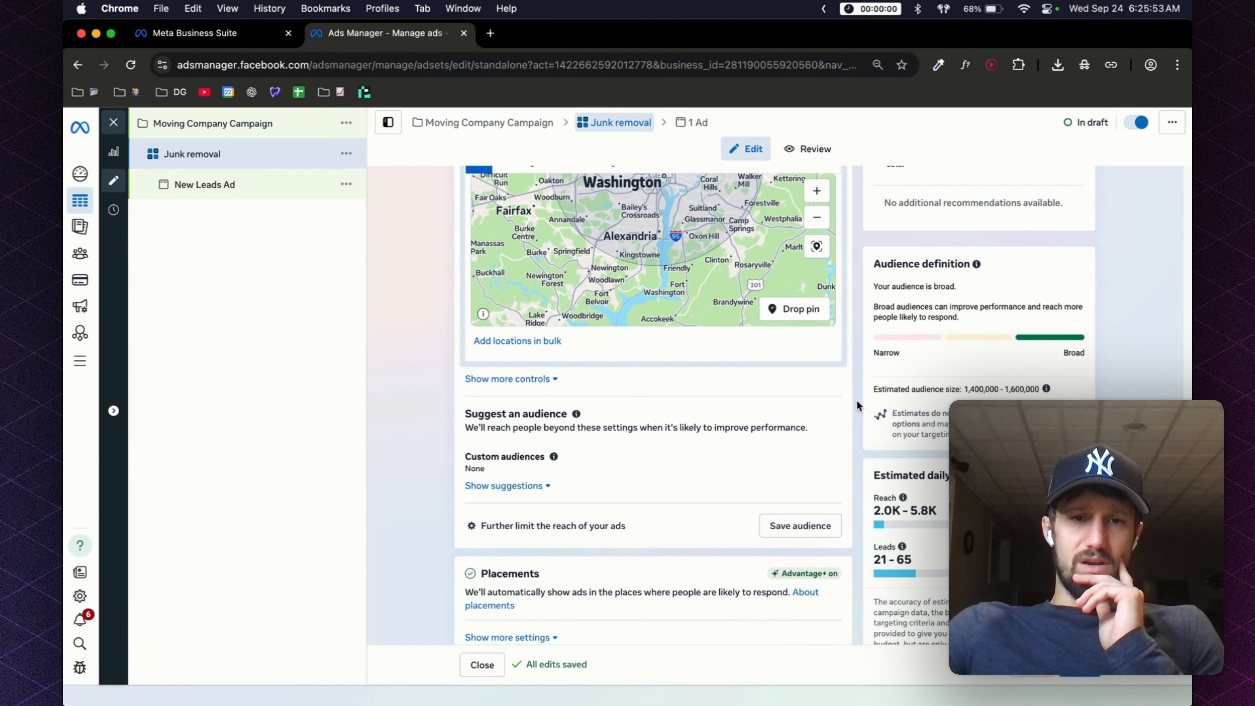
scroll(853, 398, "up", 6)
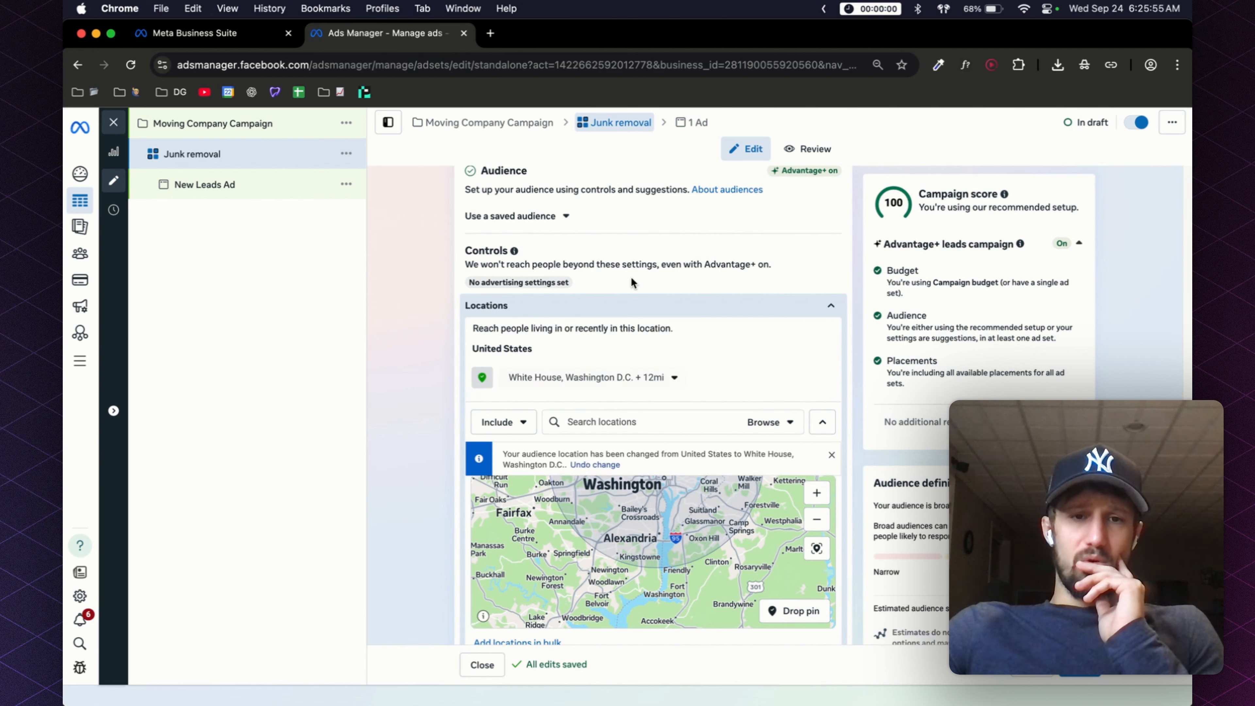
scroll(421, 282, "down", 7)
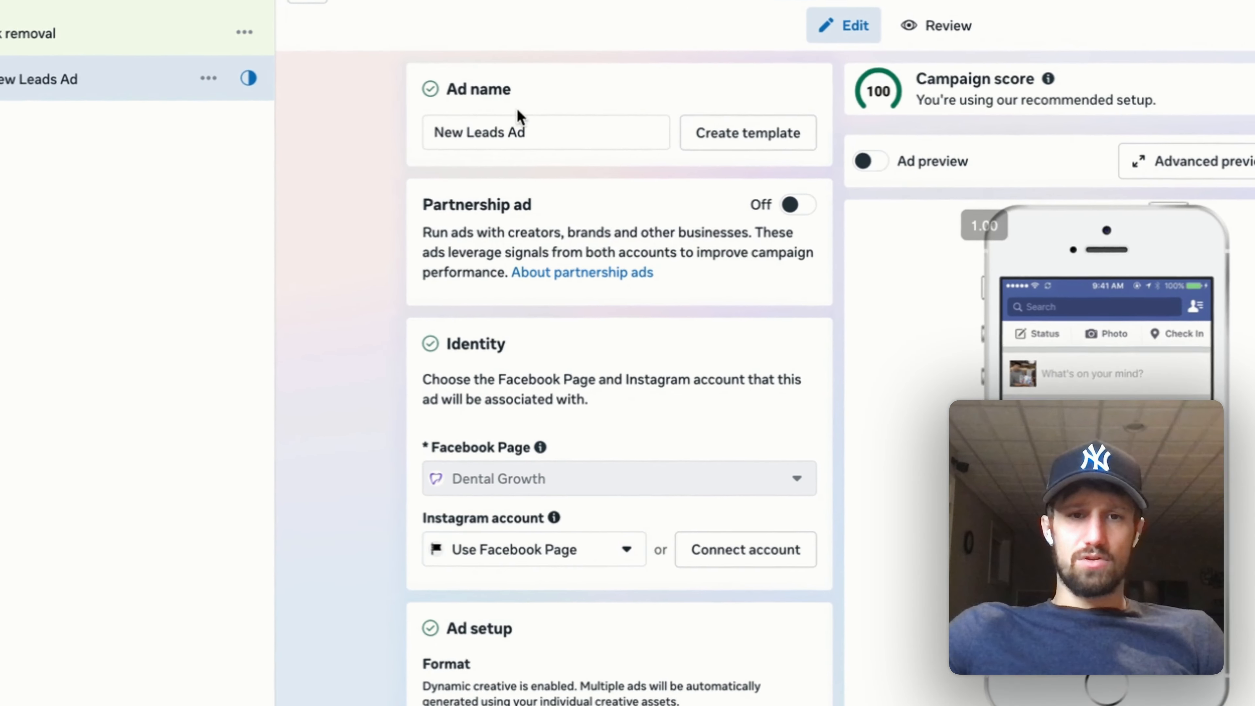
left_click(519, 122)
key("ctrl+a")
type("ju")
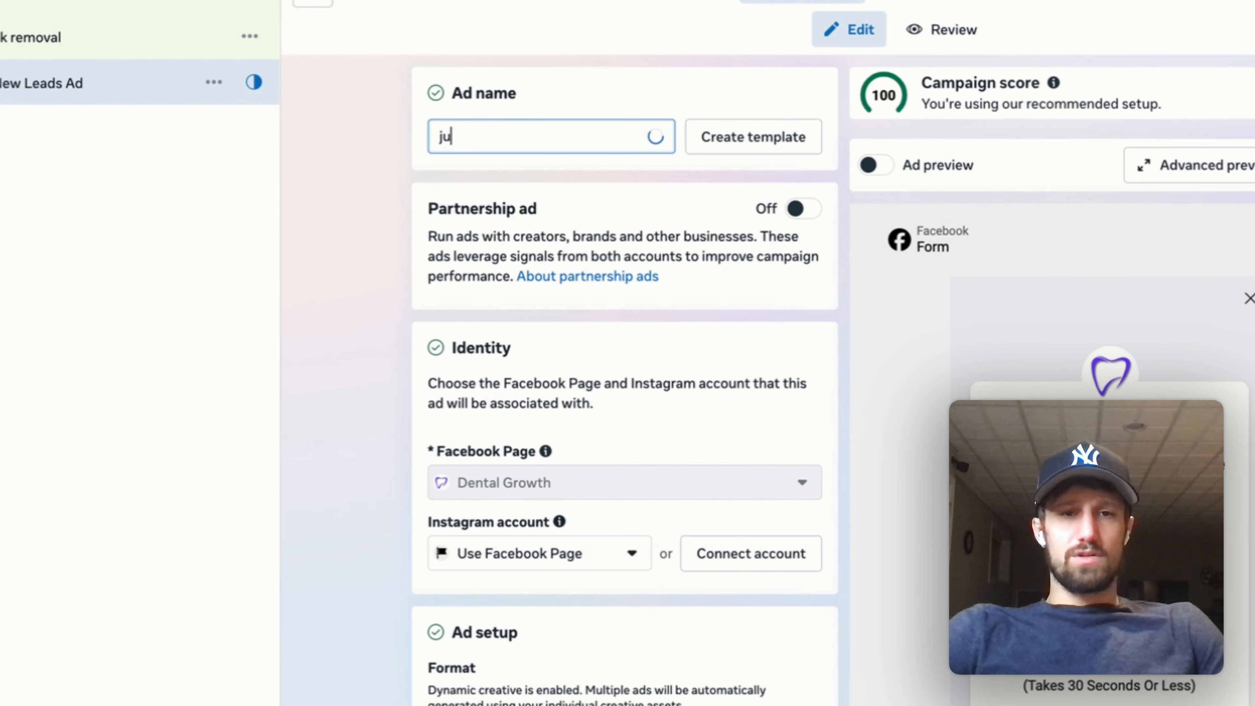
type("nk removal ad")
left_click(403, 168)
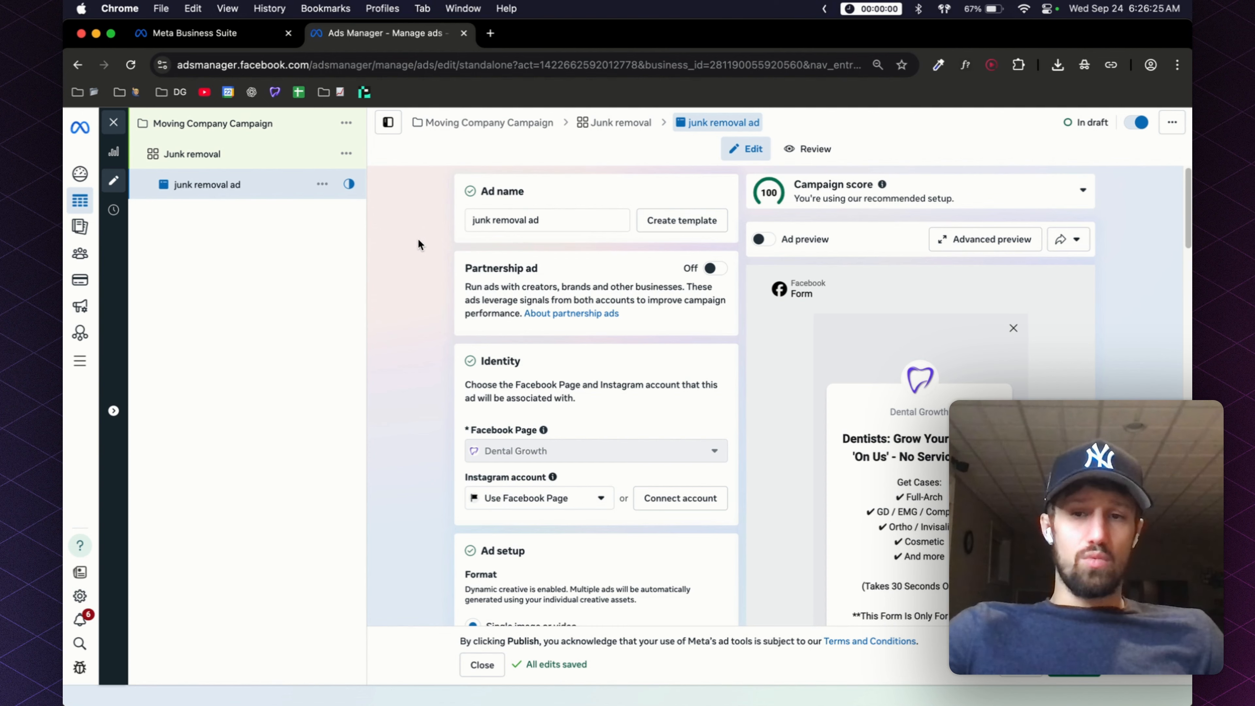
Turn off multi-advertiser ads in the junk removal ad's setup.
scroll(417, 238, "down", 5)
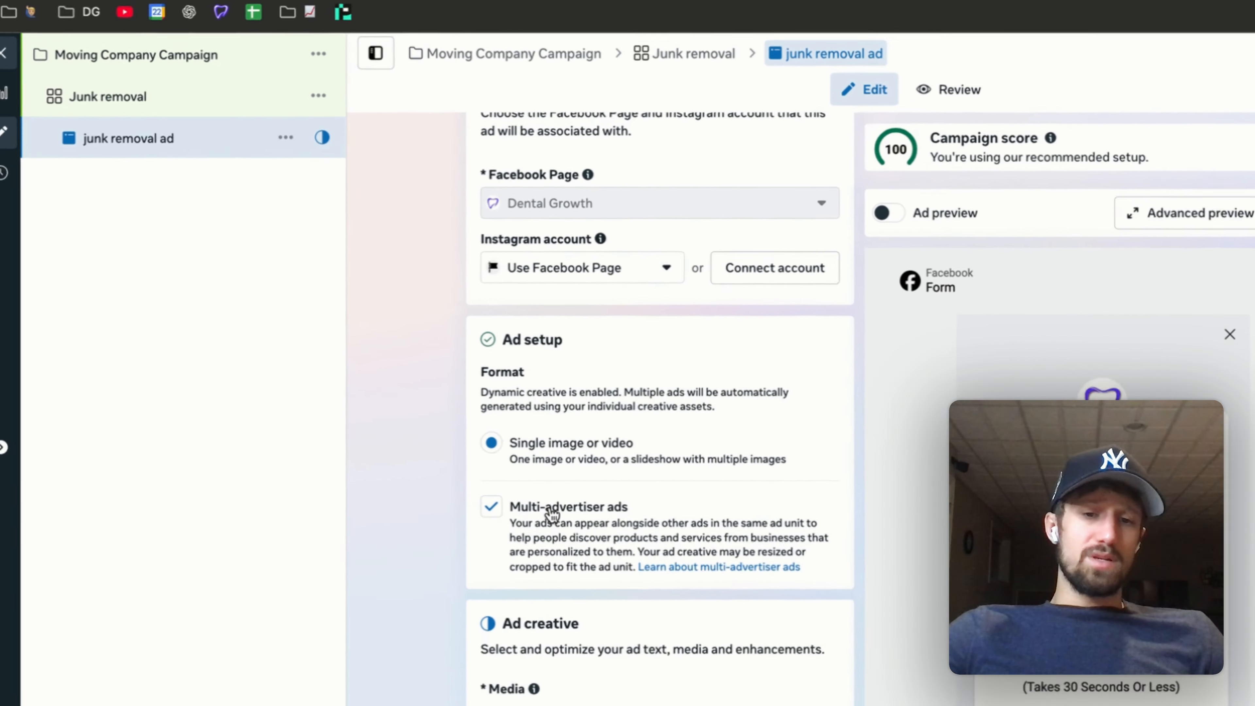
left_click(517, 460)
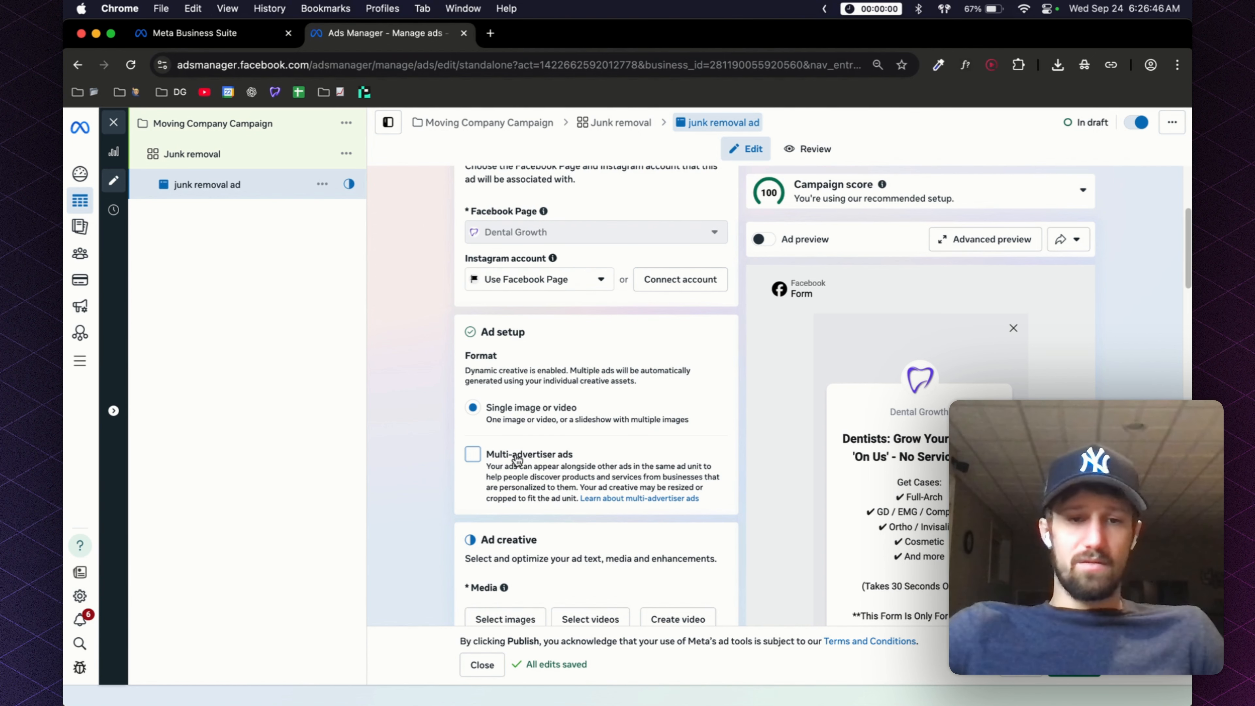
scroll(437, 458, "down", 1)
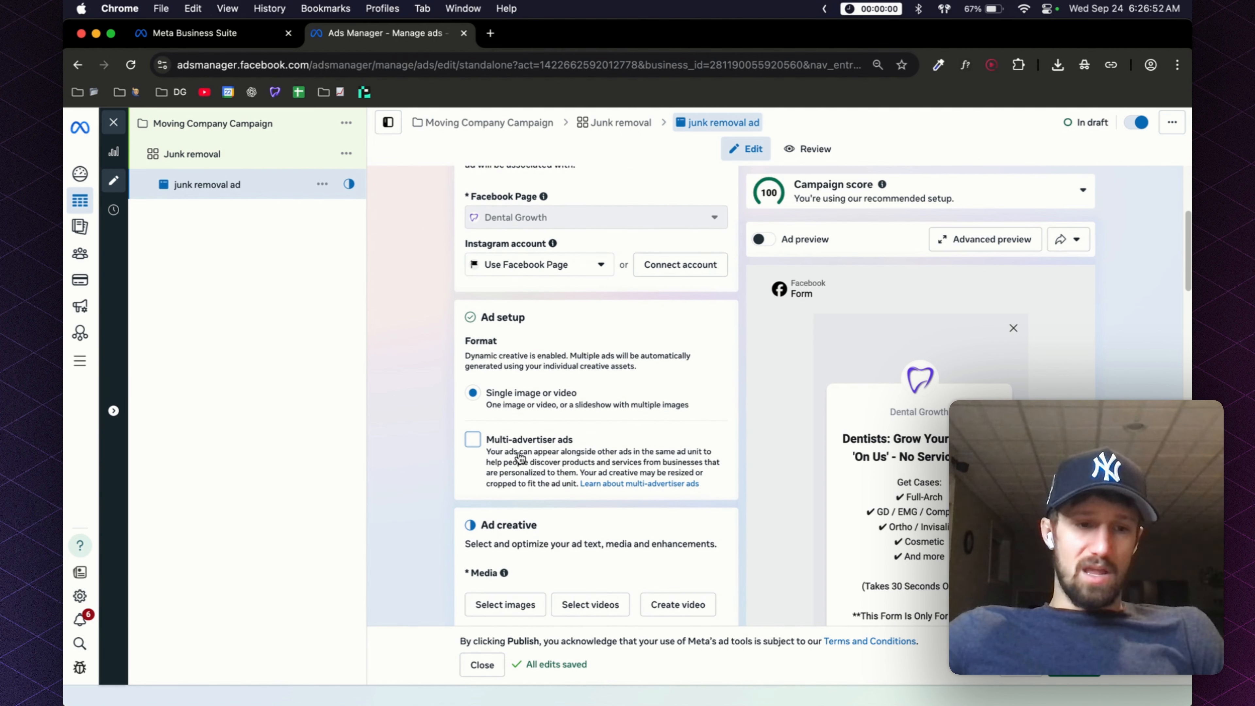
Enter a copy outline in the ad's primary text with HOOK/OFFER, BODY and CTA on separate lines.
scroll(467, 462, "down", 5)
scroll(464, 461, "down", 10)
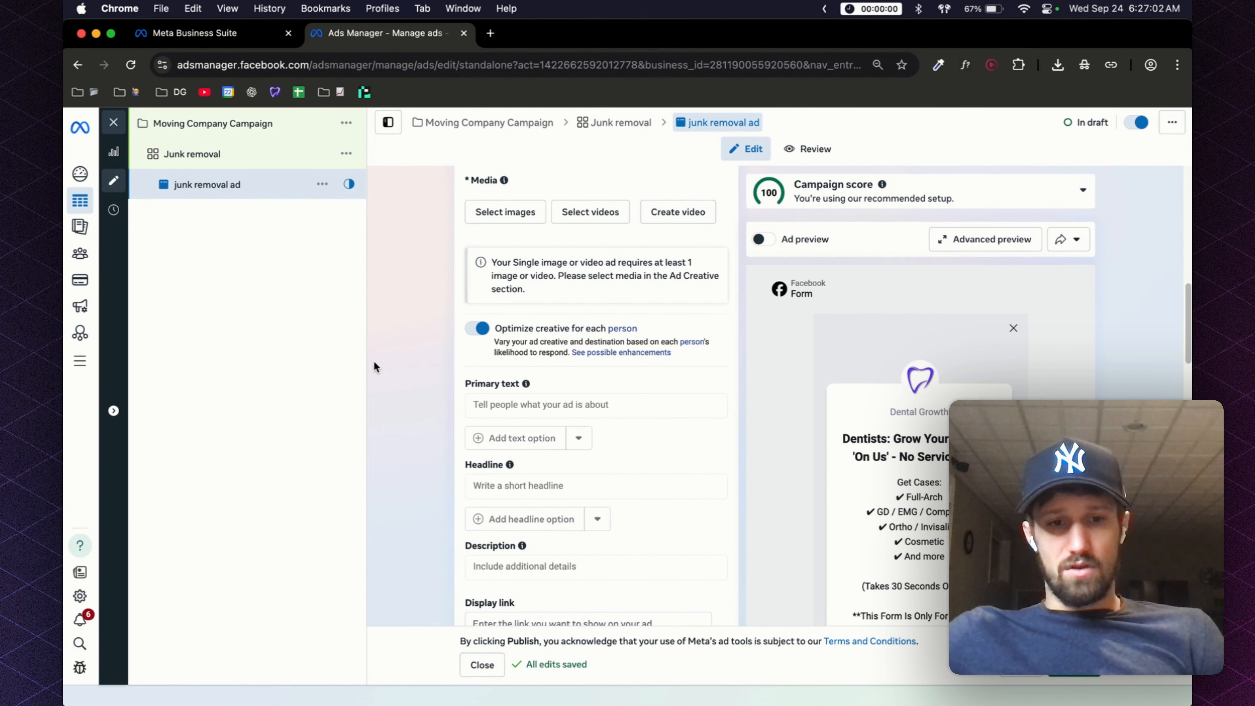
scroll(375, 353, "up", 1)
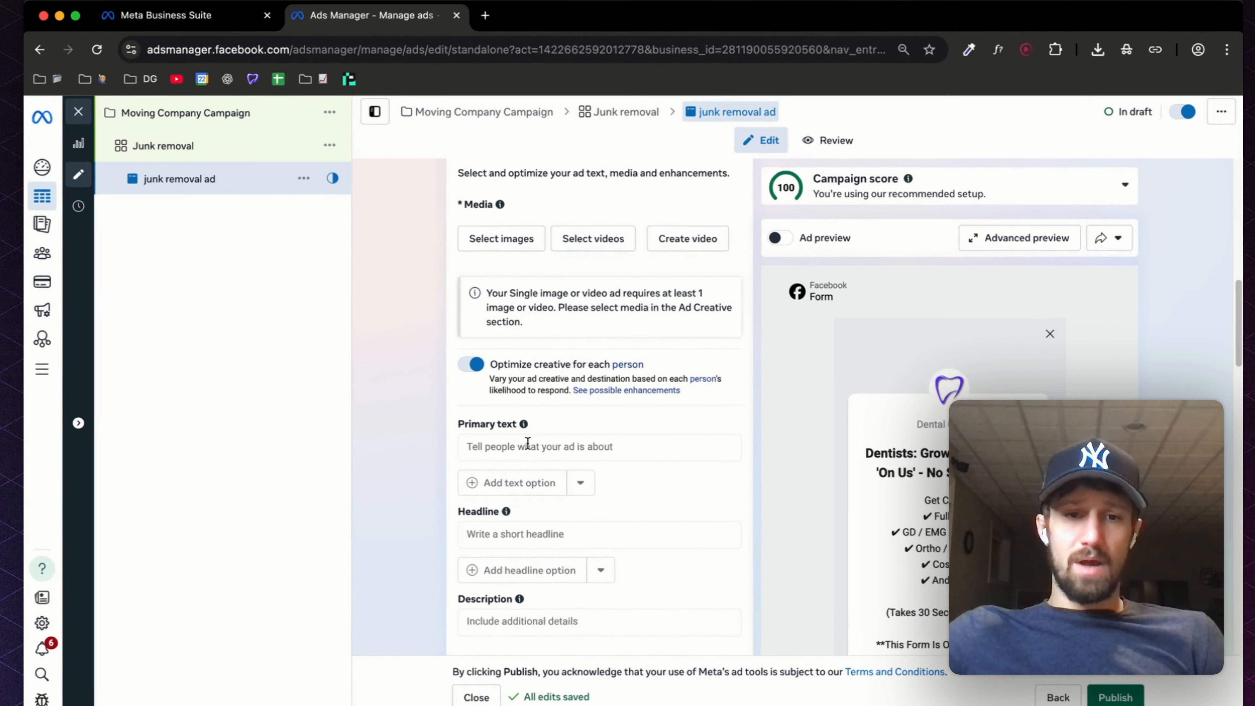
left_click(527, 434)
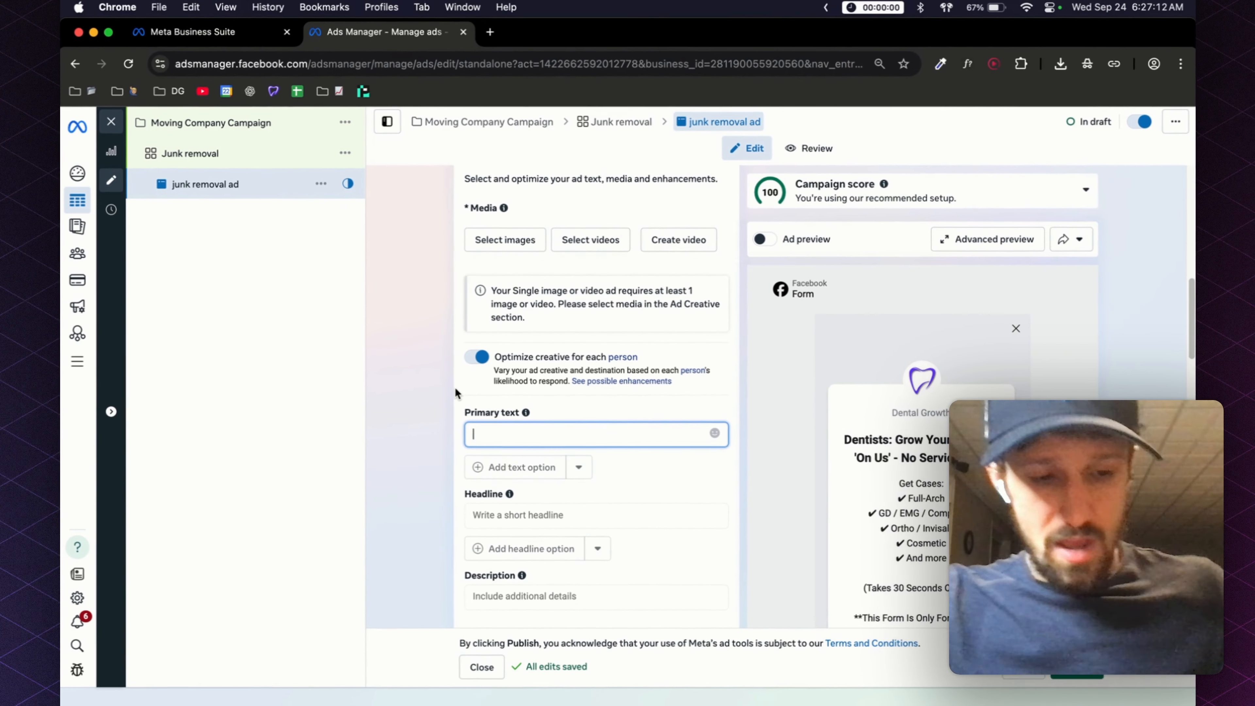
type("HOOK/OFFER")
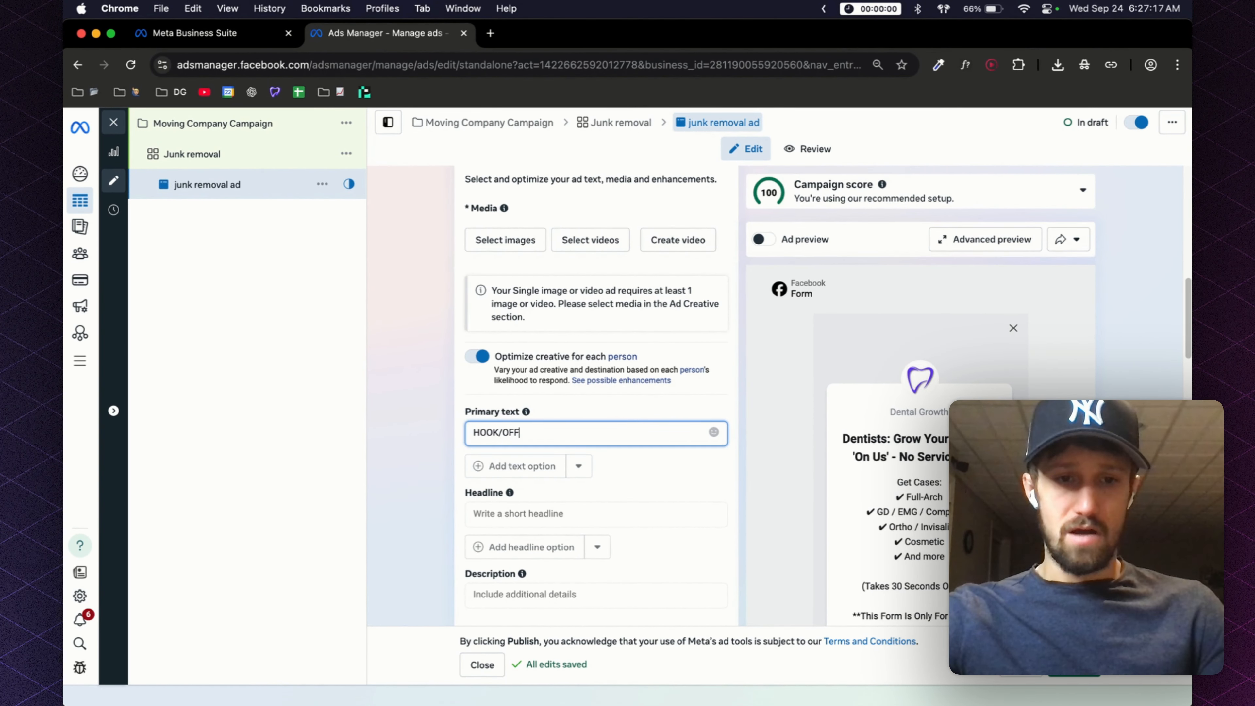
key("Return")
type("BODY")
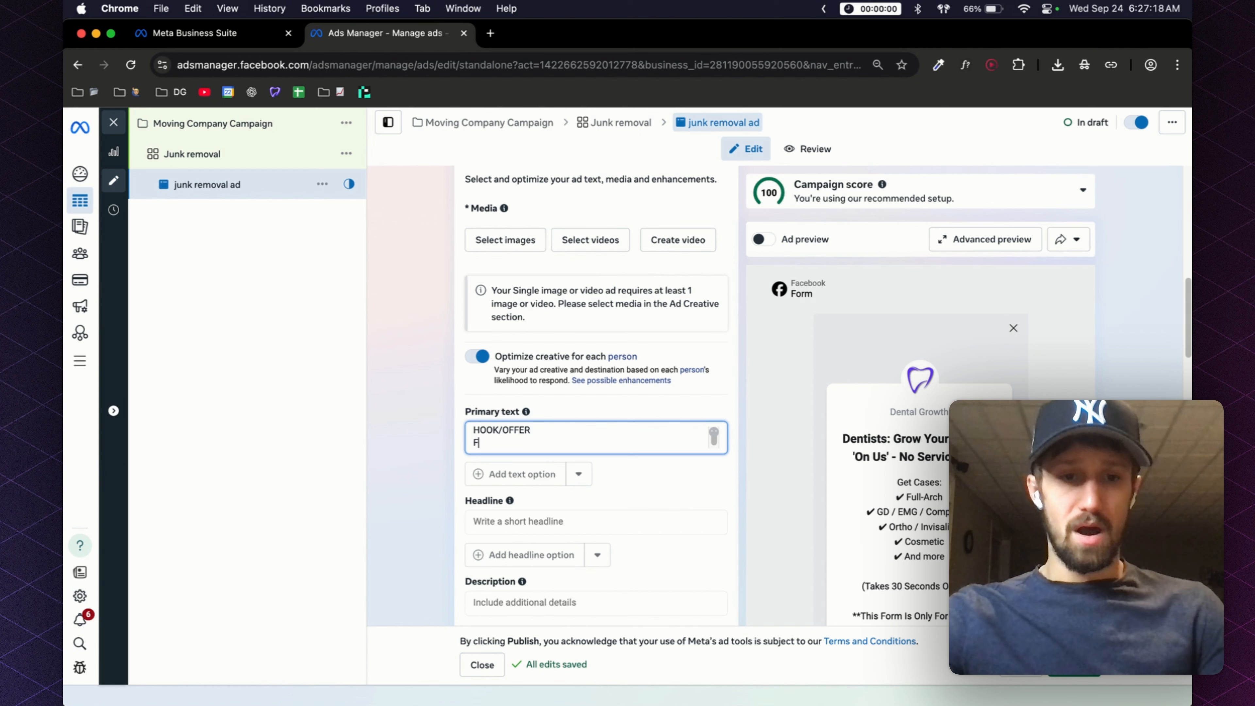
key("Return")
type("C")
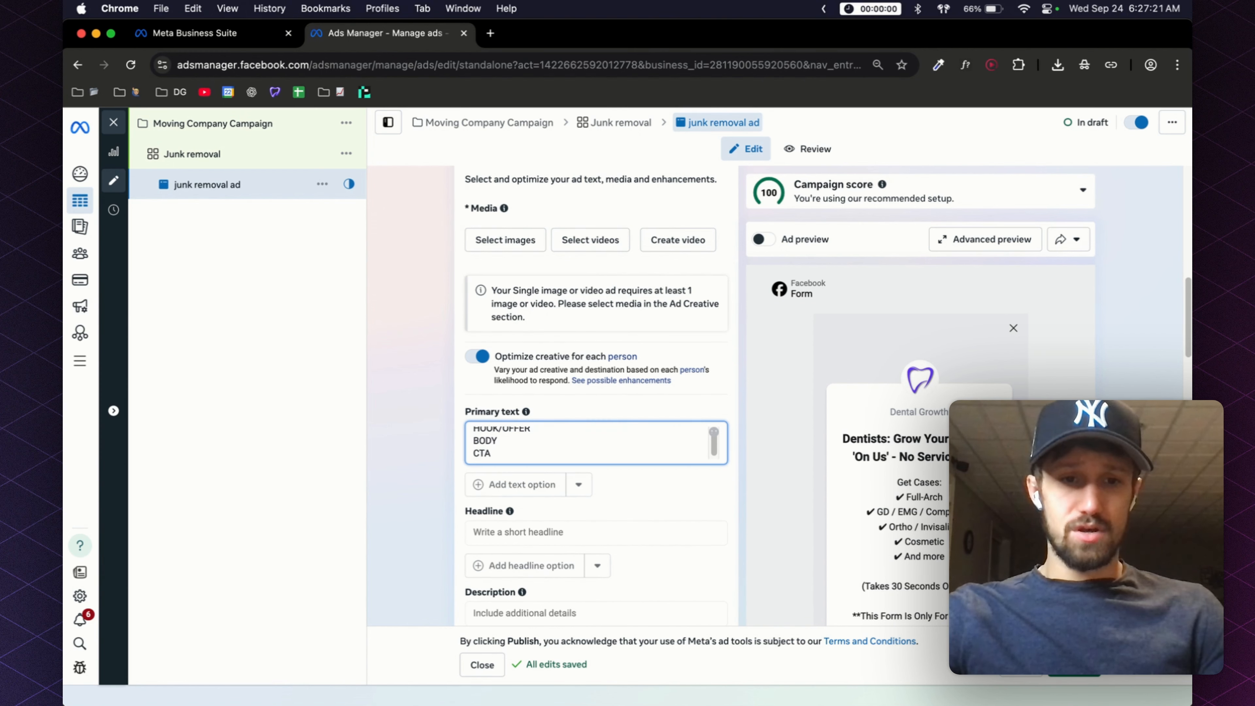
type("TA")
Below the outline, add the hook "Up To 20% Off Junk Removal Services - Washington DC Area!" followed by a truck emoji.
key("Return")
key("Return")
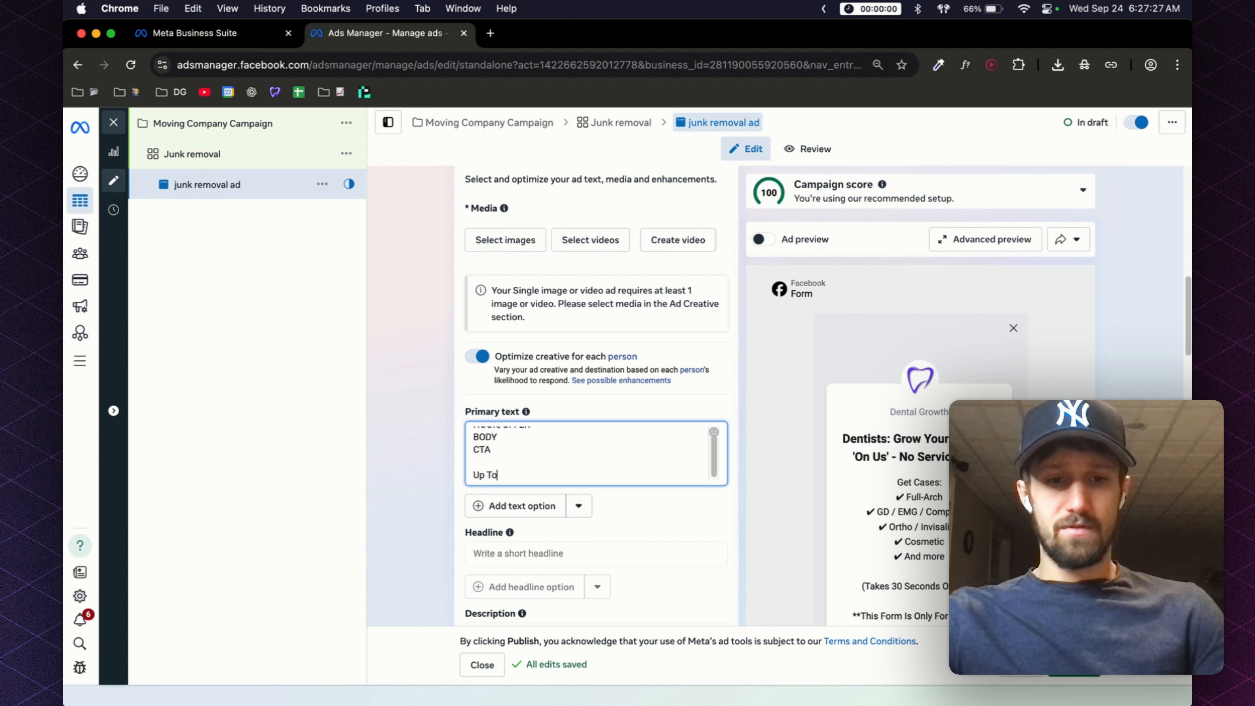
type("Up To 20%")
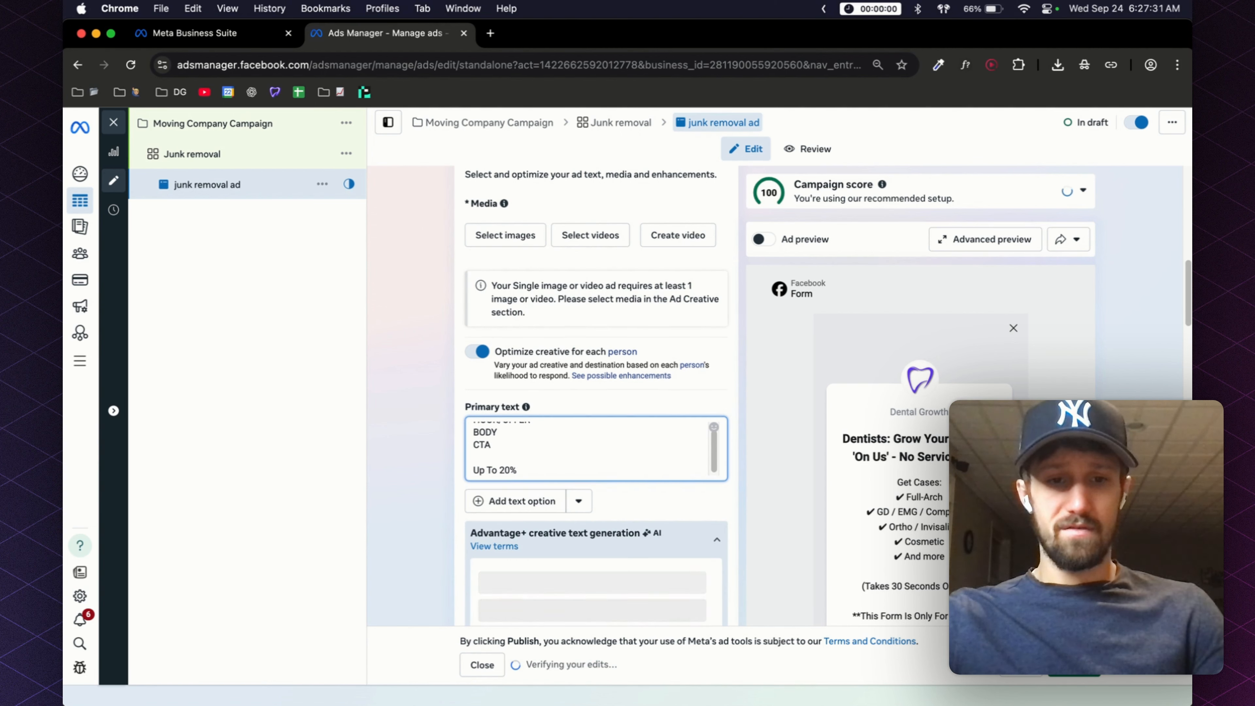
type(" Off Junk Removal Servi")
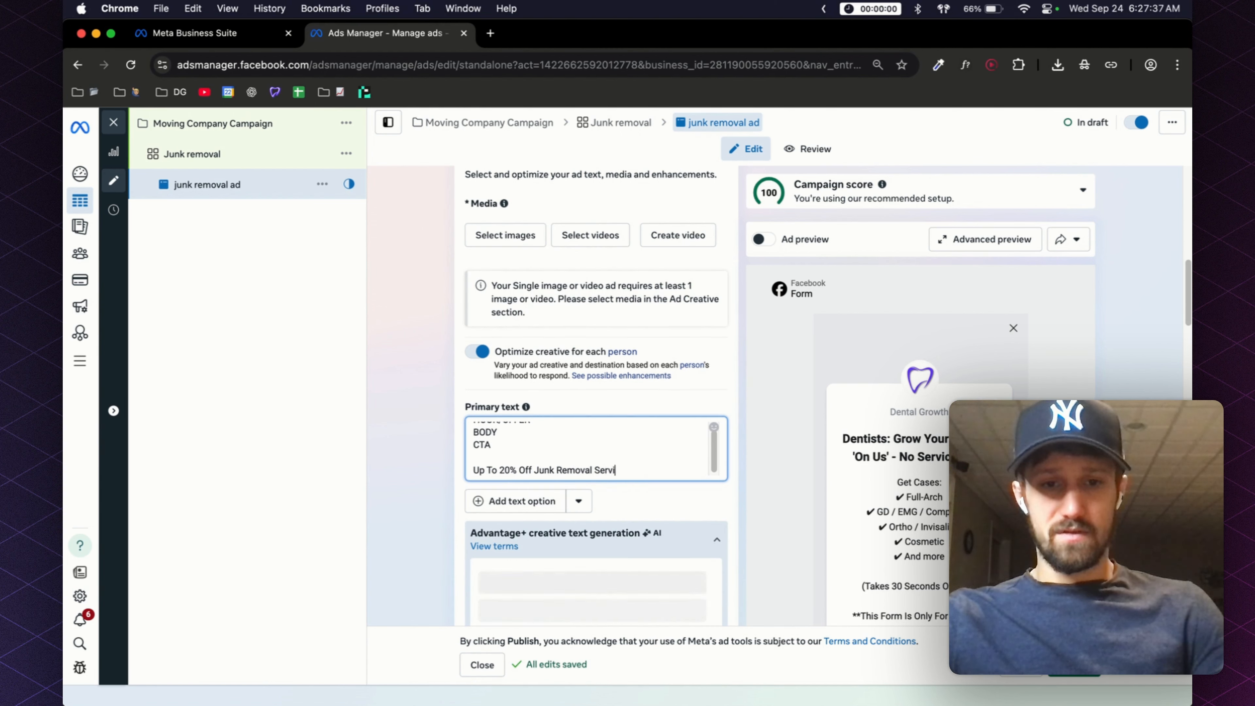
type("ces - Washington DC Area!")
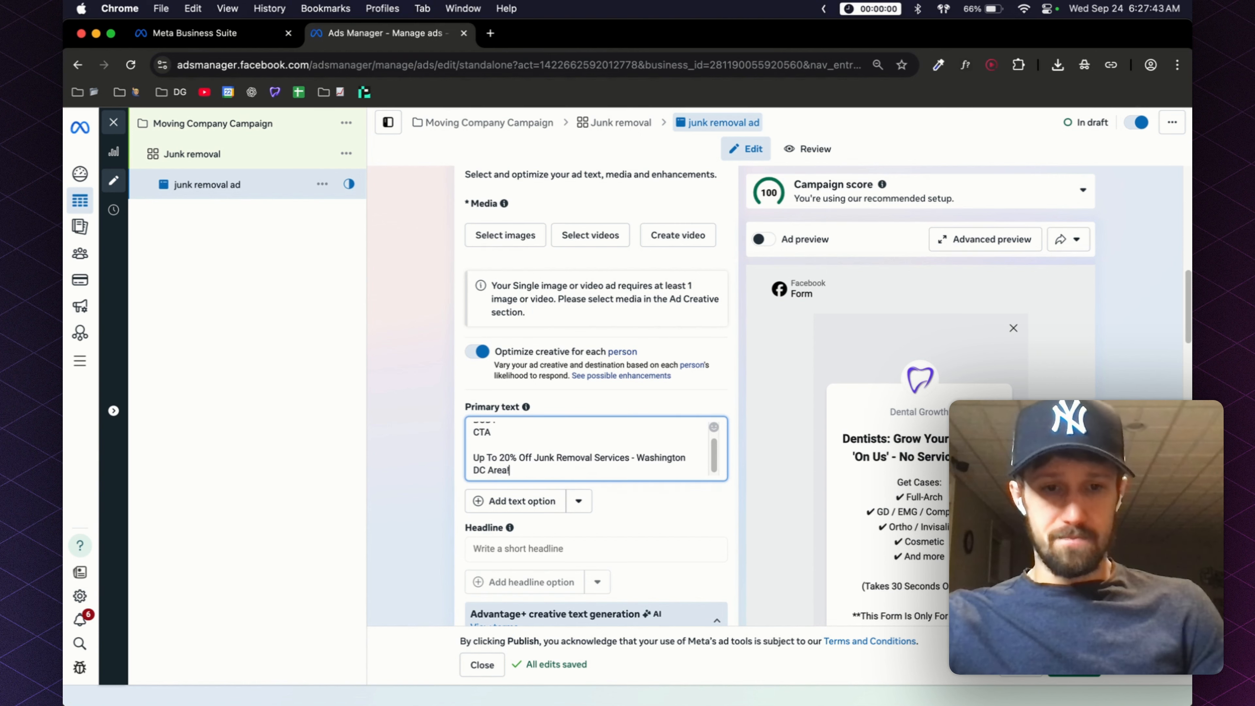
scroll(524, 435, "down", 2)
key("ctrl+super+space")
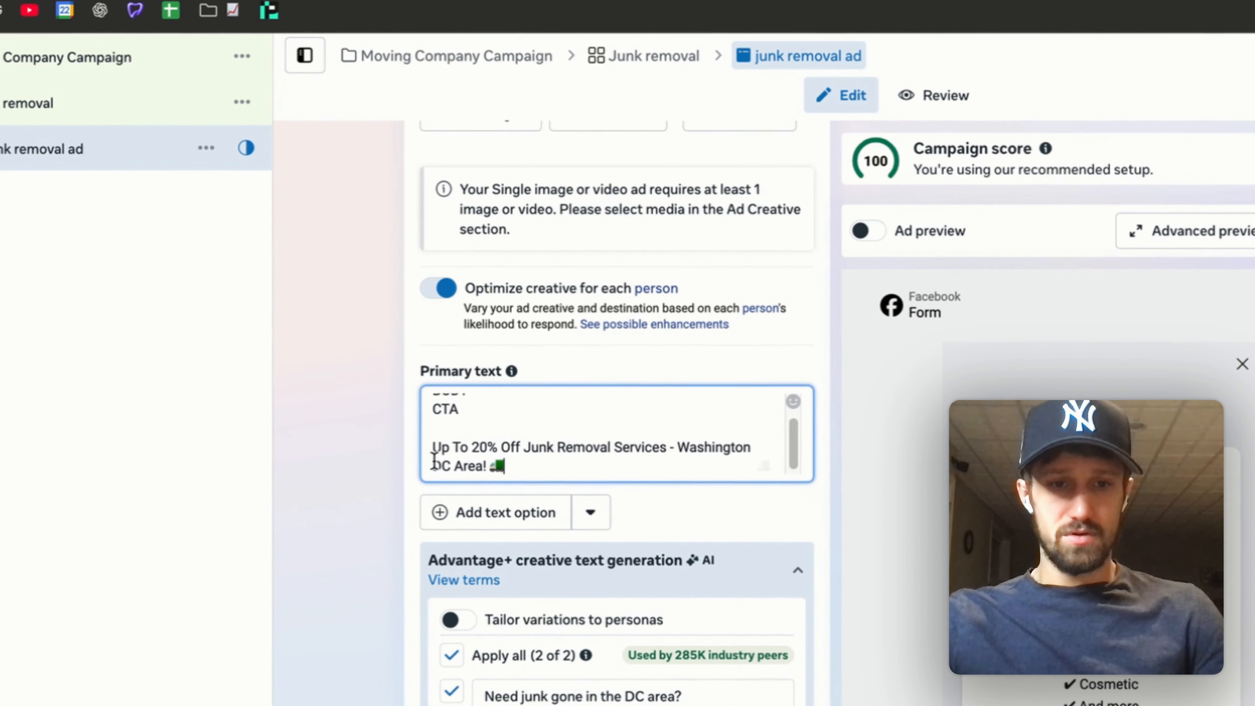
Add "Have junk or items that you need to get rid of?" and "Tap this post to get in touch with our team today to get rid of your junk.".
scroll(511, 431, "down", 2)
key("Return")
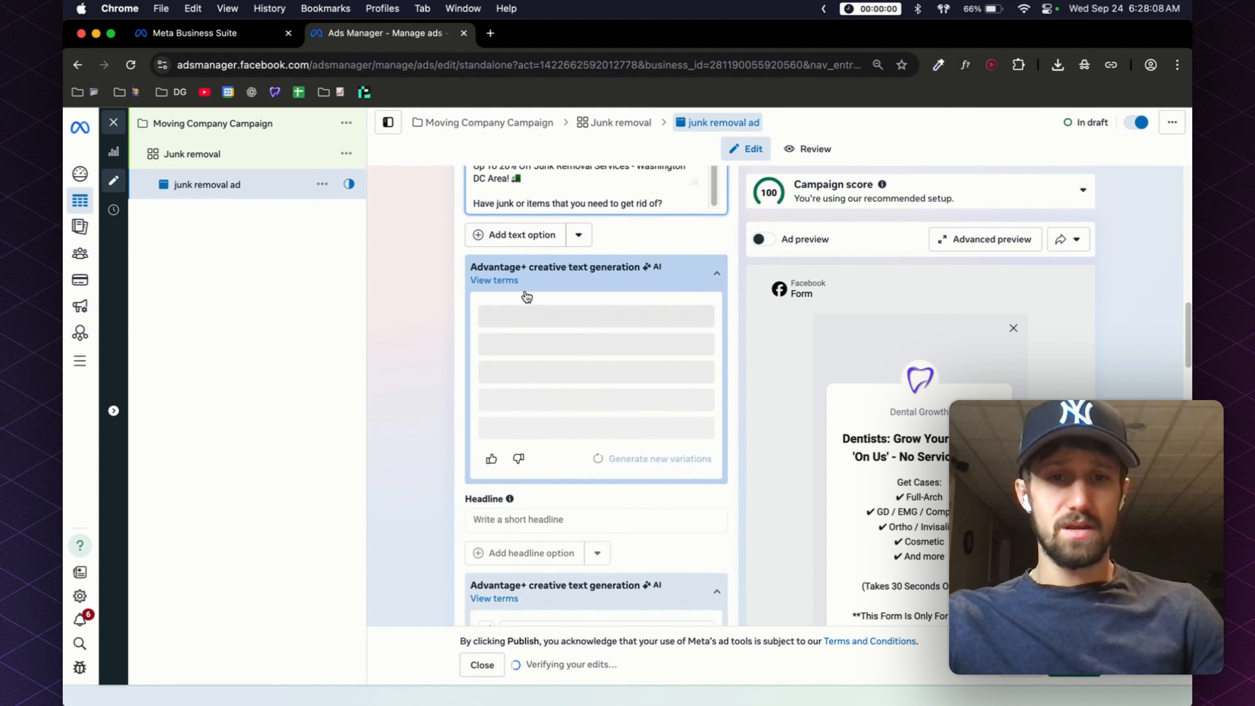
key("Return")
type("Tap this ")
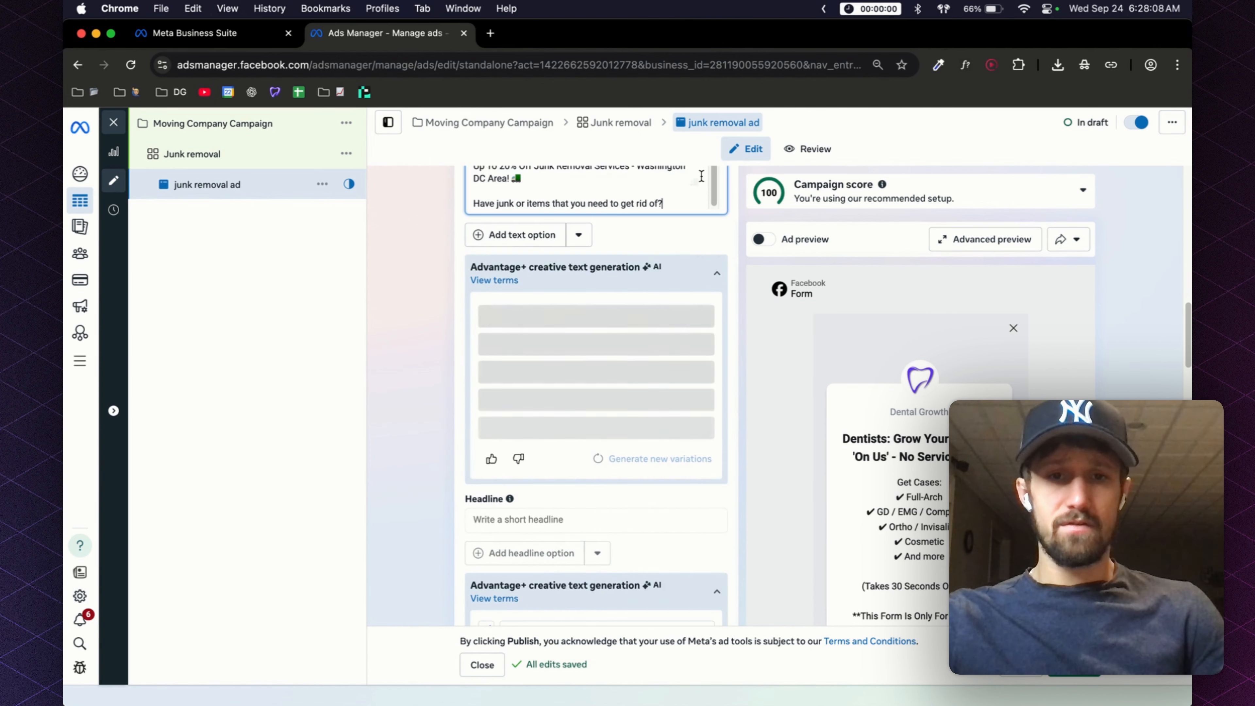
type("post to get in touch with our team today to get")
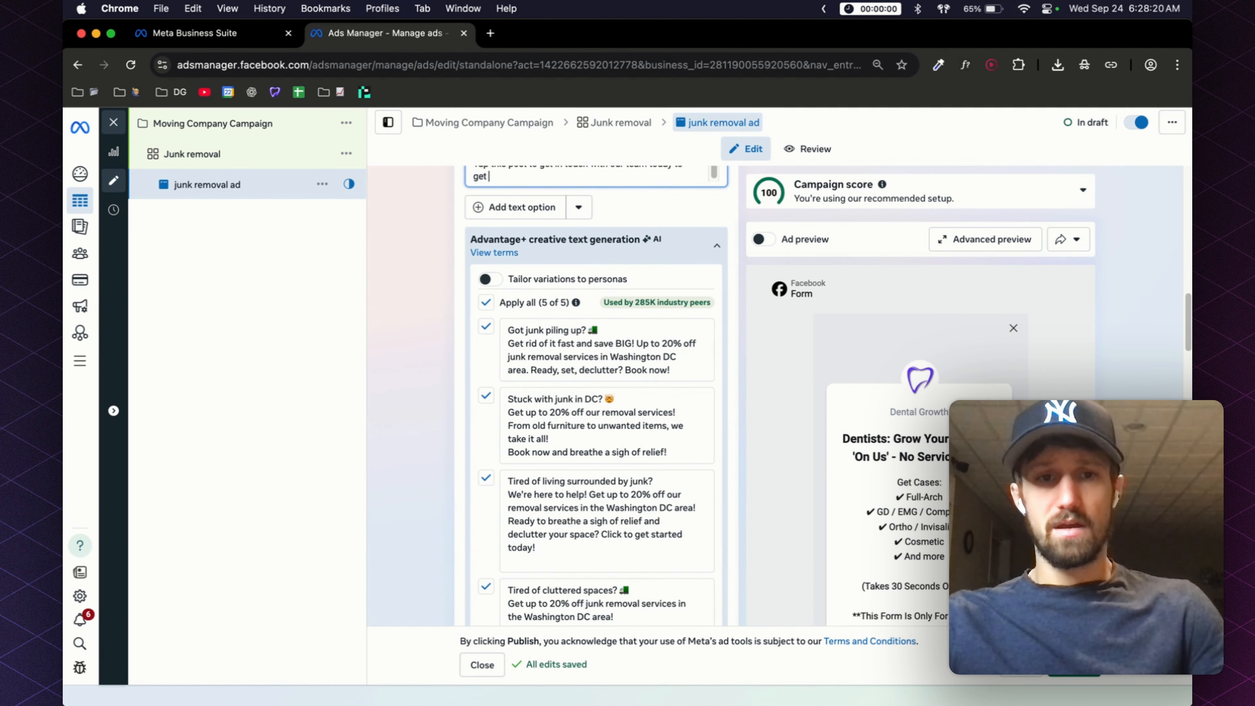
List the benefits "- Clear your space" and "- Get rid of junk" under the primary text's body, and start a third dash line.
type("of junk")
key("Return")
type("-")
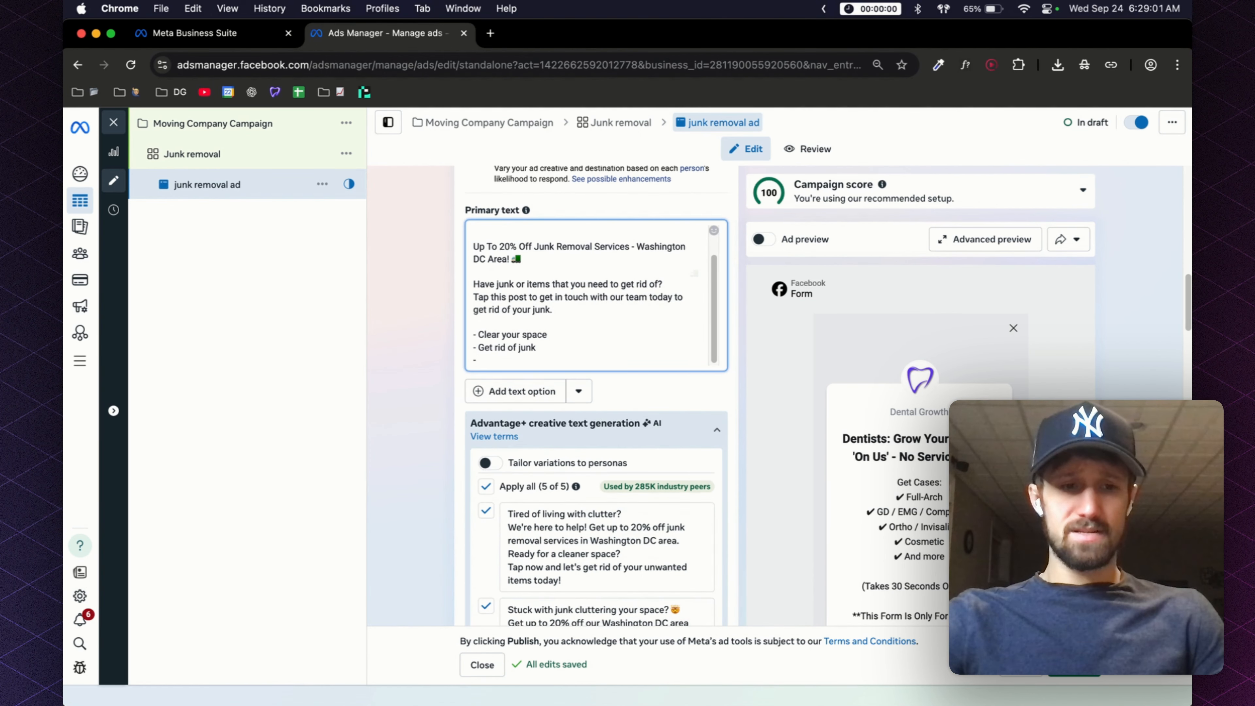
Extend the BODY line of the primary text's outline with "(Benefits, USPs, more".
scroll(596, 296, "down", 5)
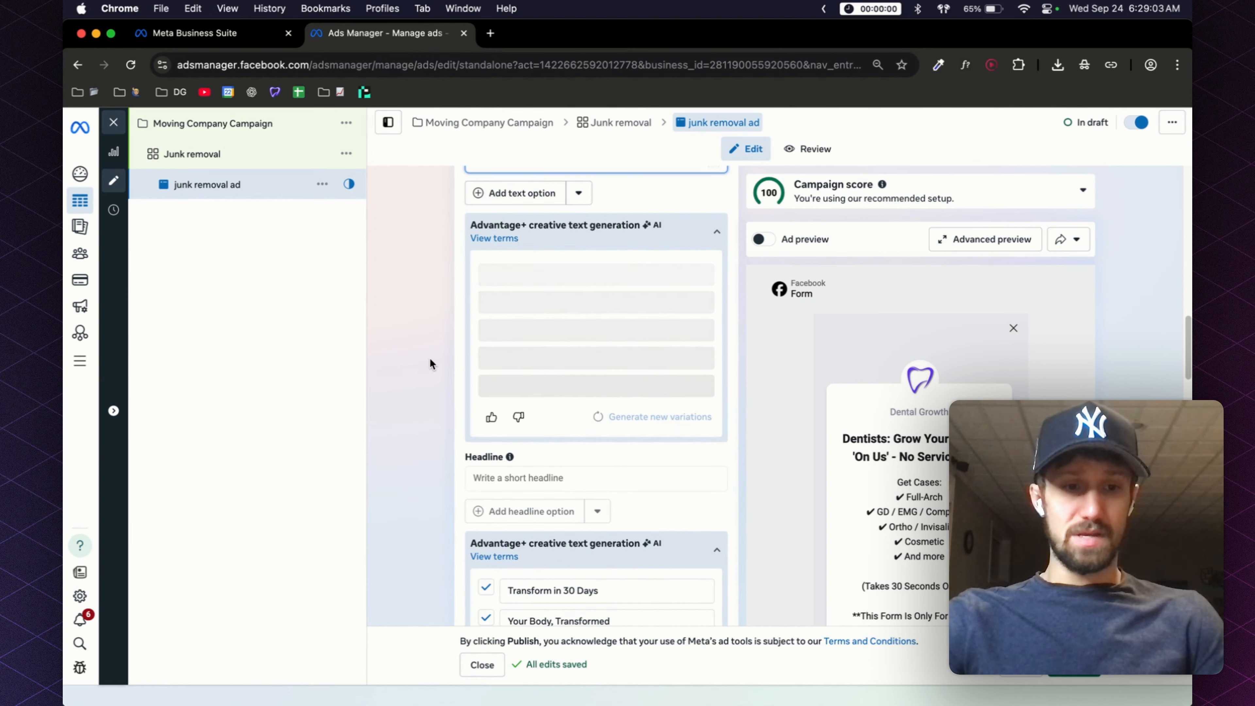
scroll(429, 358, "up", 5)
scroll(599, 259, "up", 2)
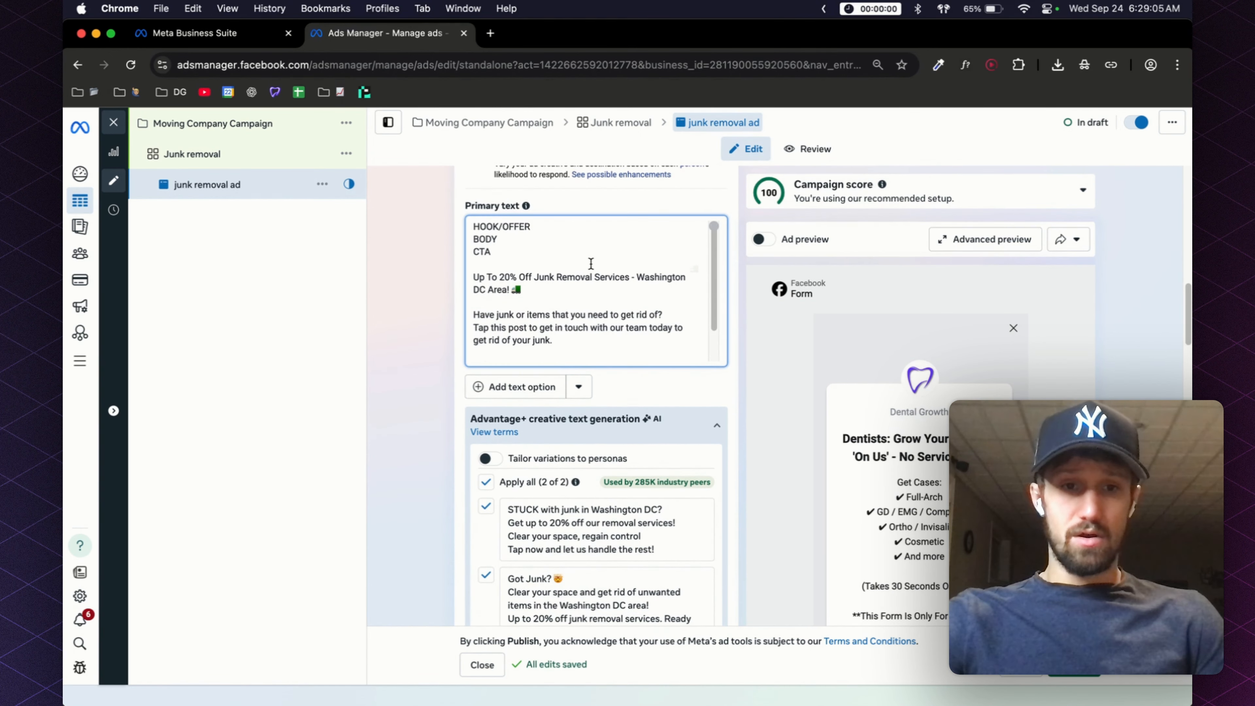
left_click(546, 239)
type("(")
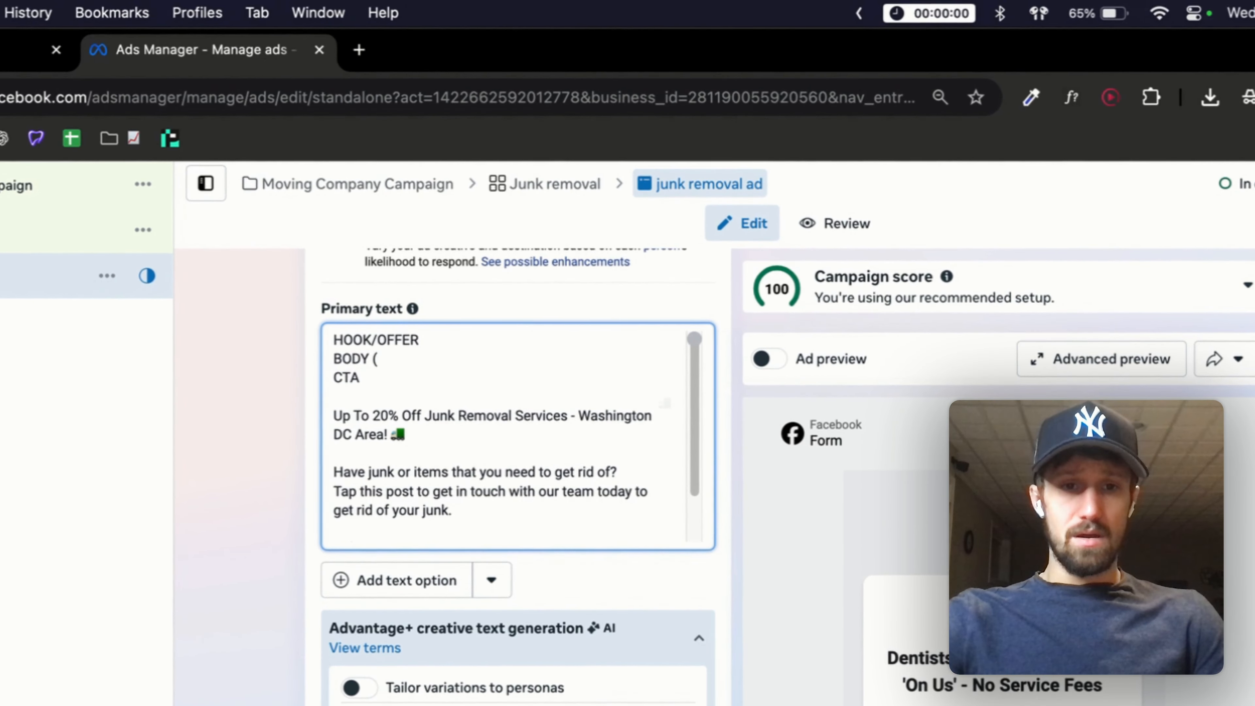
type("Benefits,")
type(" USPS")
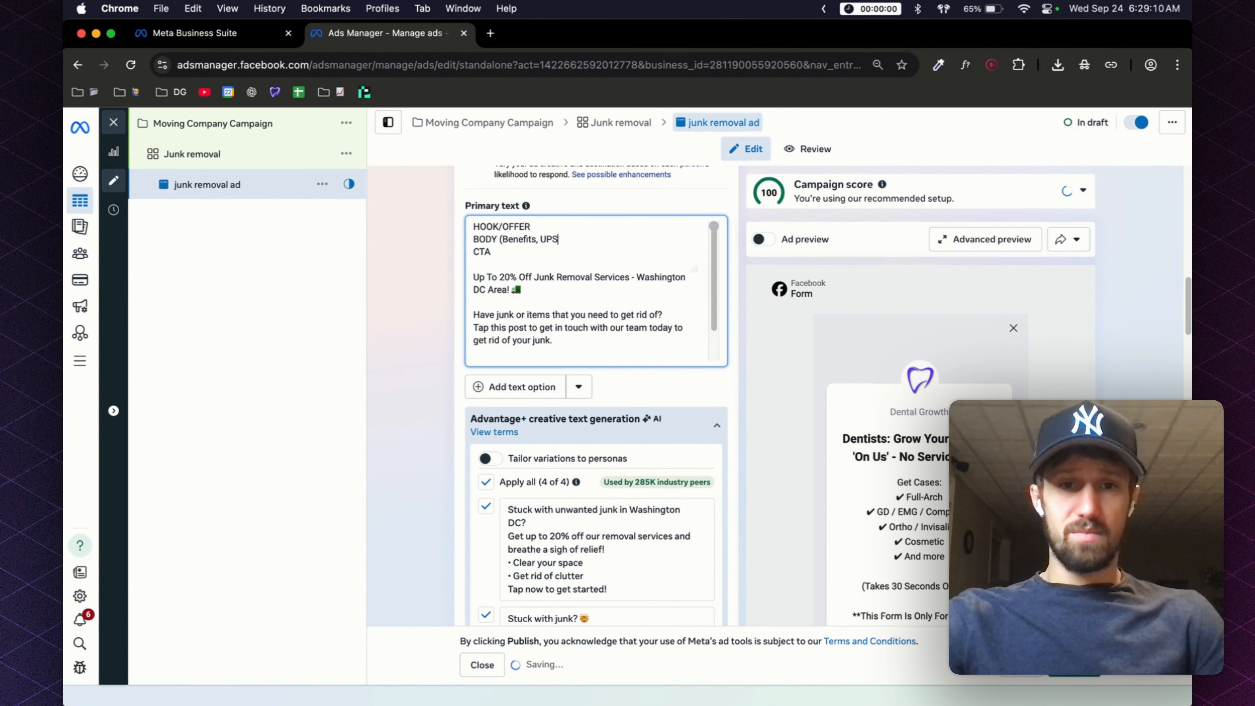
type(",")
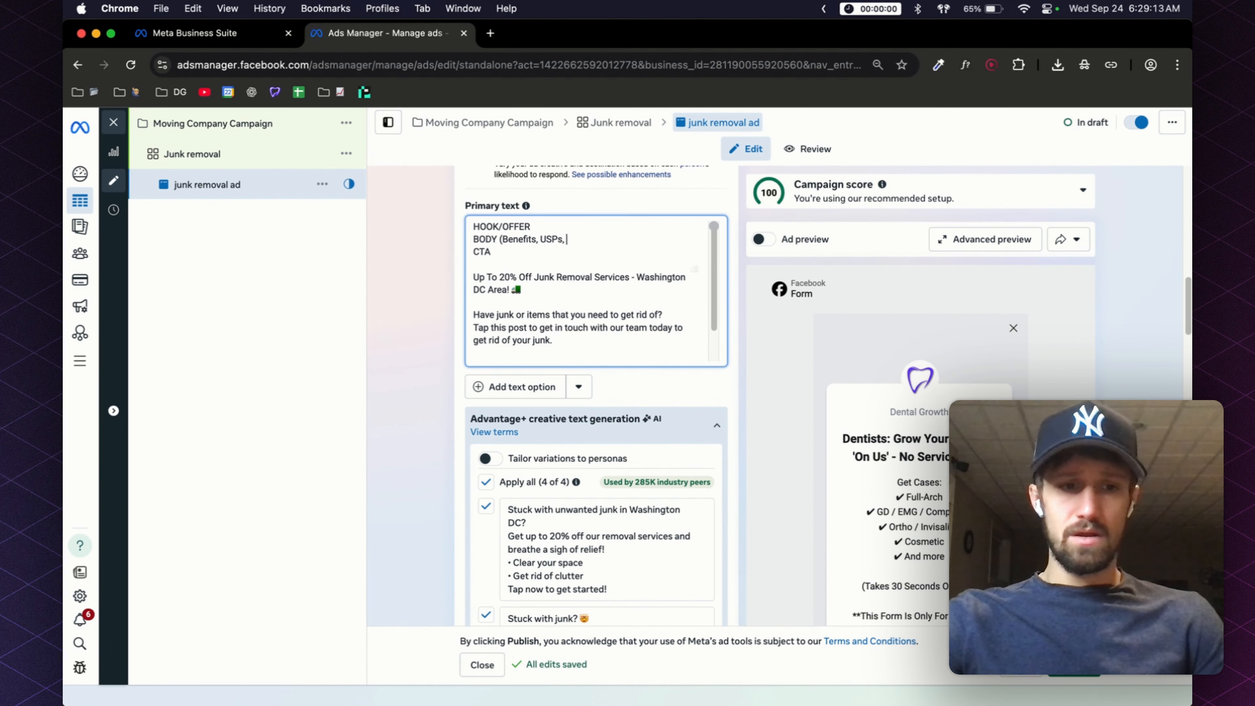
scroll(475, 233, "down", 3)
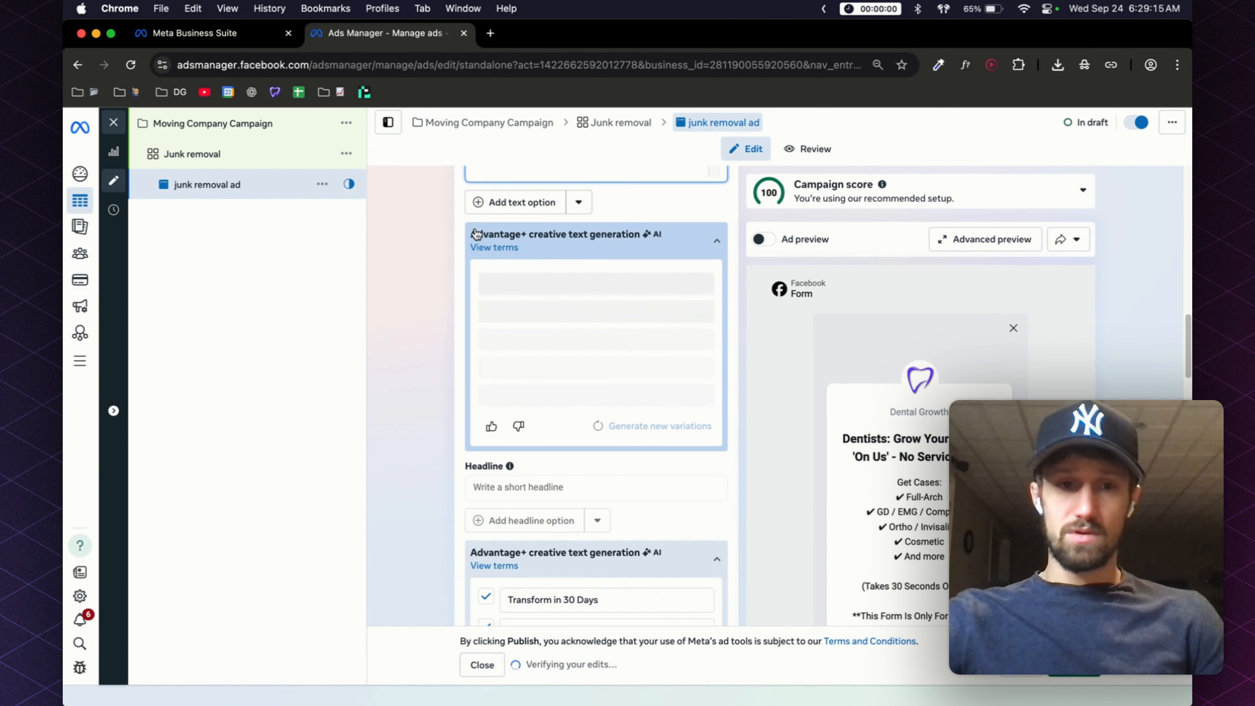
scroll(431, 274, "up", 6)
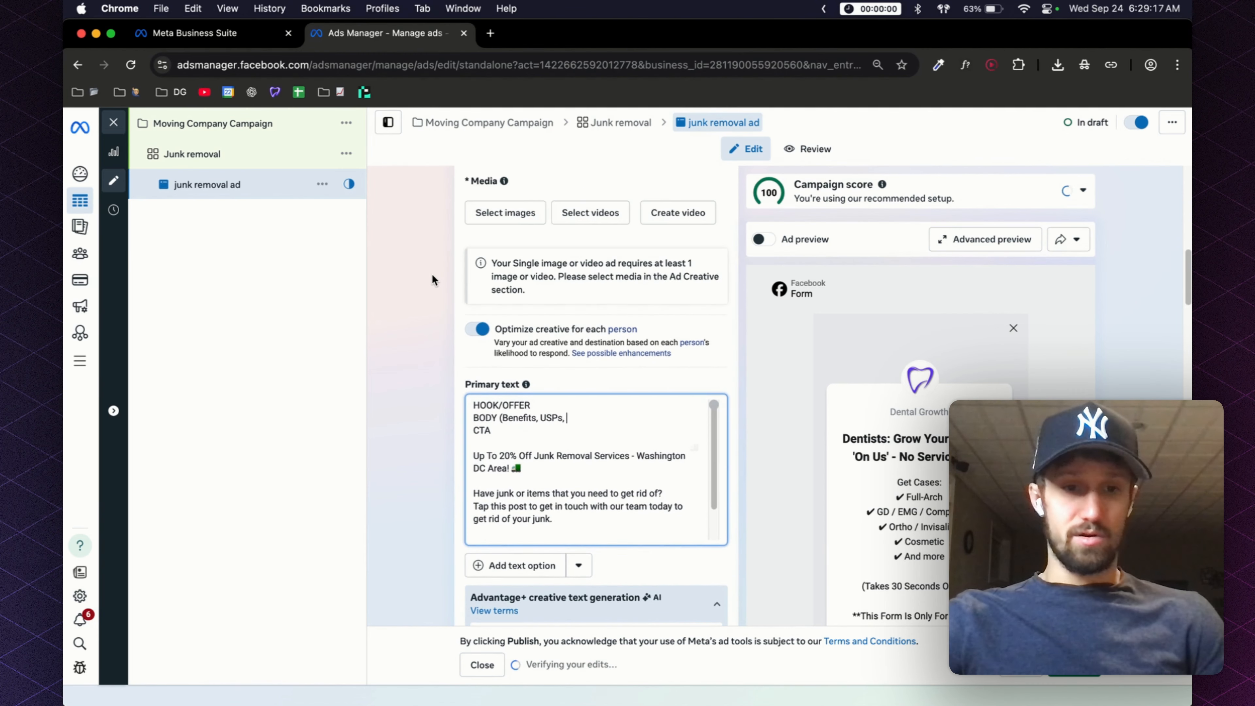
scroll(431, 274, "down", 2)
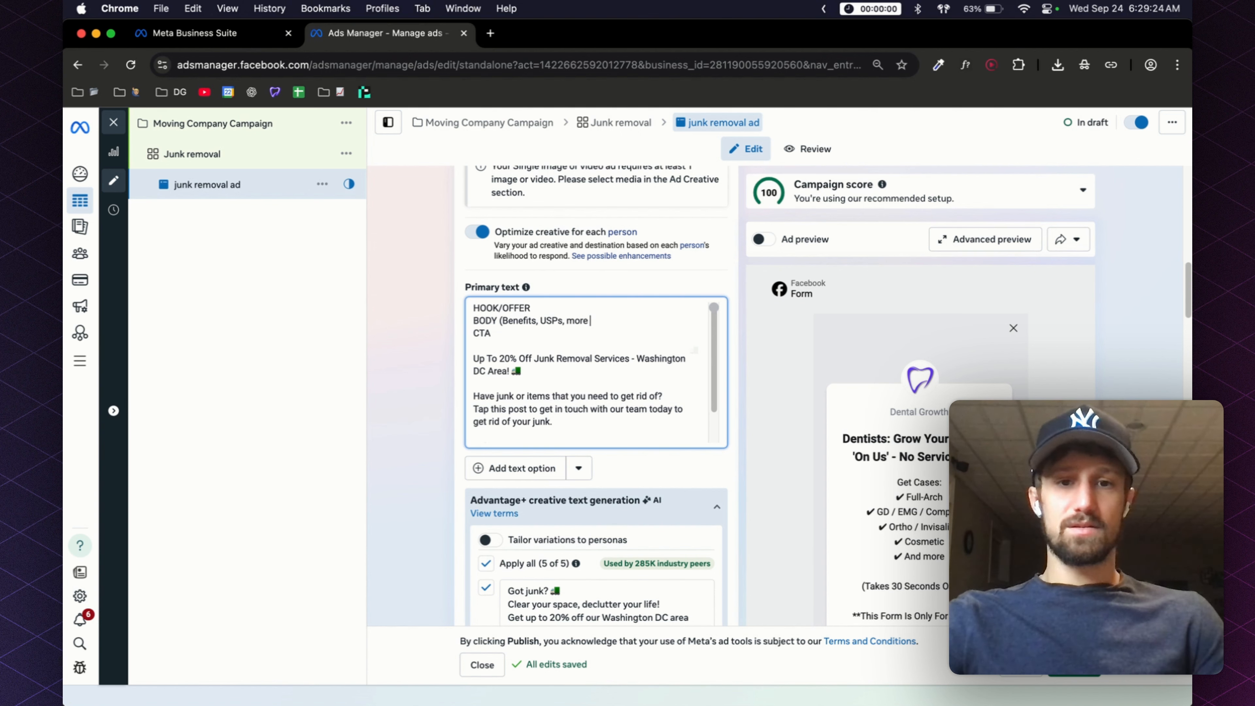
Complete the third benefit line as "- Serving the DC area for 20 years" and add another line beginning "- 000".
scroll(443, 360, "down", 4)
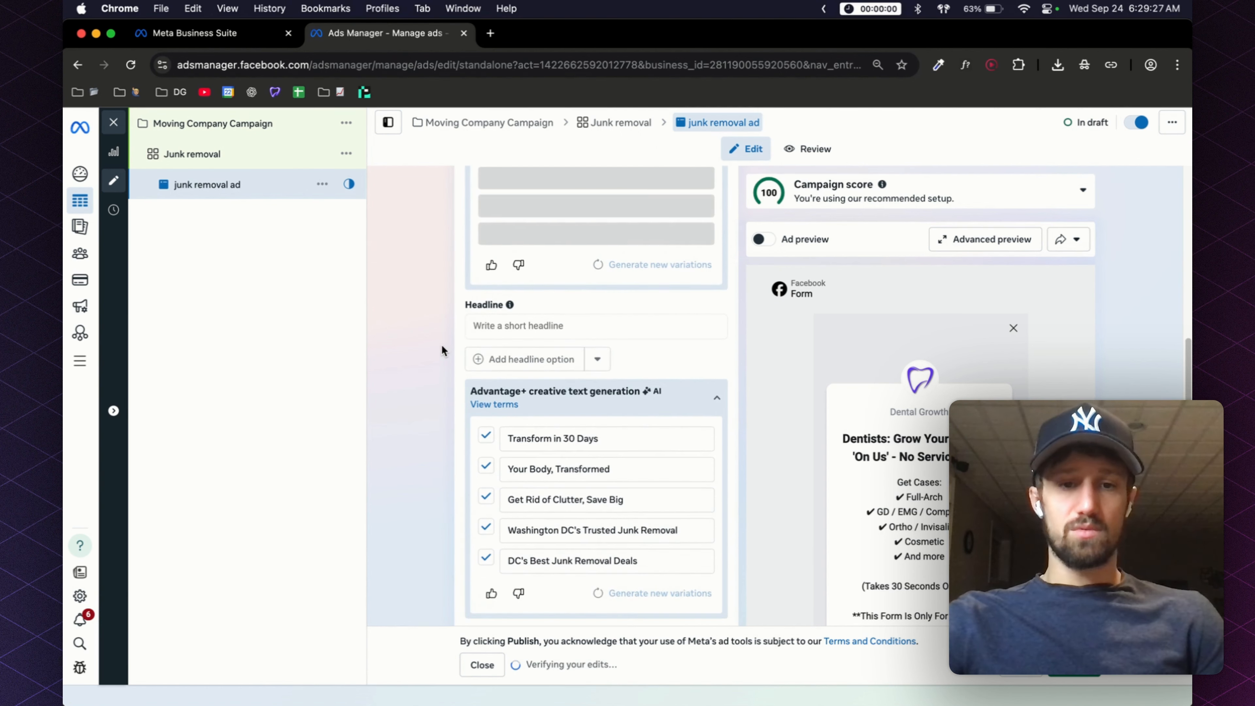
scroll(441, 350, "up", 5)
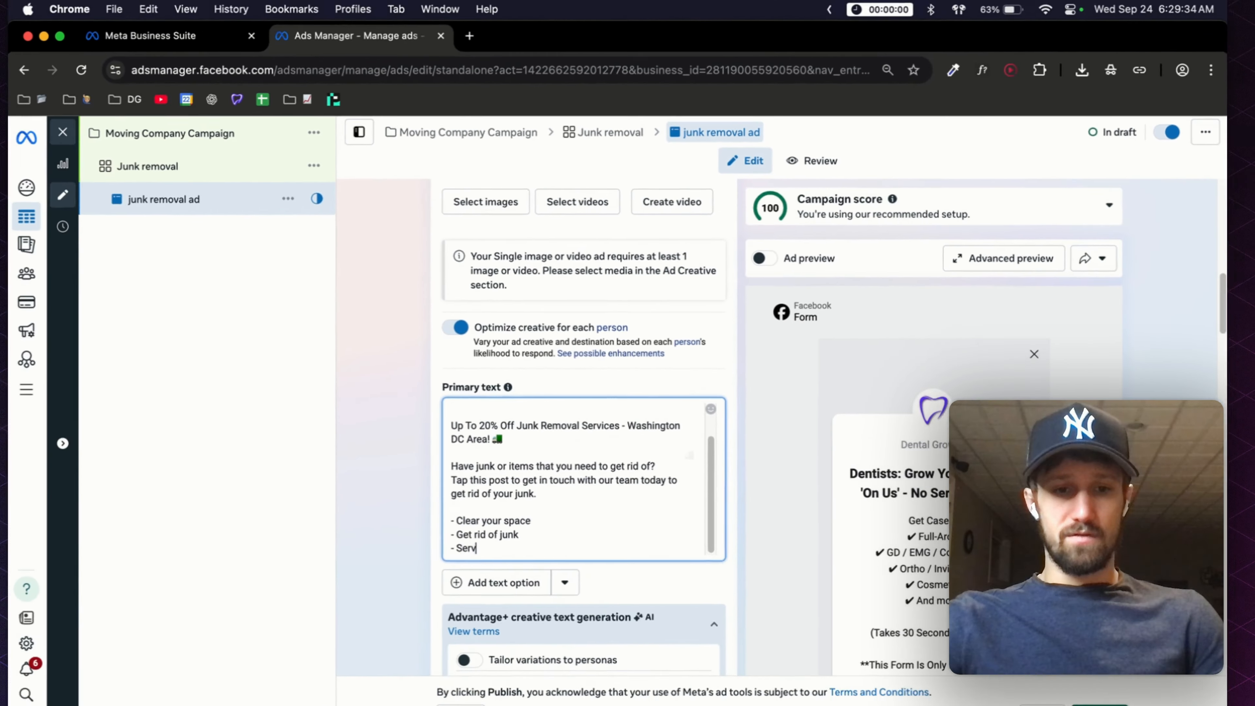
type("ing the DC area for")
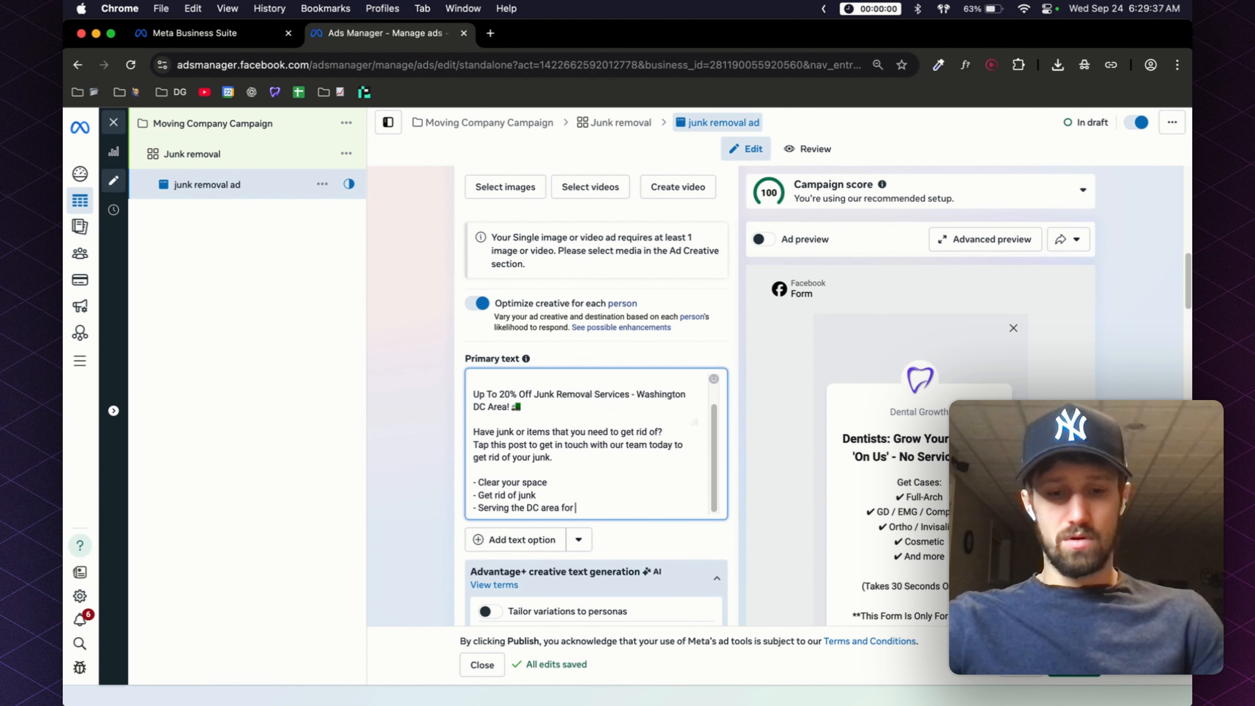
type(" 20 y")
type("ears")
key("Return")
type("- 000")
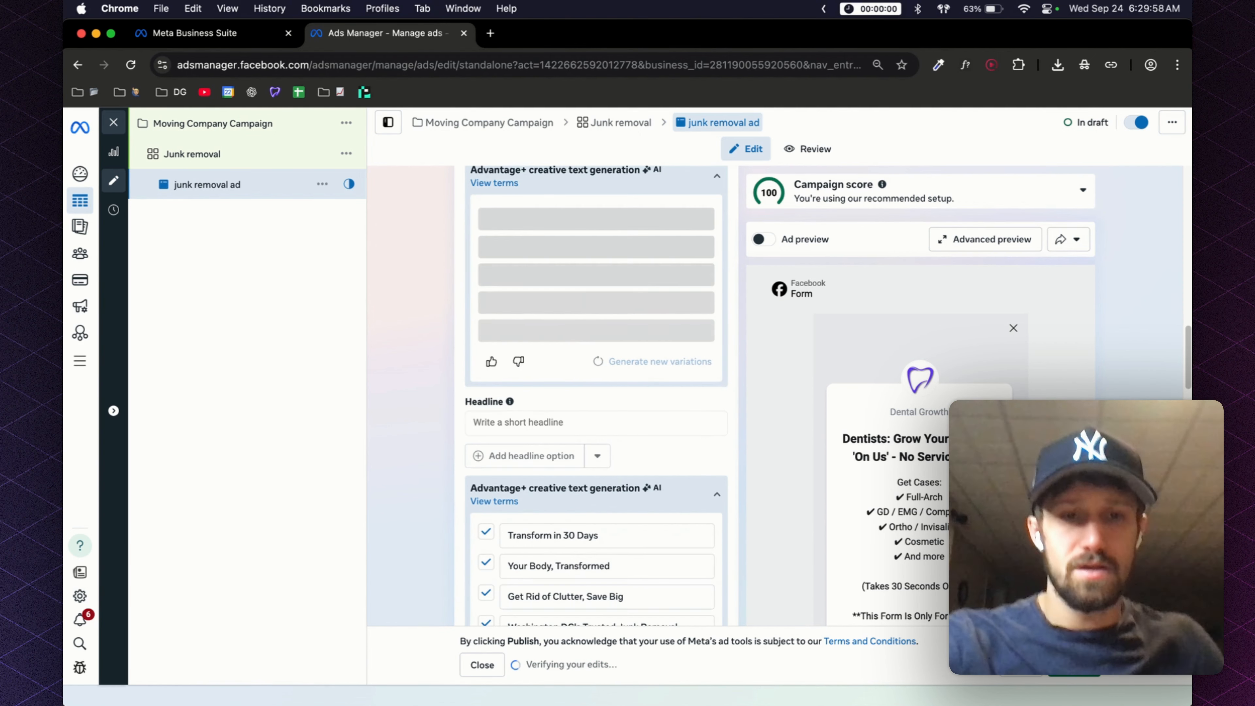
Add the benefit lines "- 24 hour job time" and "- We reply same day to inquiries" to the primary text.
type("24 ho")
type("ur job time")
key("Return")
type("- We rep")
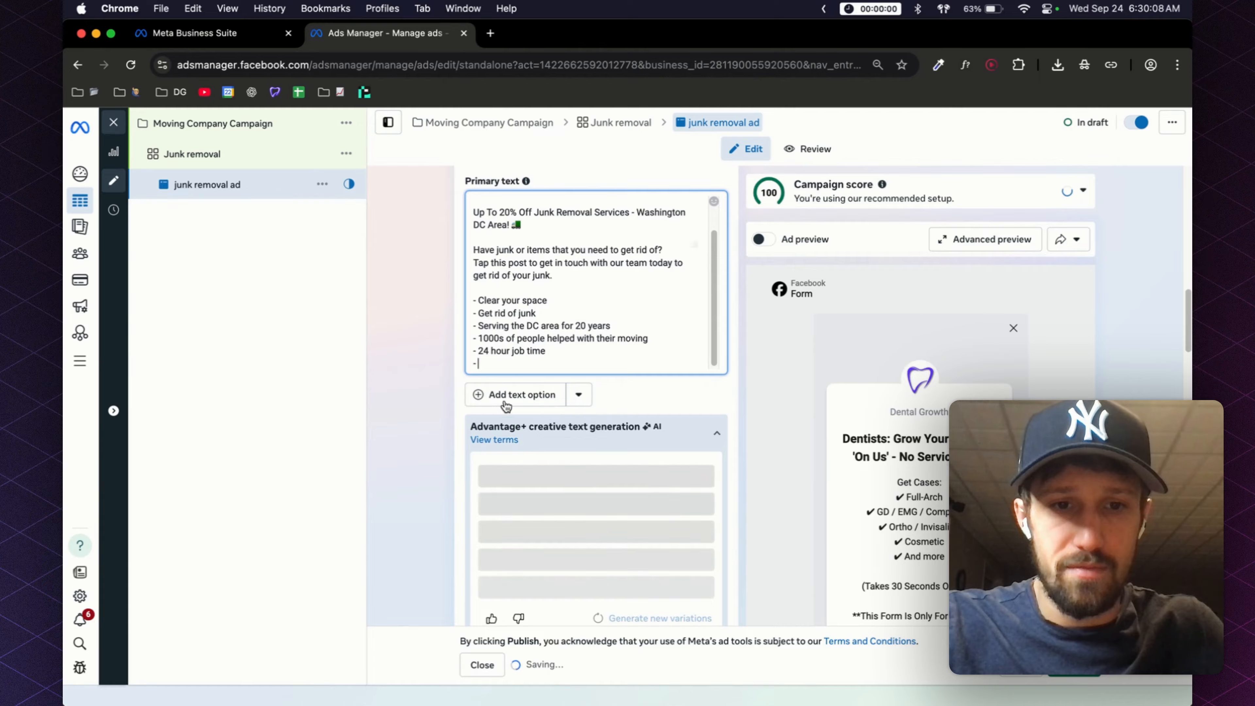
type("ly ")
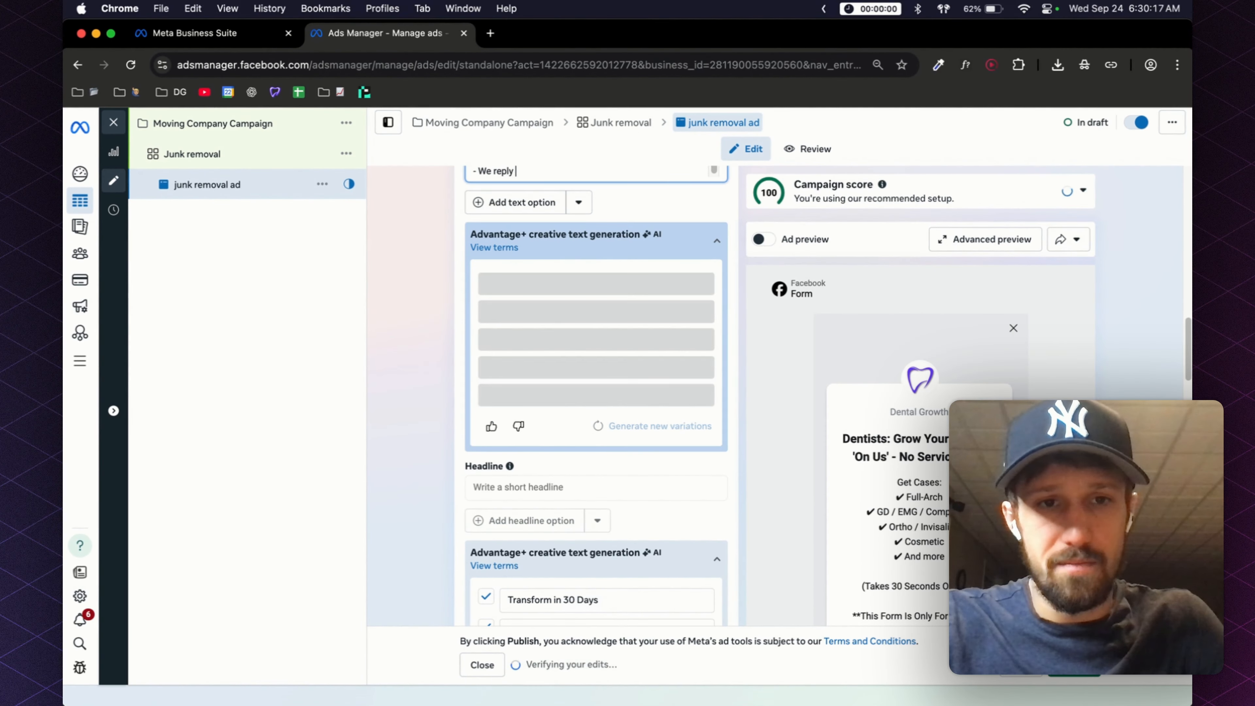
type("same day to inquiries")
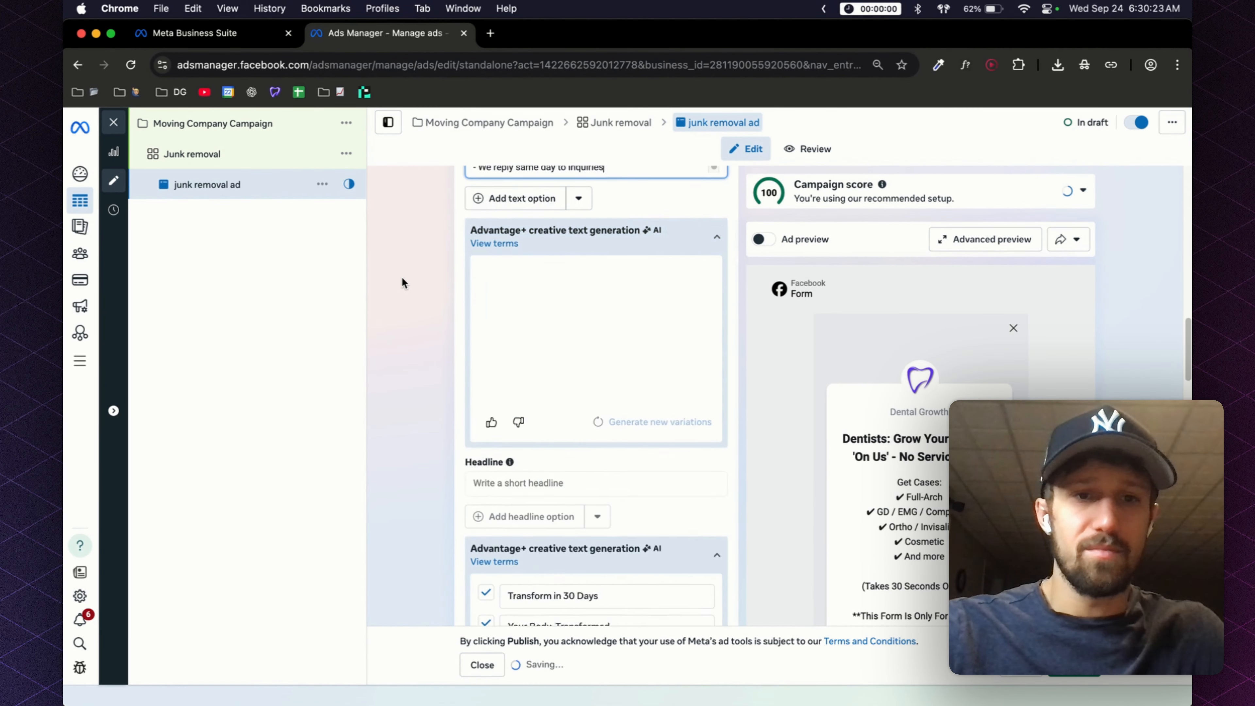
scroll(403, 278, "up", 4)
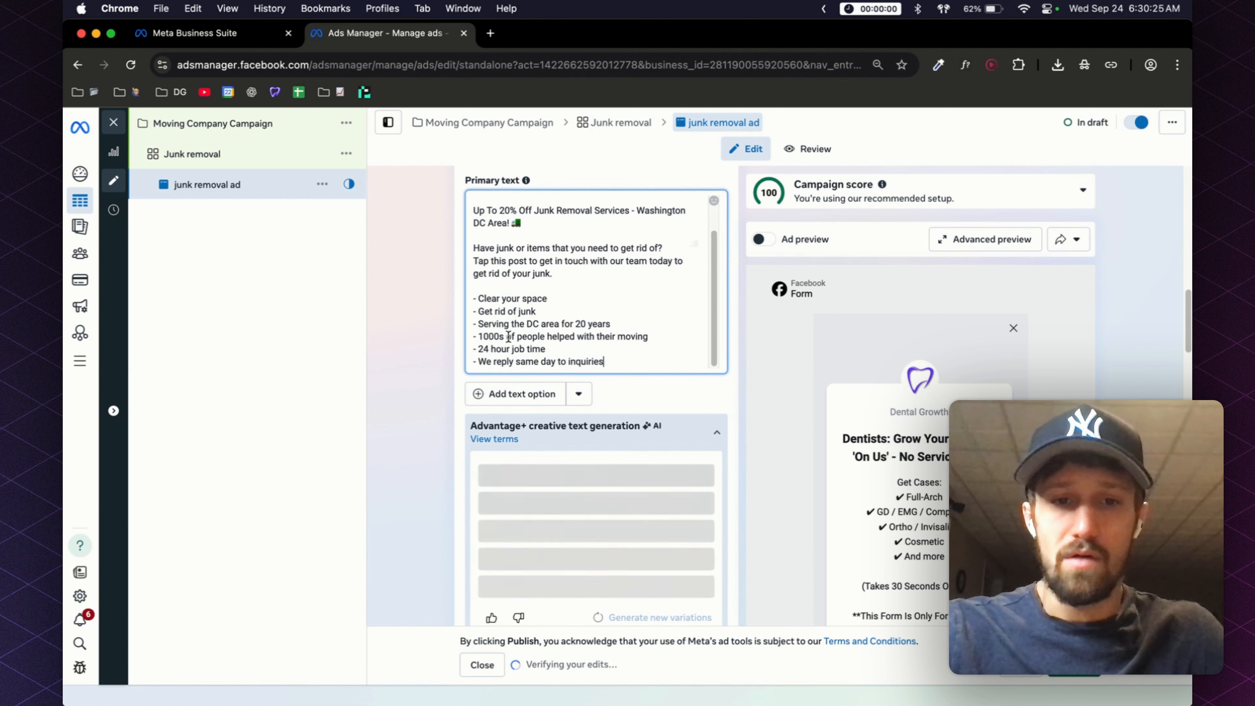
Close the primary text with "Tap this post to learn more today!" after a blank line below the benefits.
key("Return")
key("Return")
type("Tap this post to learn")
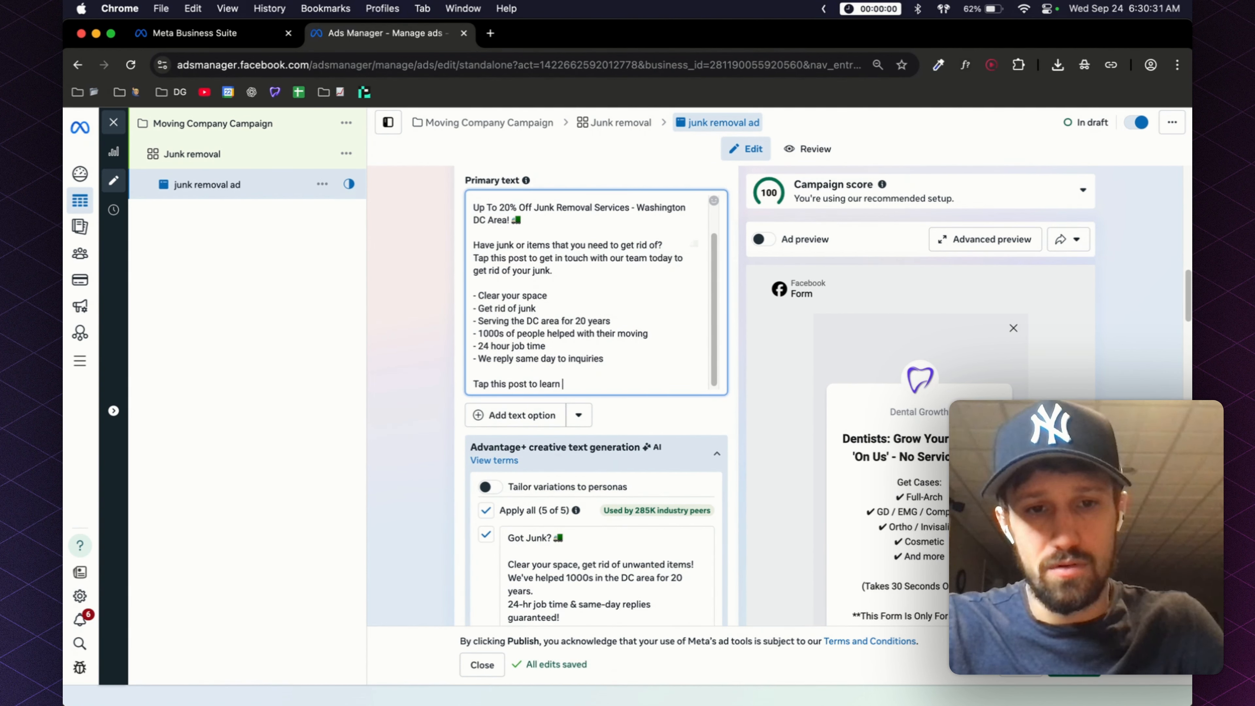
type(" more today!")
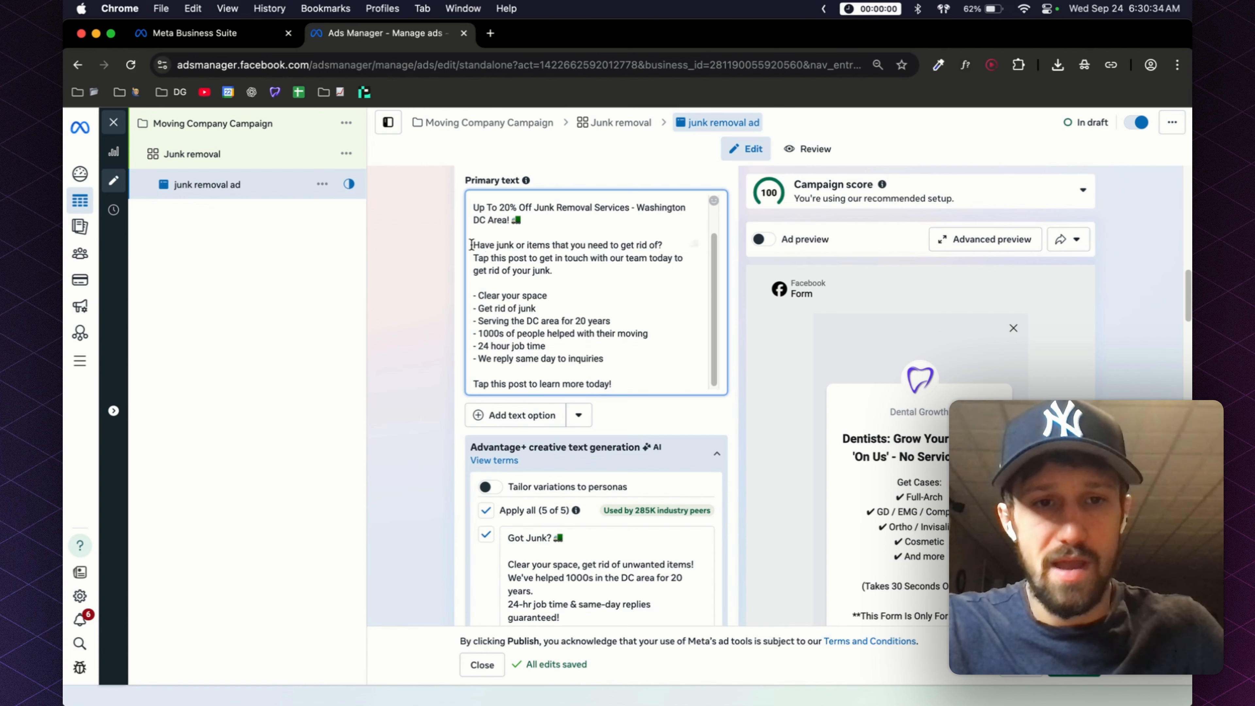
Add a second primary text option containing a copy of the first text, from "Up To 20% Off" through the closing line.
left_click_drag(473, 214, 613, 354)
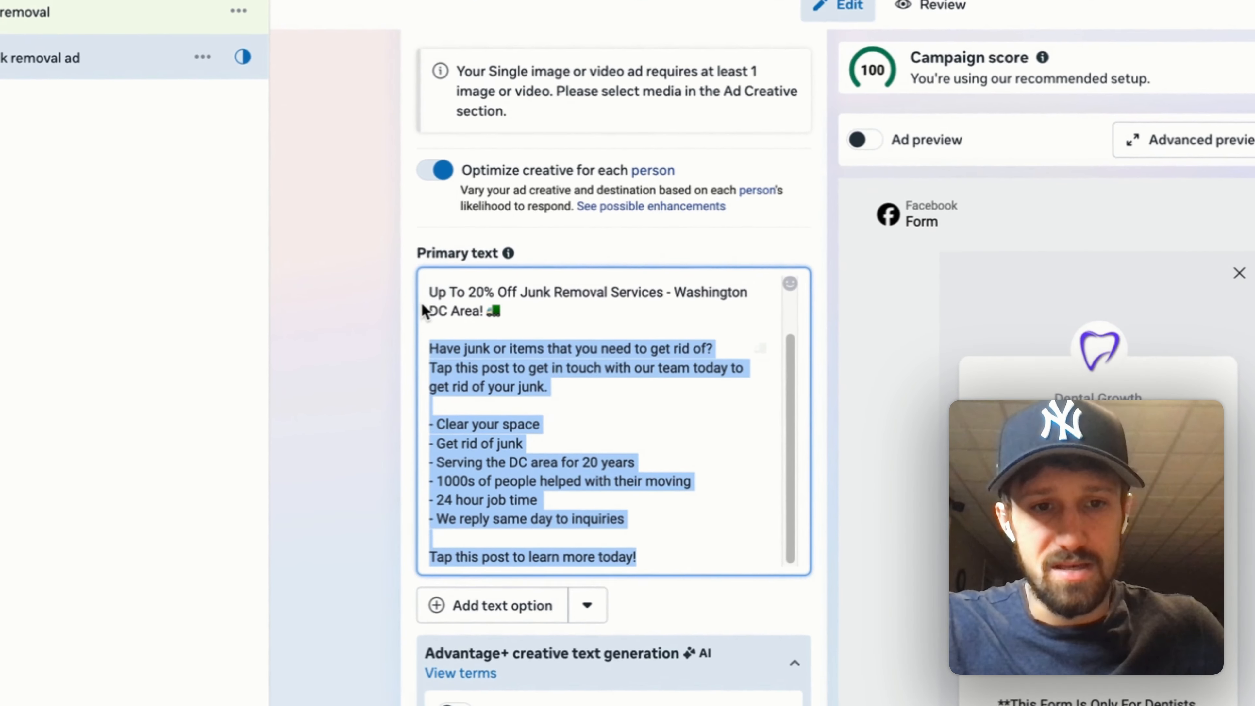
left_click(428, 300)
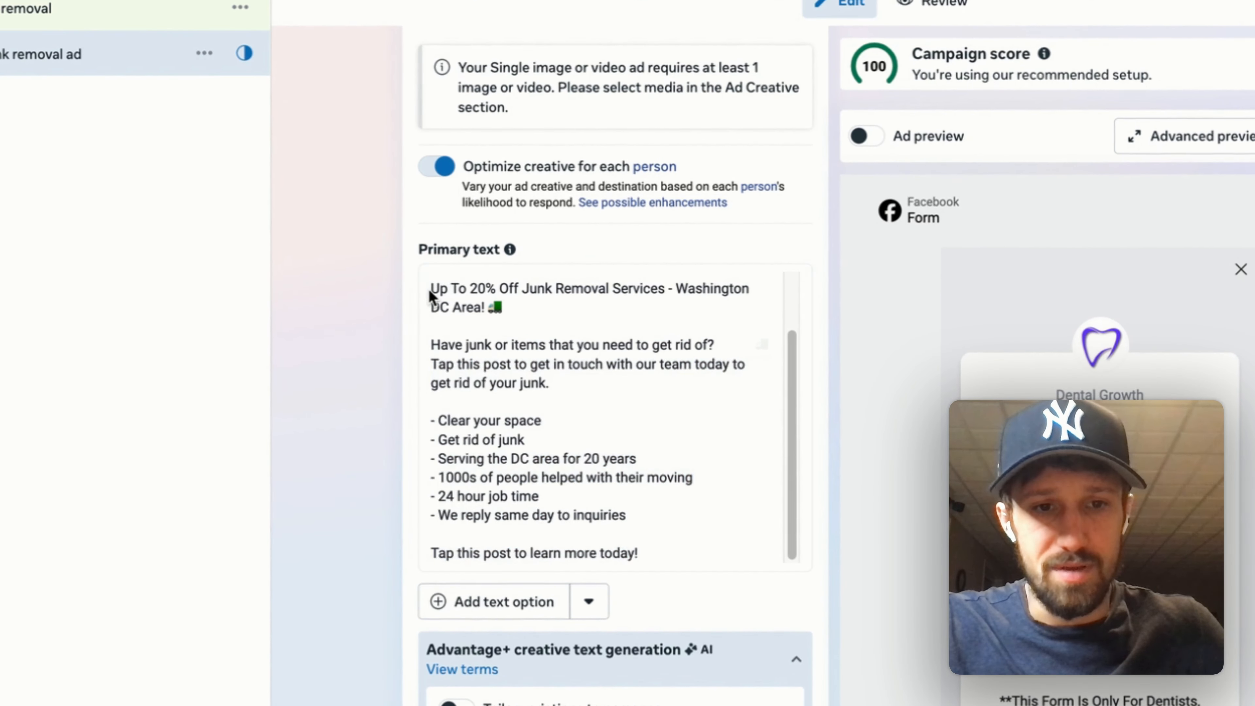
left_click_drag(432, 288, 702, 552)
key("ctrl+c")
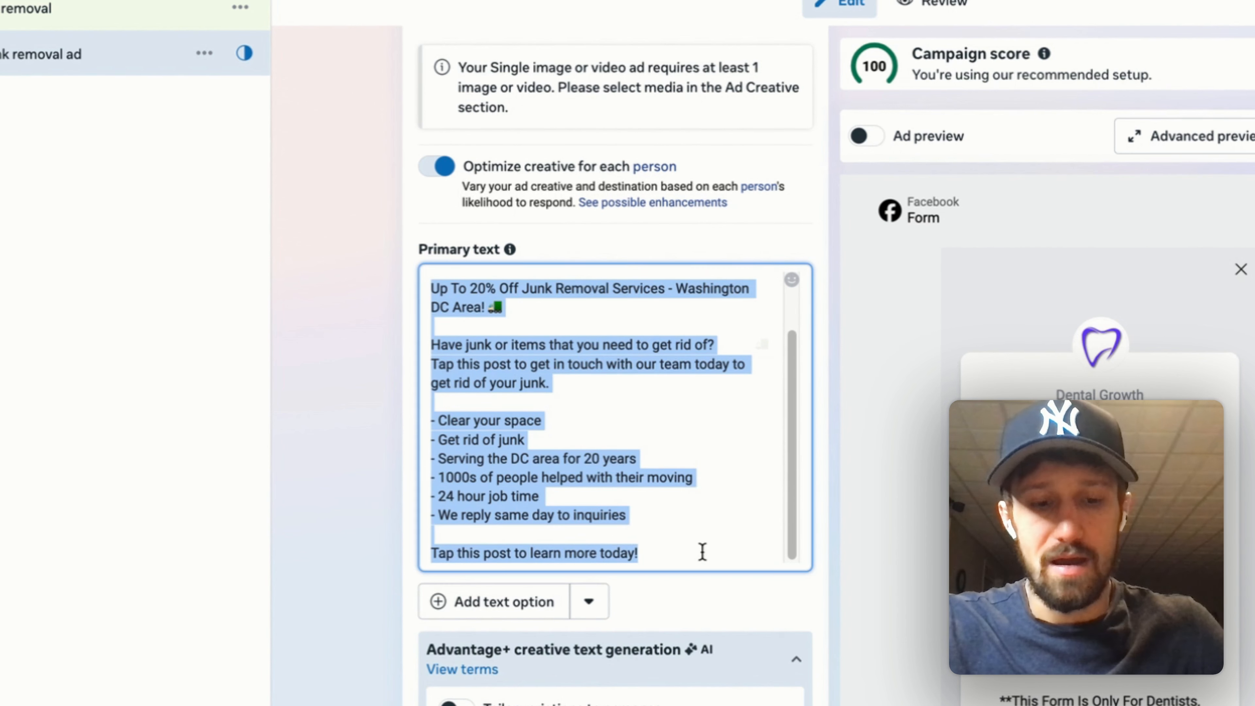
left_click(479, 609)
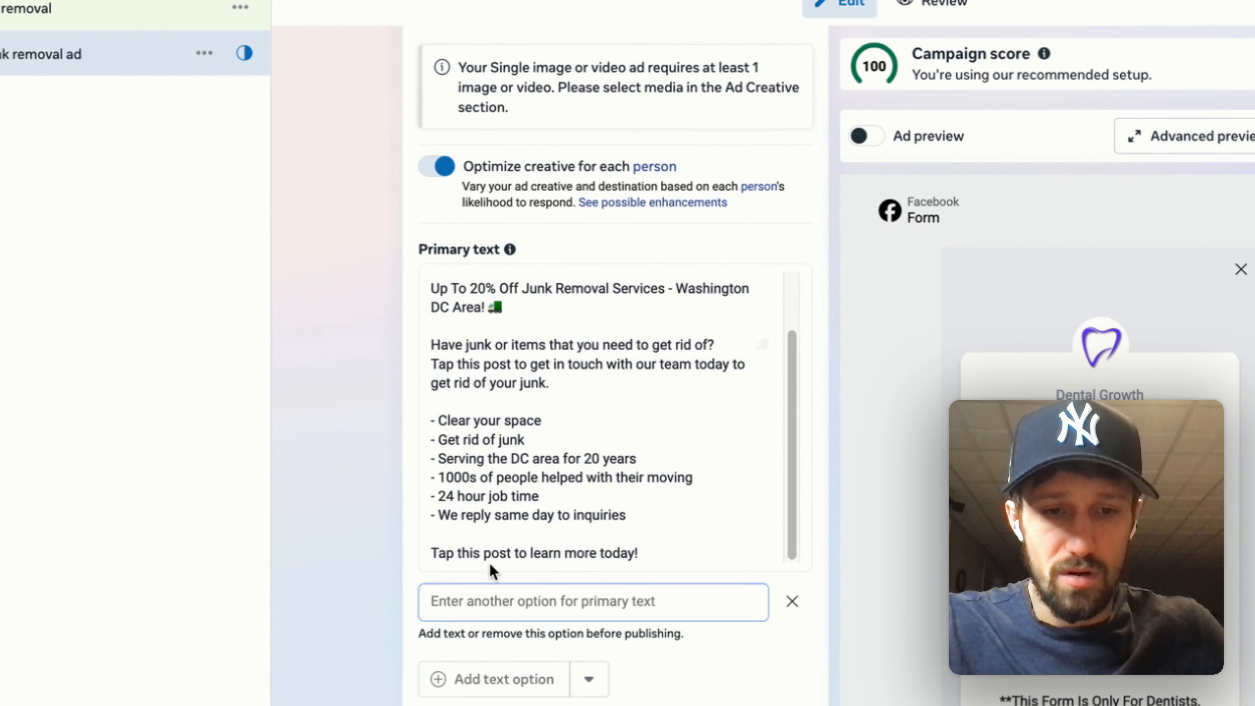
key("ctrl+v")
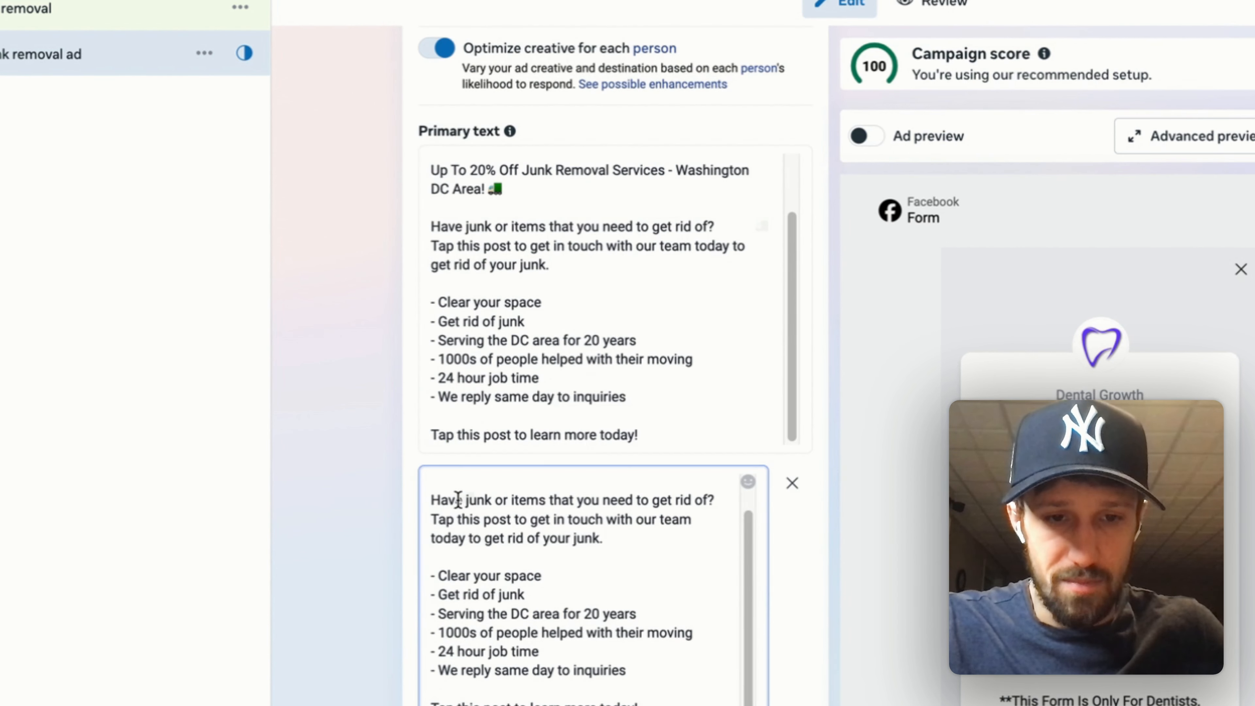
Replace the second option's opening line with "(Washington DC Area!) Need Help Moving Items? 🚚 – Junk Removal Services Near You!".
scroll(458, 499, "up", 2)
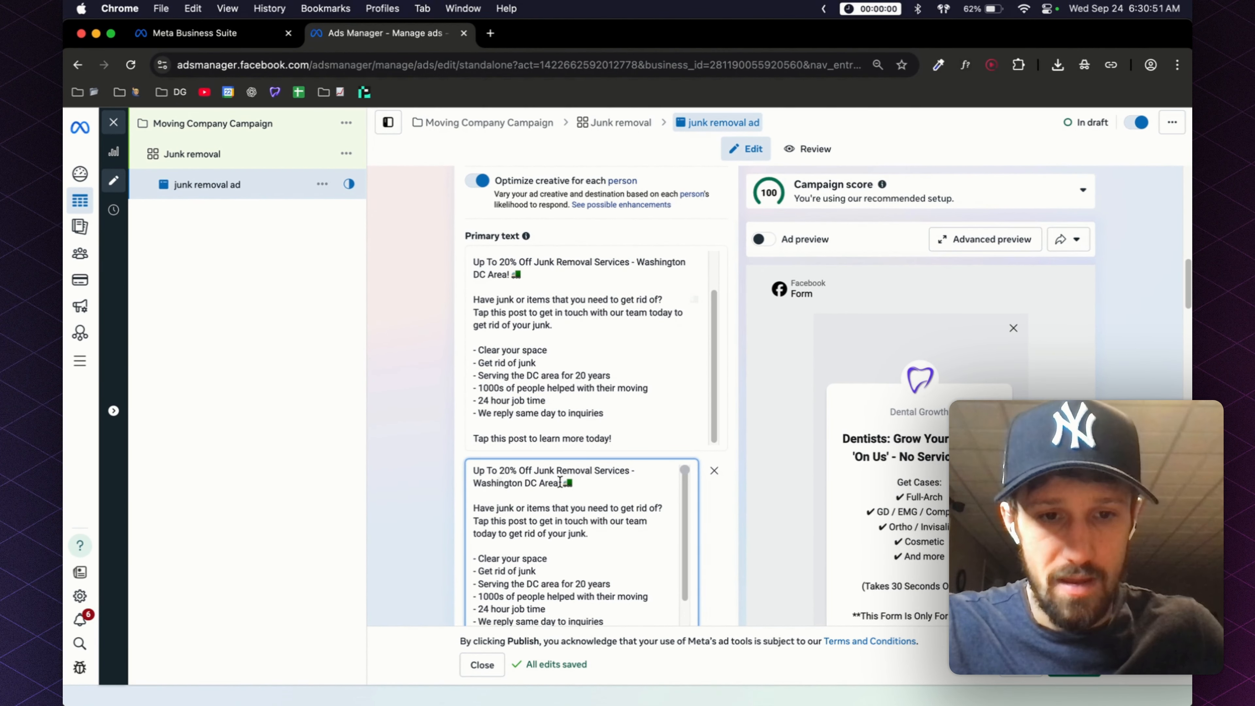
left_click_drag(560, 482, 491, 459)
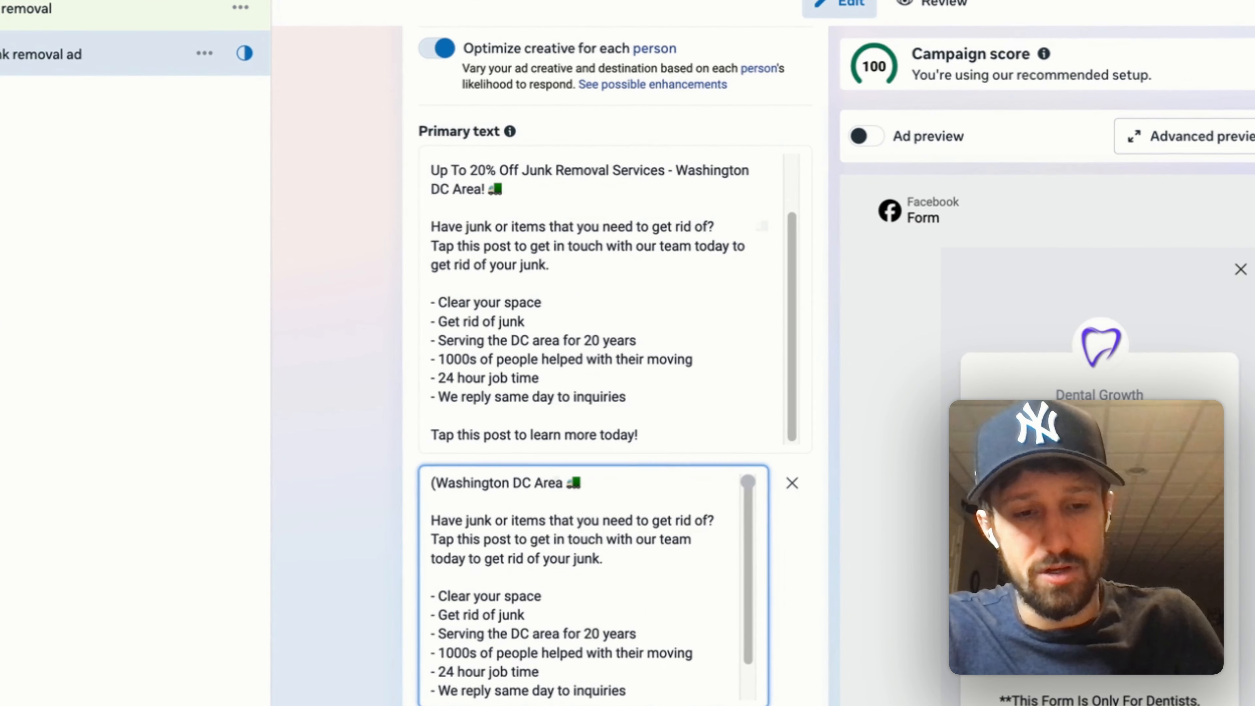
type("!)")
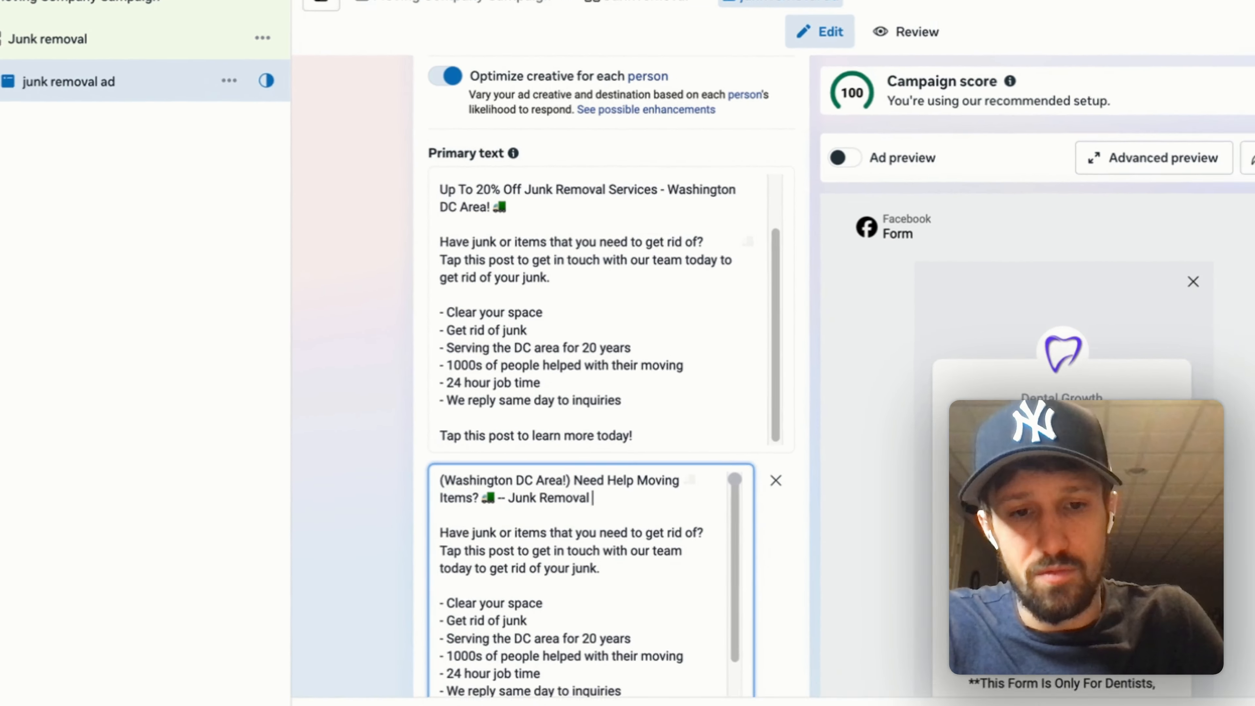
type("Services Near You!")
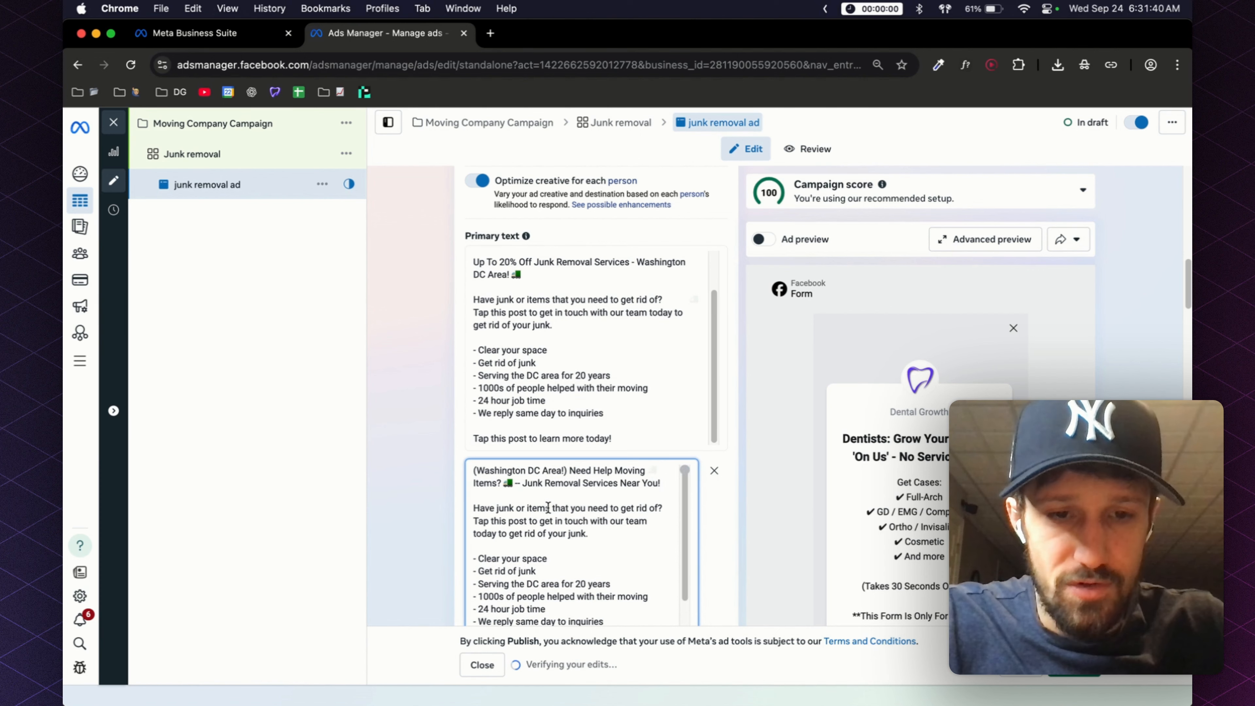
Add a third primary text option containing a copy of the second option's full text.
left_click_drag(635, 688, 420, 491)
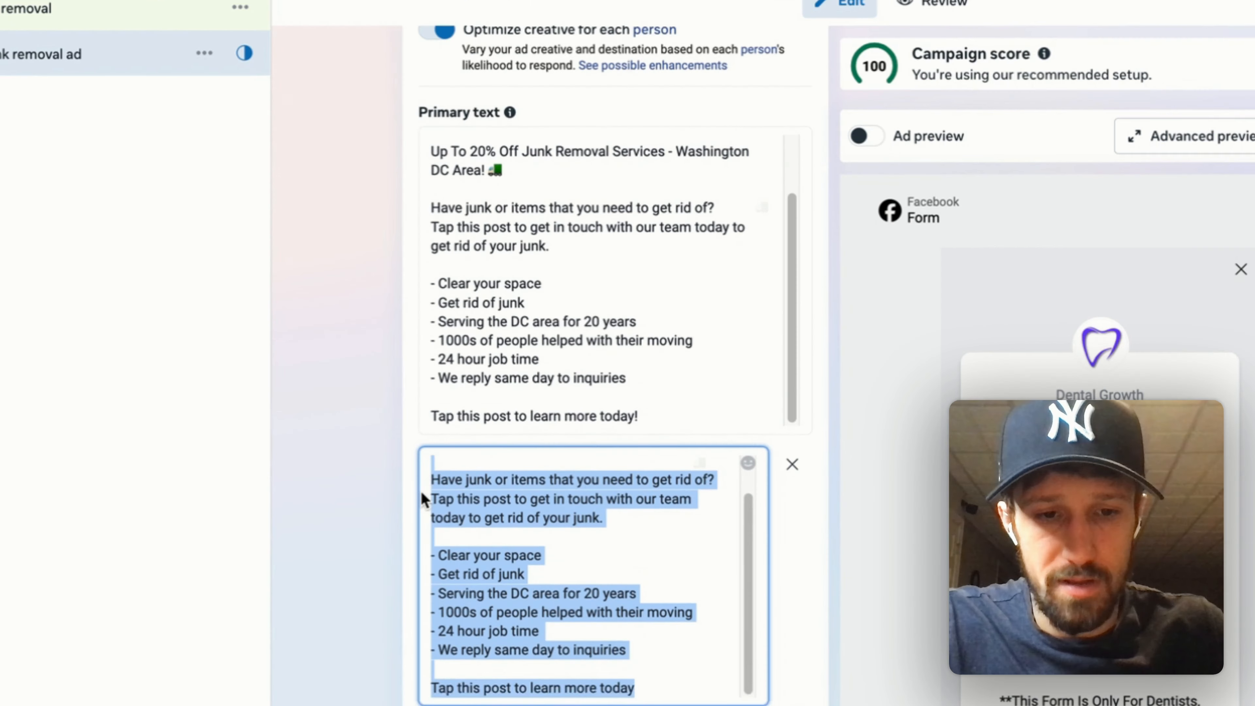
scroll(420, 495, "down", 5)
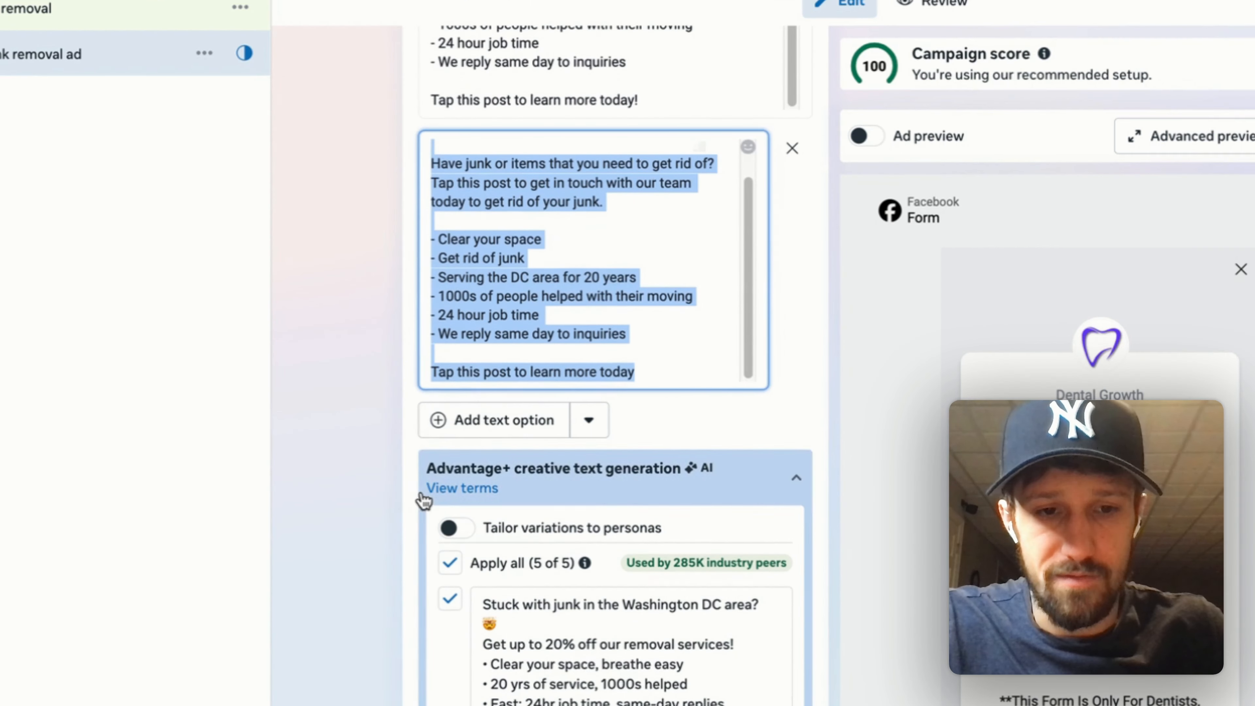
left_click(474, 428)
left_click(489, 411)
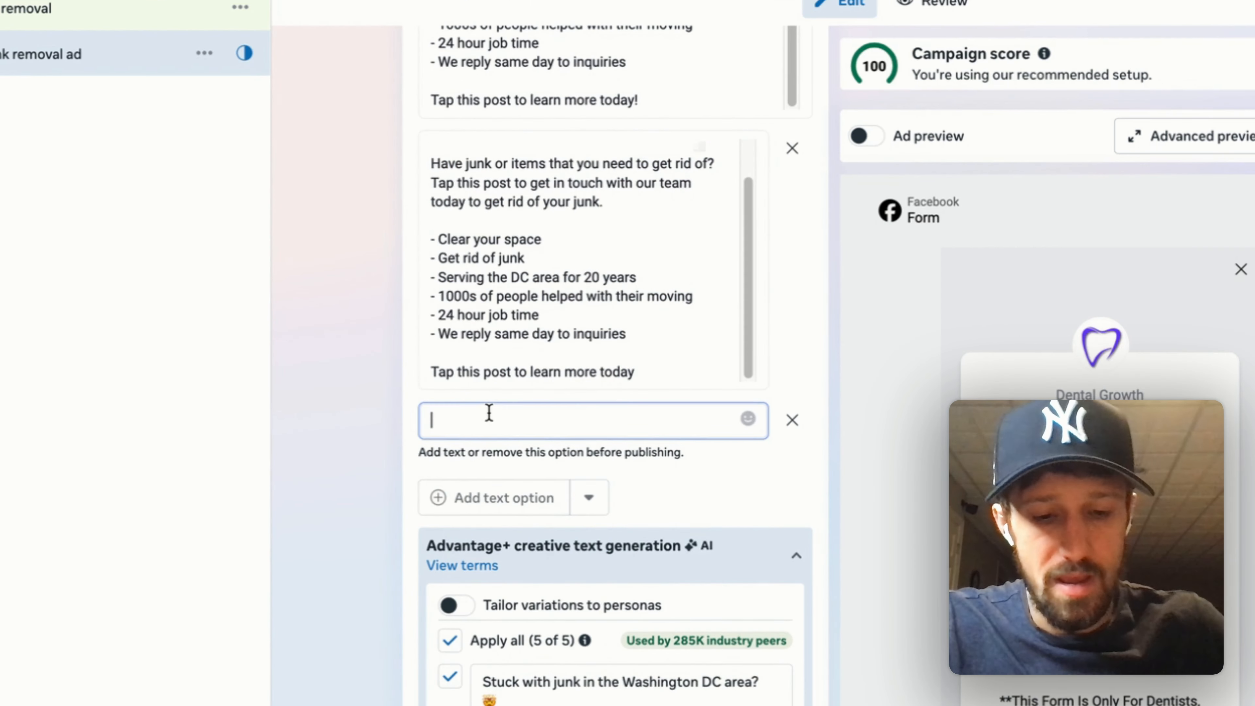
type("(Washington DC Area!) Need Help Moving Items? 🚚 – Junk Removal Services Near You!  Have junk or items that you need to get rid of? Tap this post to get in touch with our team today to get rid of your junk.  - Clear your space - Get rid of junk - Serving the DC area for 20 years - 1000s of people helped with their moving - 24 hour job time - We reply same day to inquiries  Tap this post to learn more today")
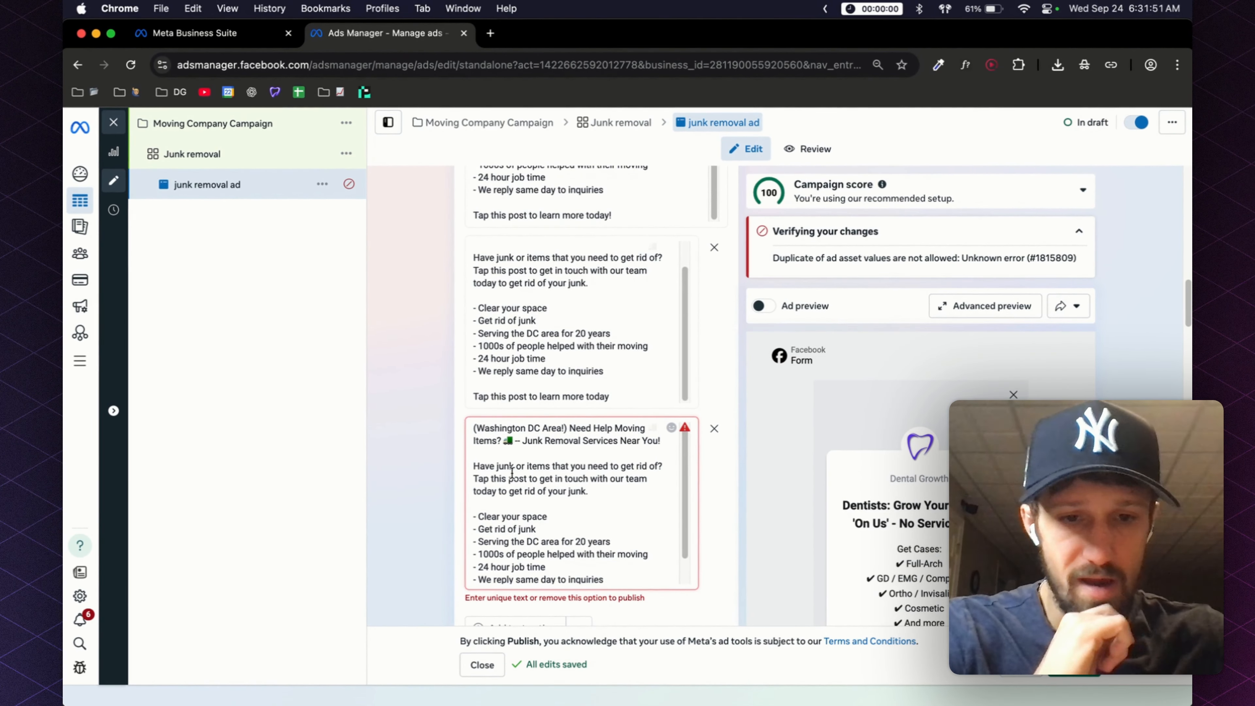
Reword the third text option's opening line and add the headlines "Affordable Junk Removal Services - Washington DC 🚛" and "Washington DC Junk Removal Services 🚛".
scroll(546, 498, "up", 10)
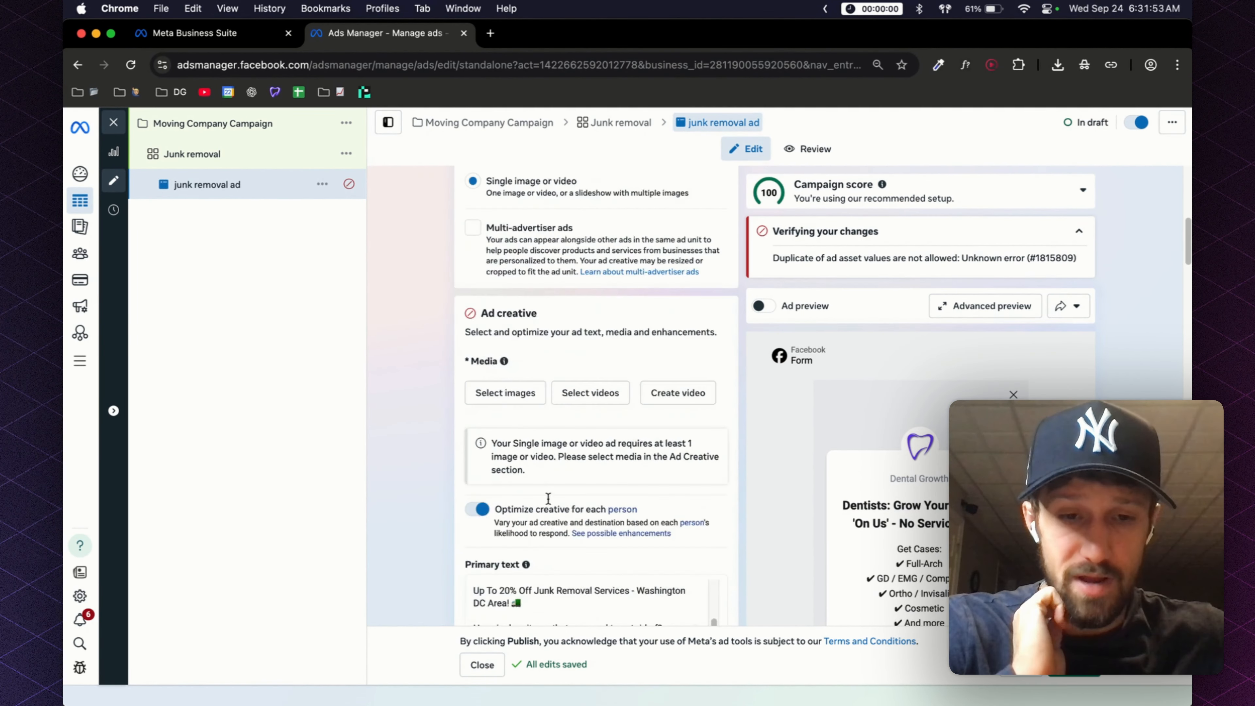
scroll(548, 499, "down", 10)
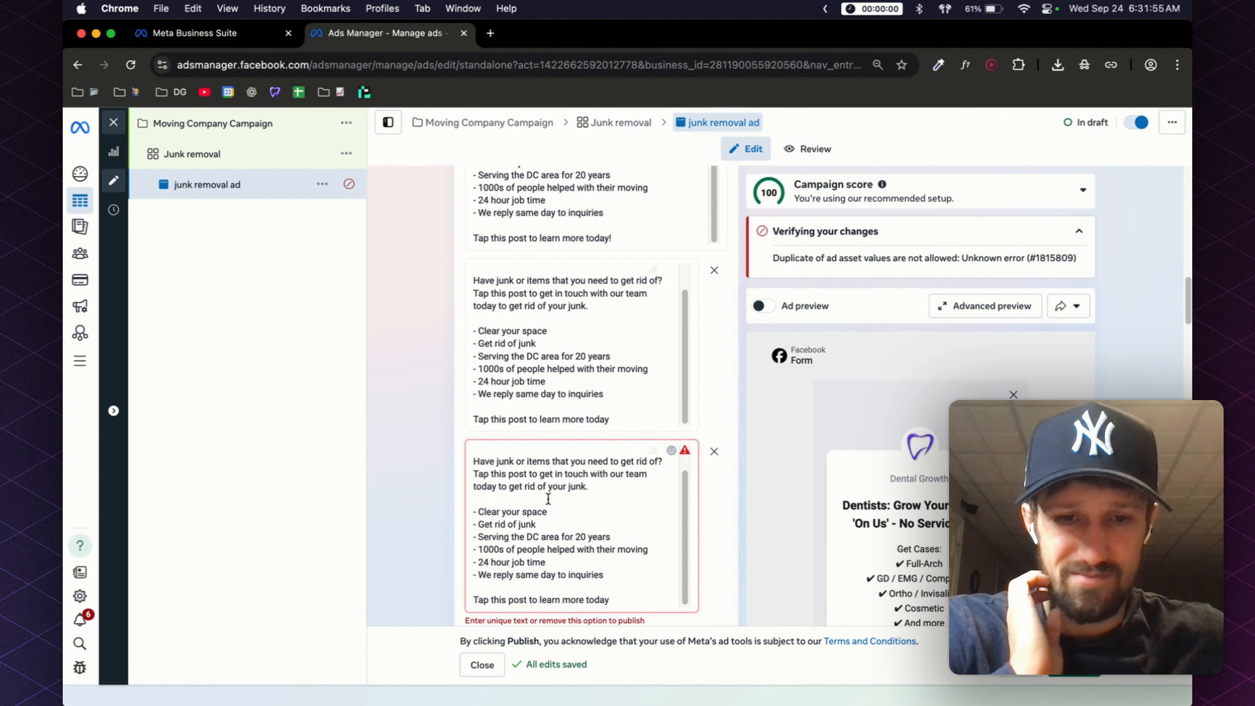
scroll(548, 498, "up", 1)
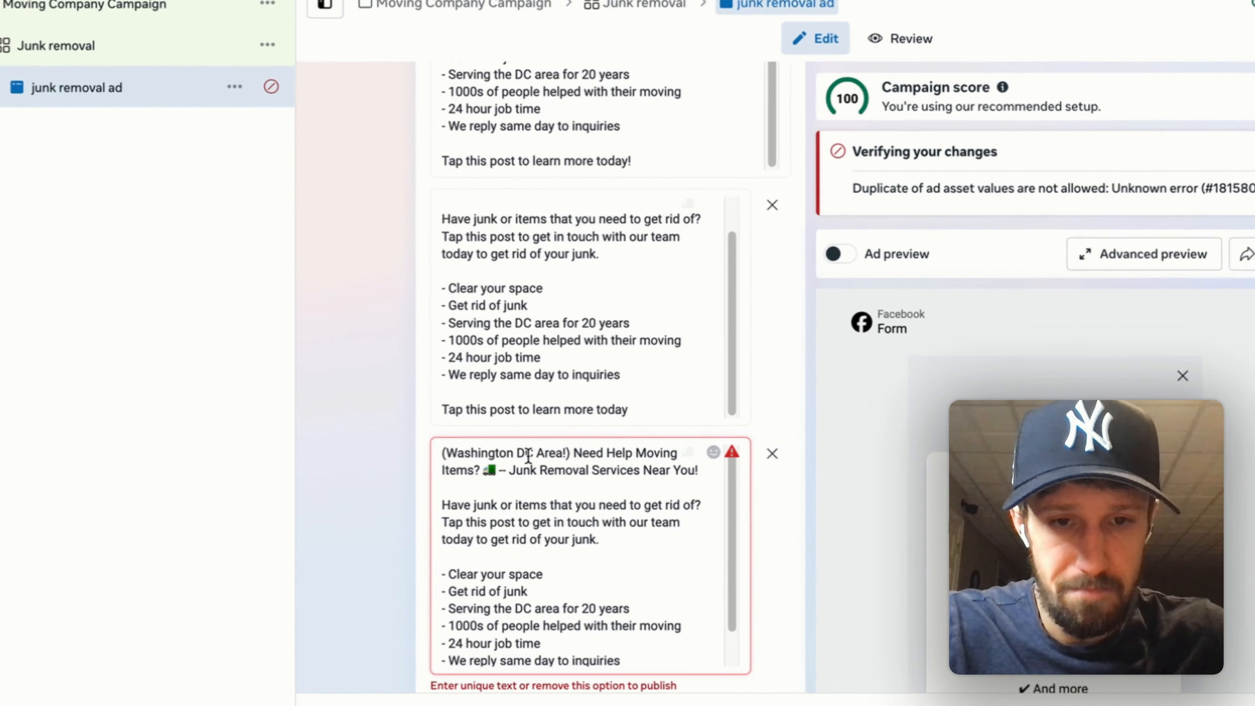
triple_click(514, 455)
type("Affordable Junk Removal Services - Washington DC 🚛")
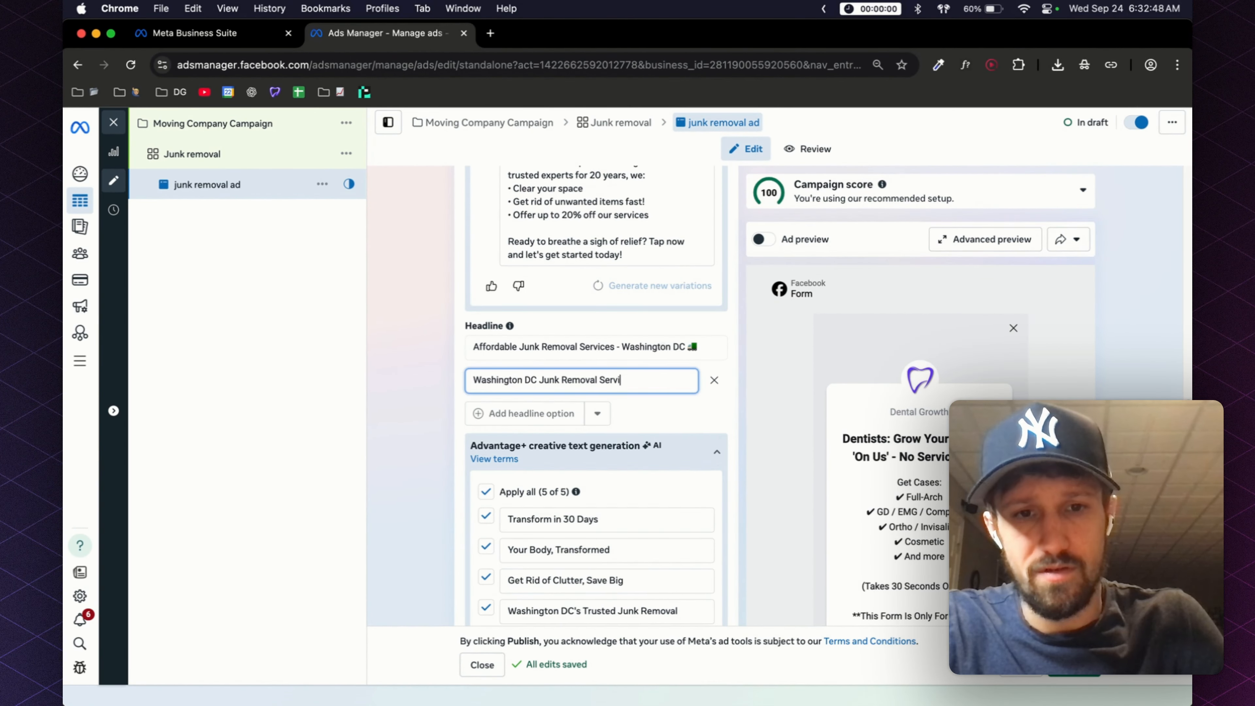
type("ces 🚛")
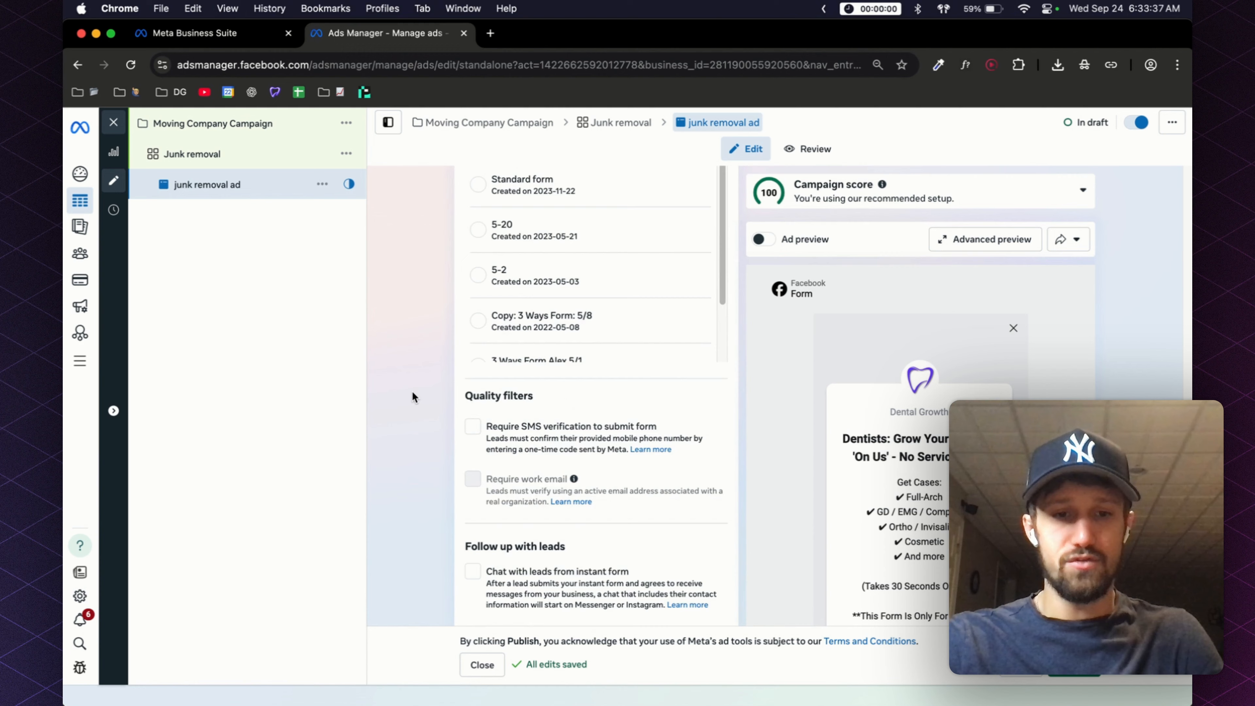
Create a new instant form for the junk removal ad and open its form name for editing.
scroll(412, 396, "down", 5)
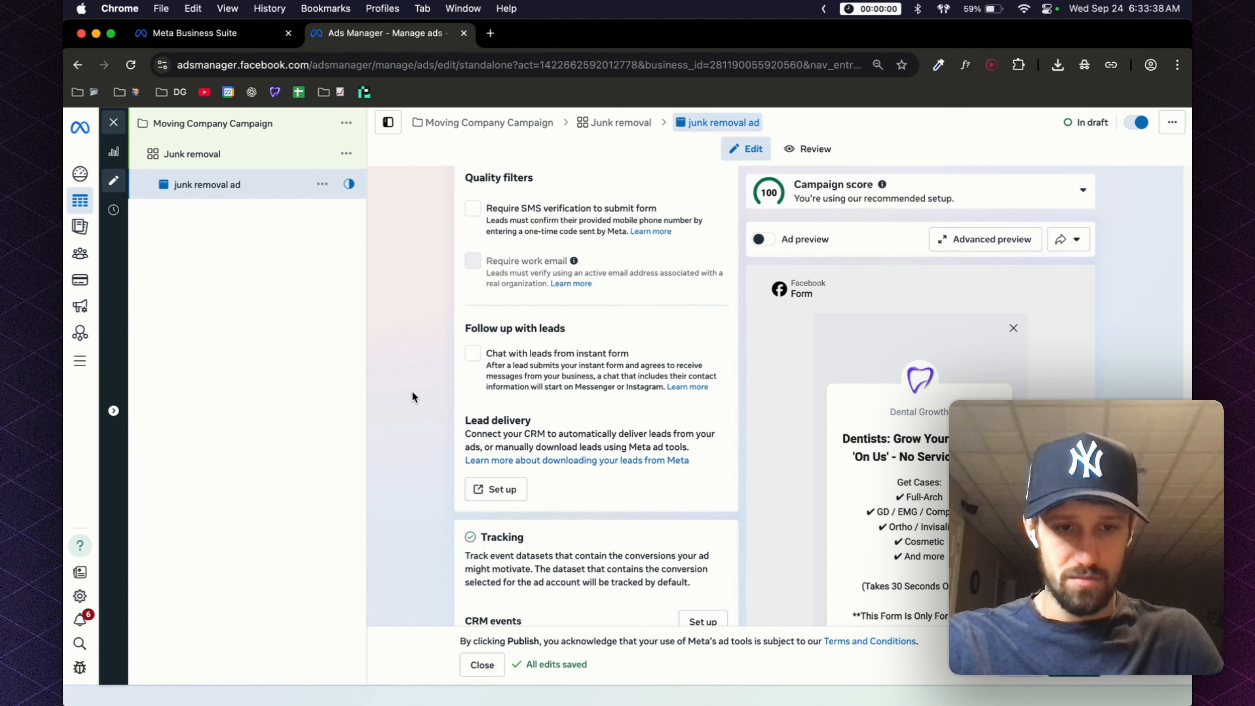
scroll(412, 395, "down", 5)
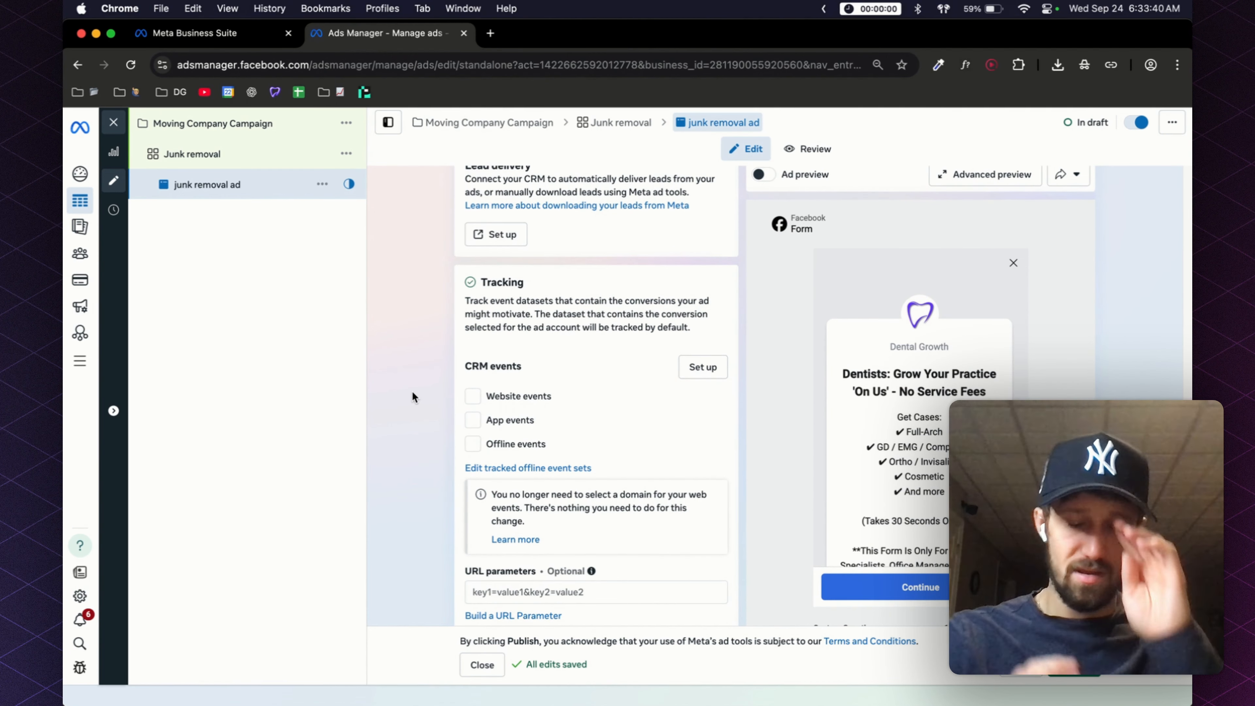
scroll(413, 392, "down", 1)
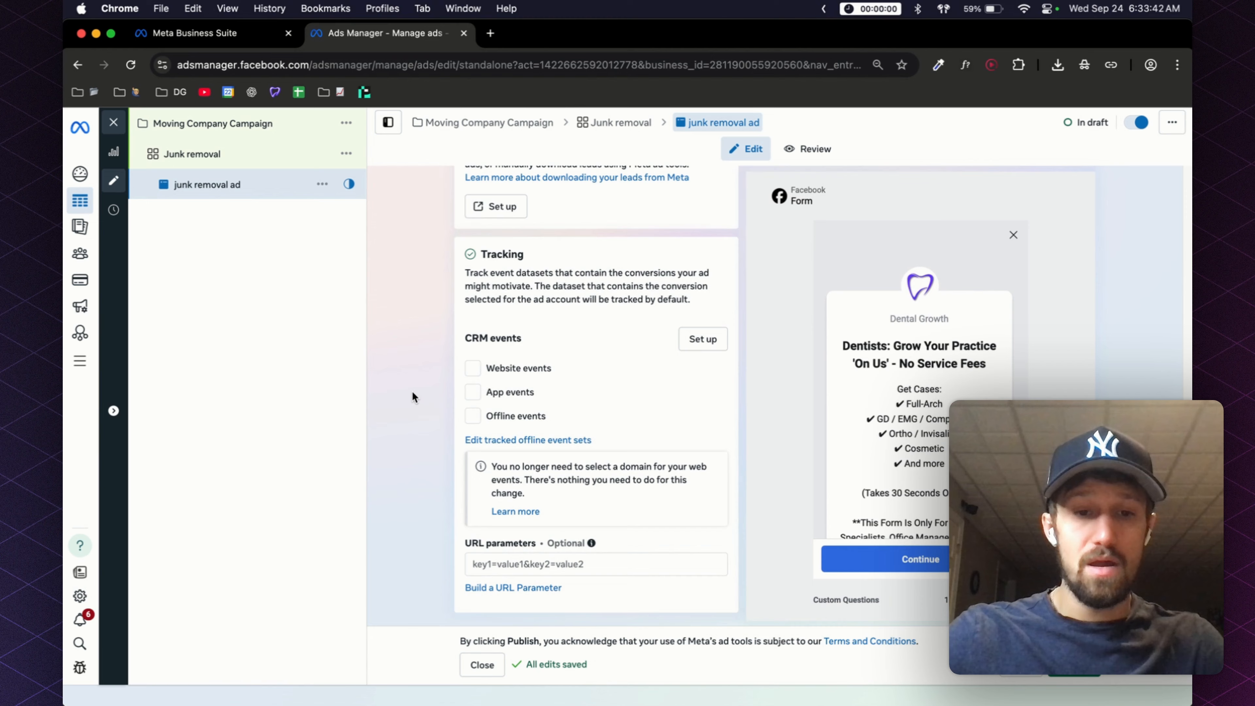
scroll(411, 391, "up", 10)
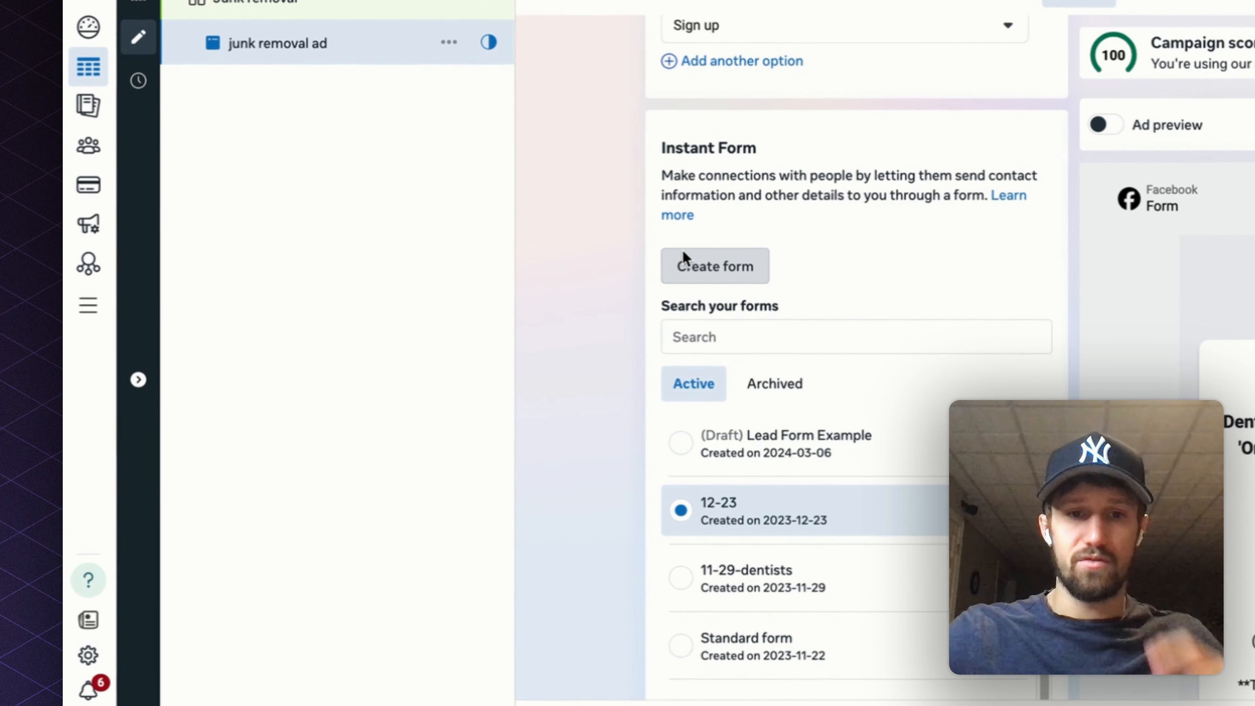
left_click(684, 253)
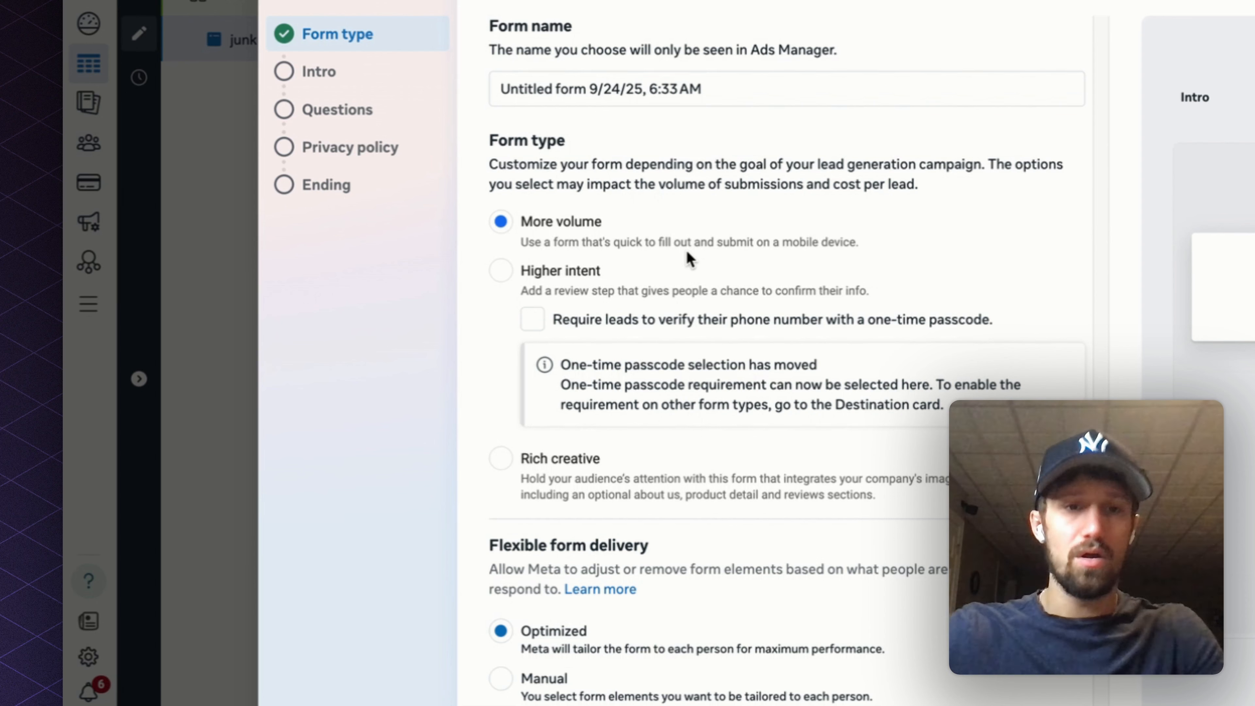
left_click(641, 82)
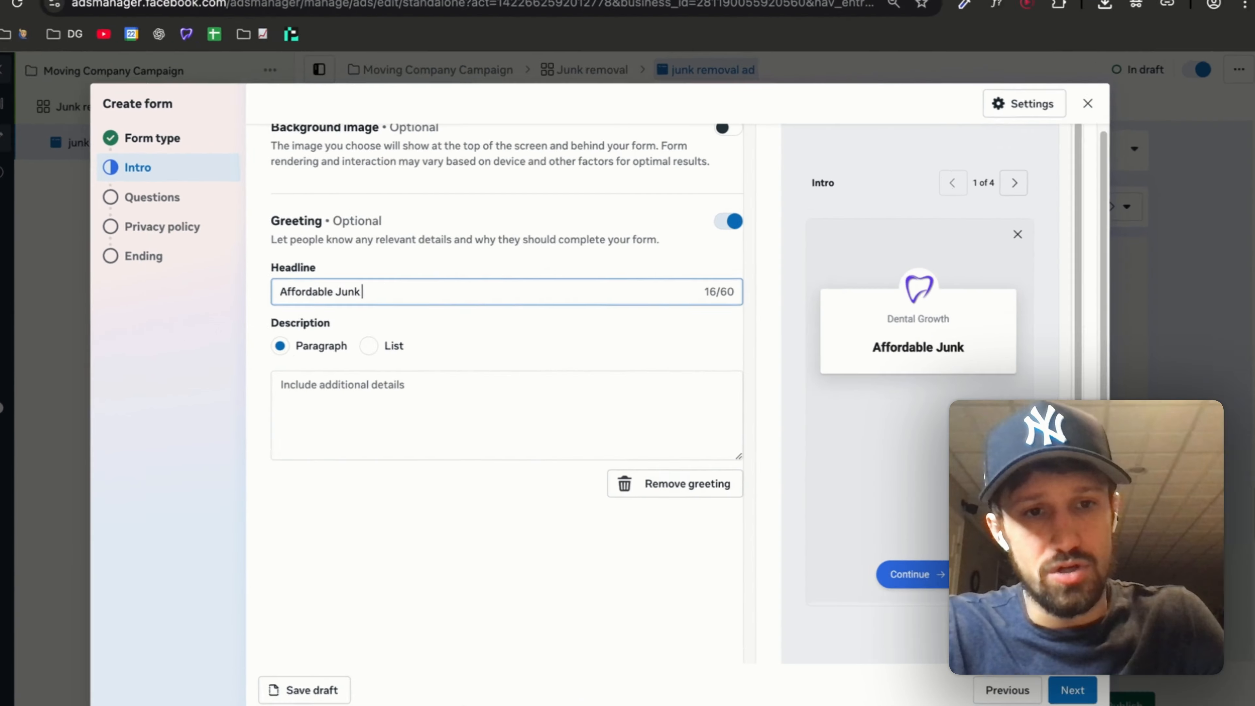
Set the greeting headline to "Affordable Junk Removal Services - Washington DC" and start the description with the bullet "- Same-day service".
type("Removal Services - Washington DC")
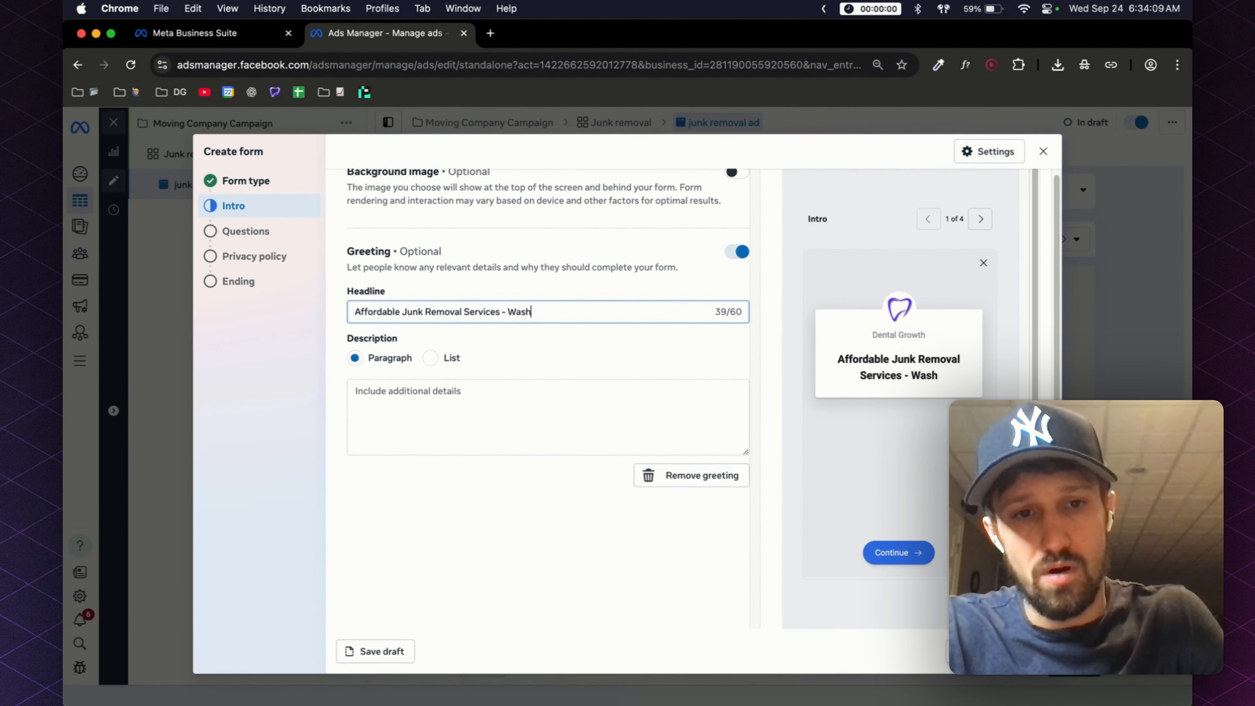
left_click(448, 427)
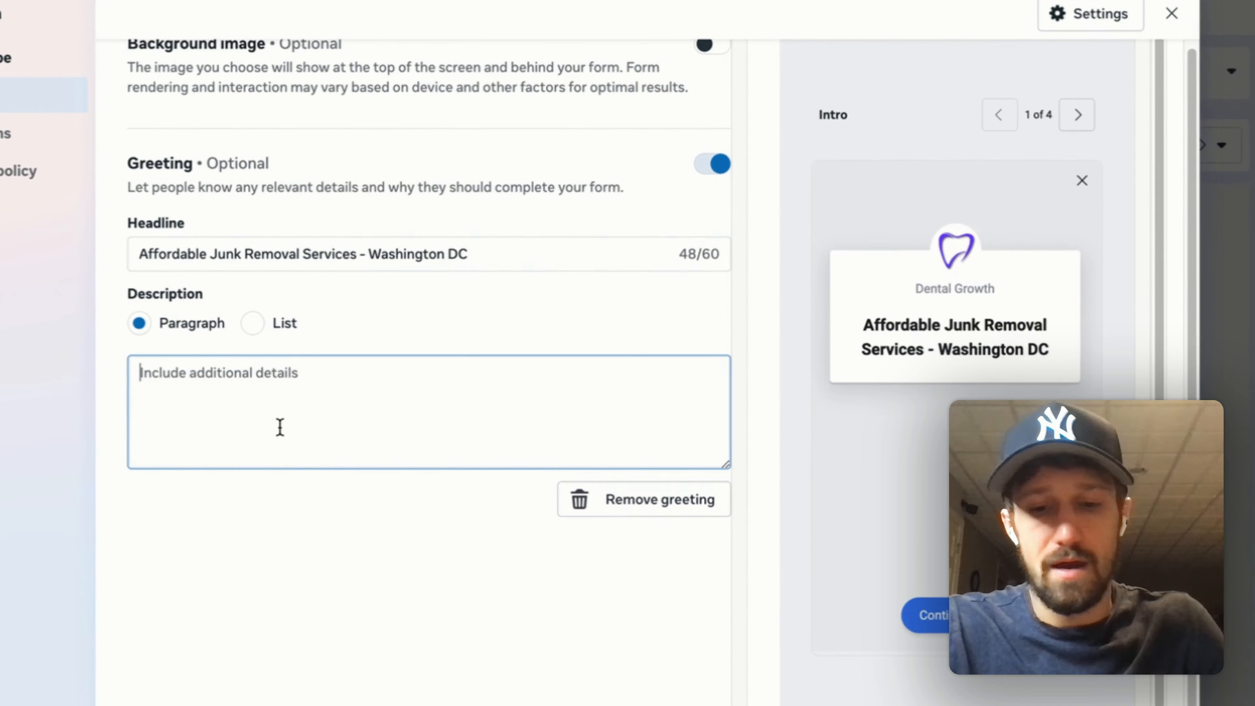
type("-")
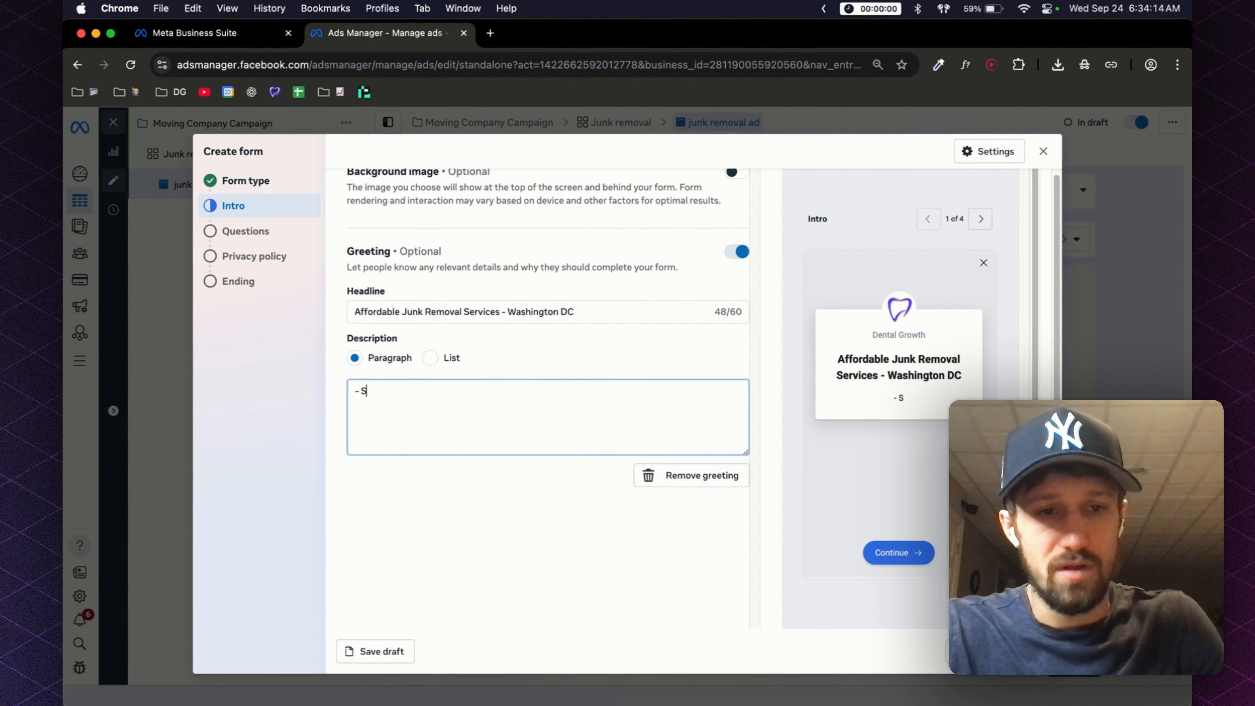
type(" Same-day service ")
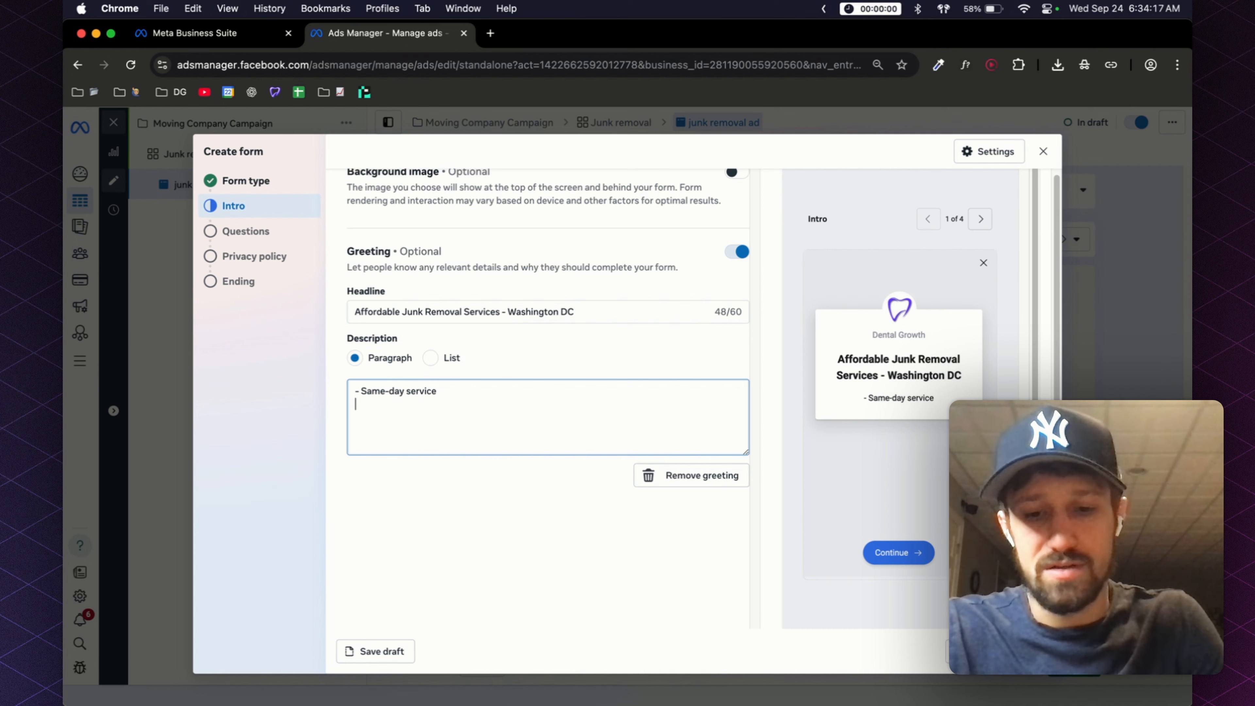
type("-")
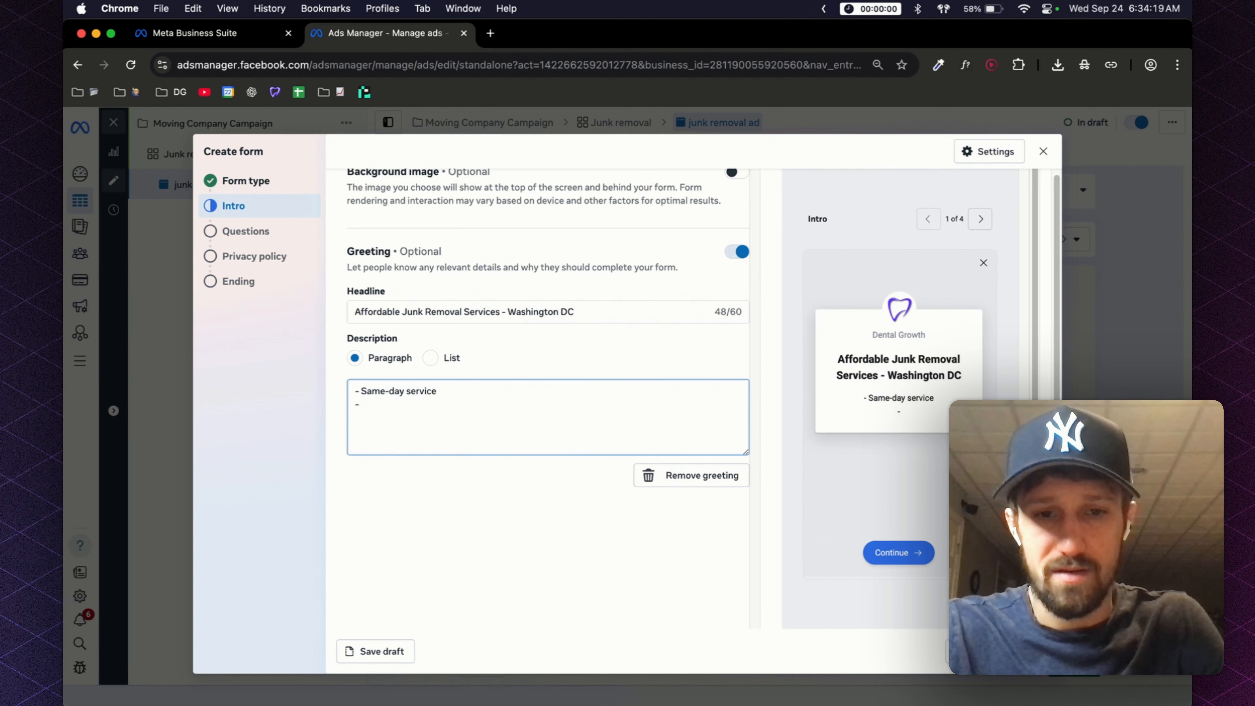
Add "Affordable junk removal services in Washington DC. We will help you get rid of your items same-day, pending local availability" and a form call-to-action above the bullet.
left_click(355, 391)
key("Return")
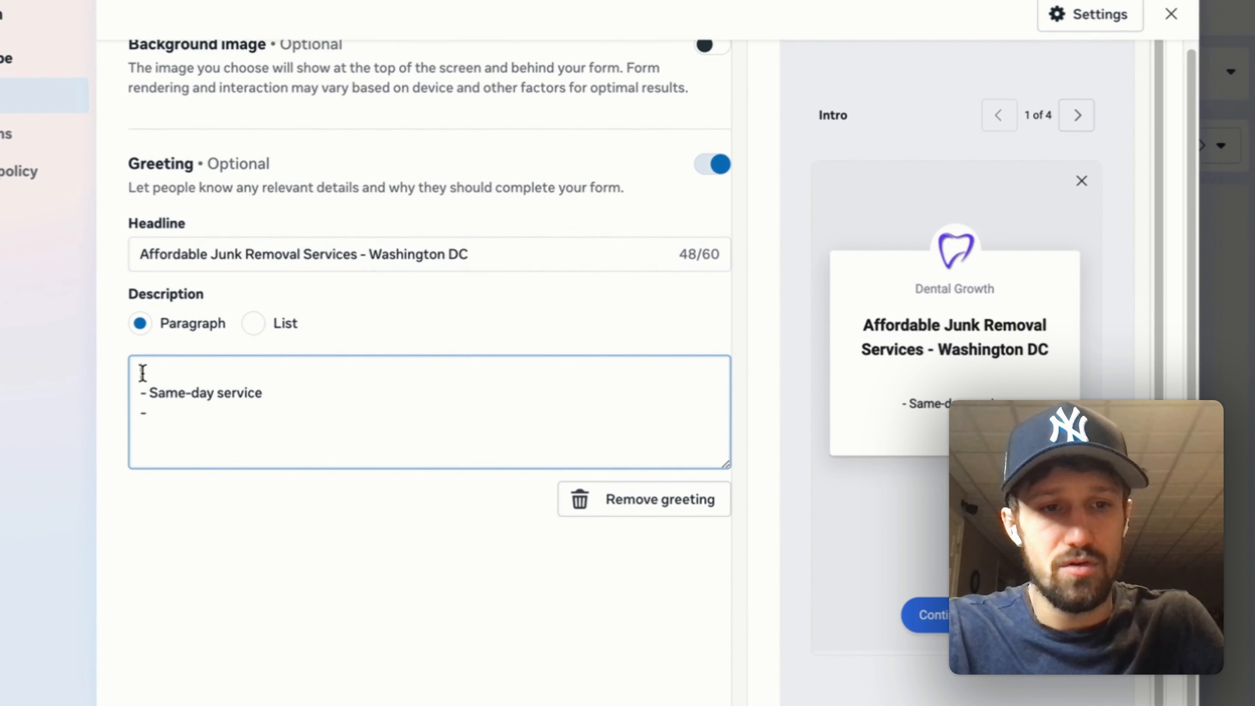
type("Affordable junk r")
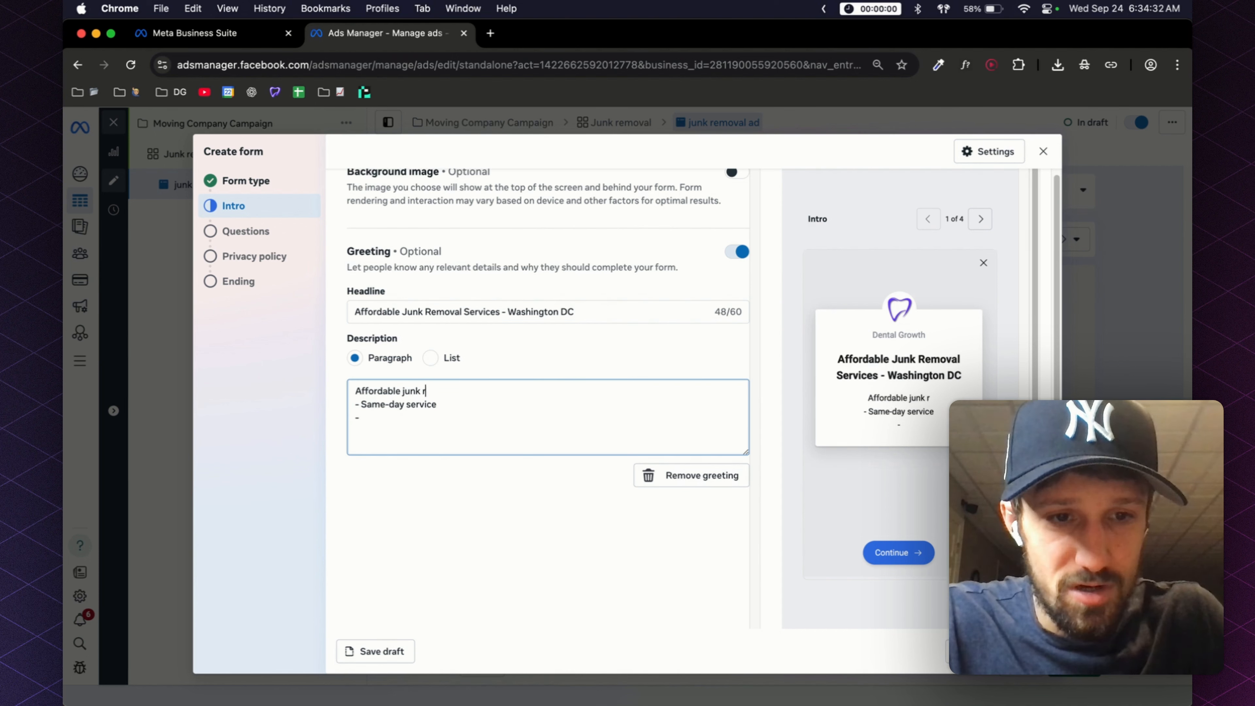
type("emoval services in ")
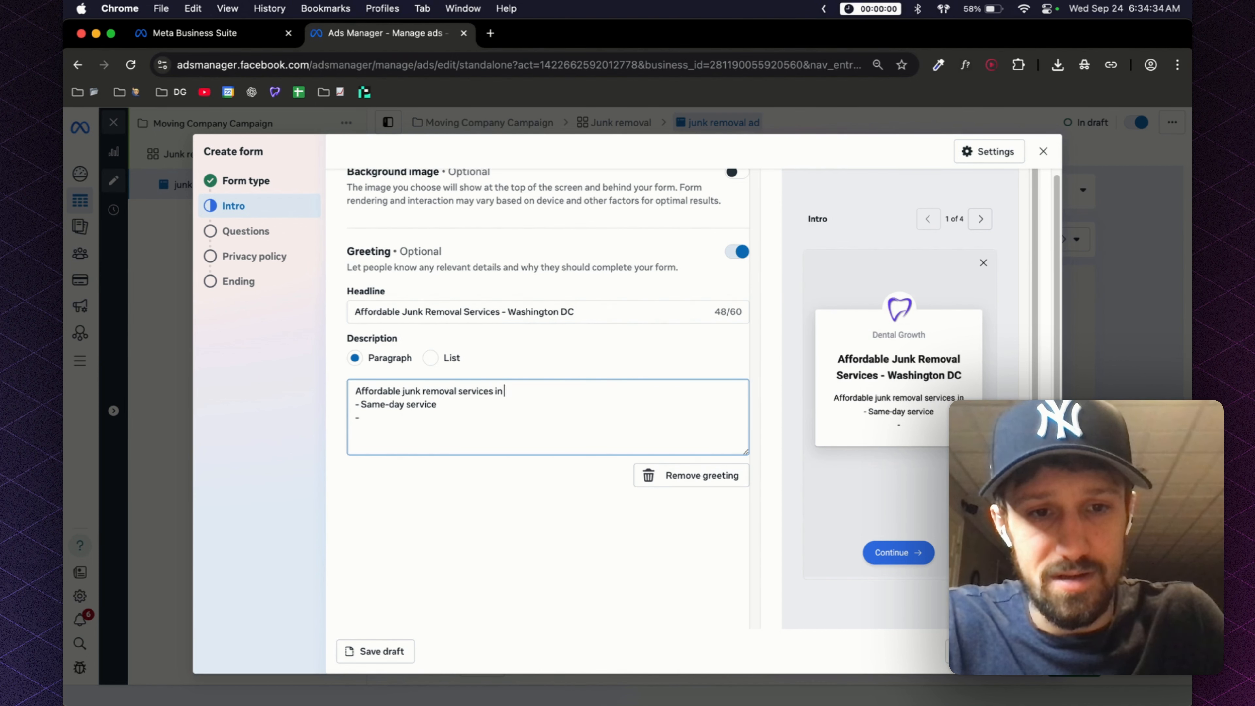
type("Washington DC. We")
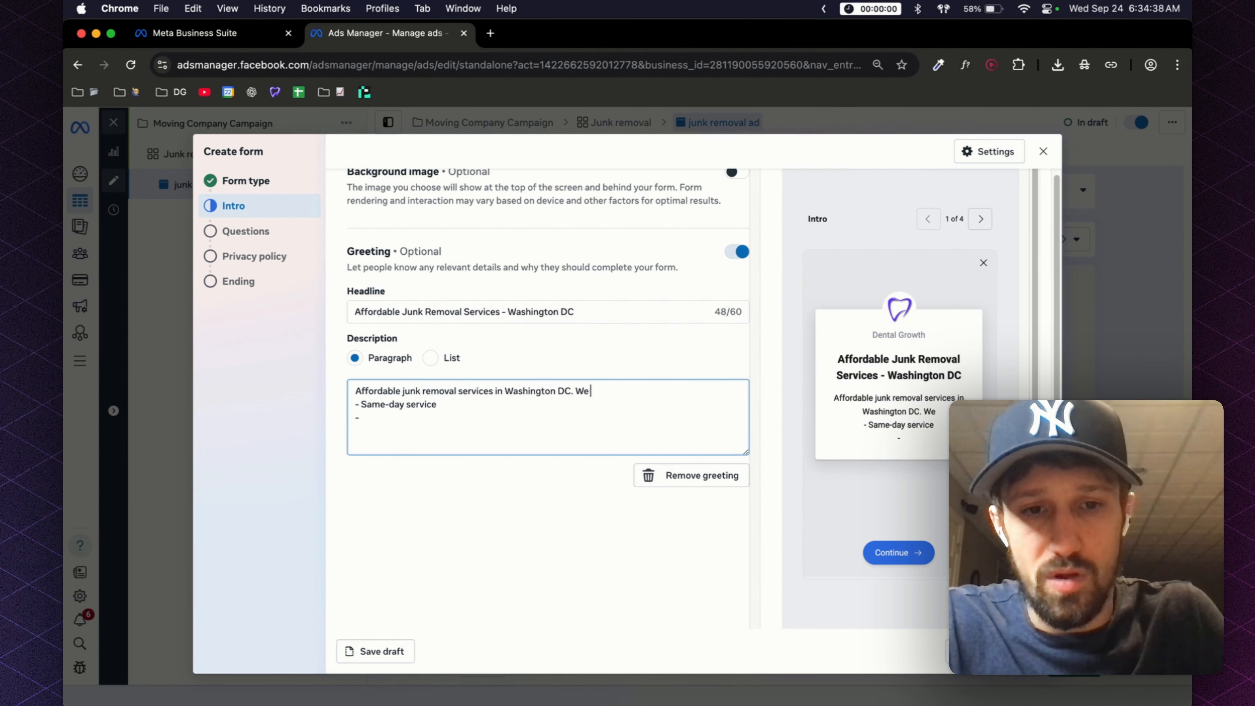
type(" will help you get rid")
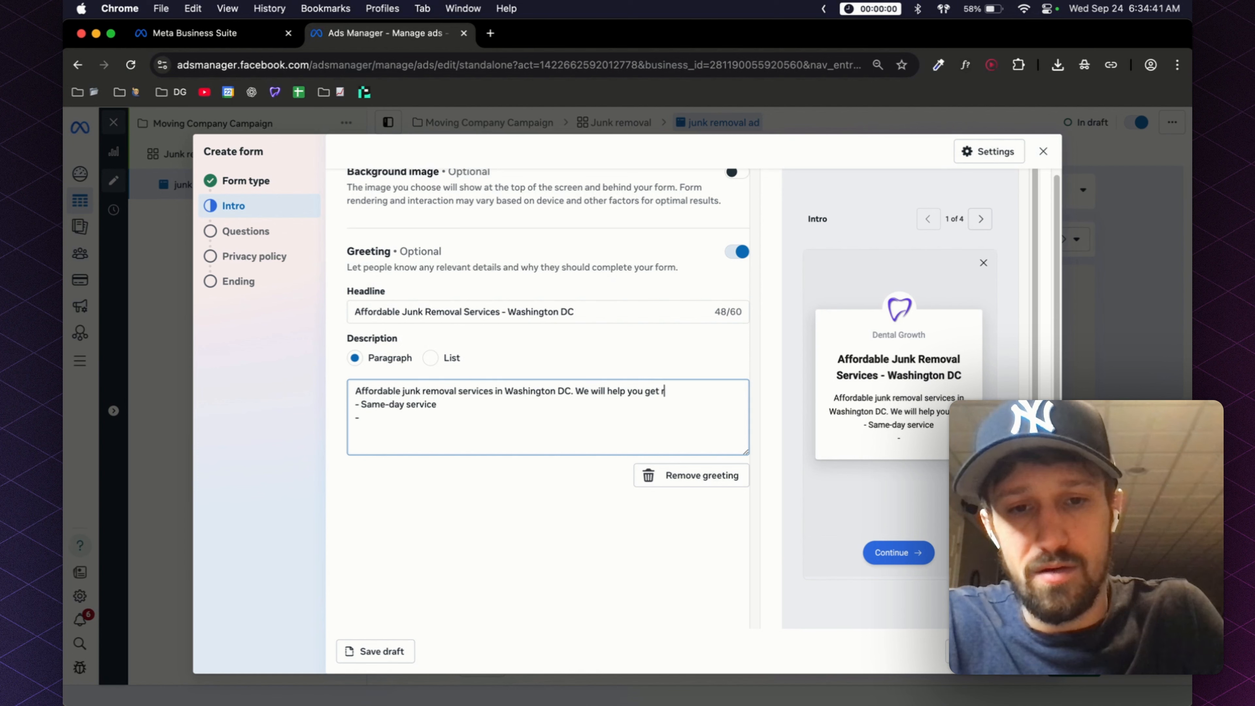
type(" of your items")
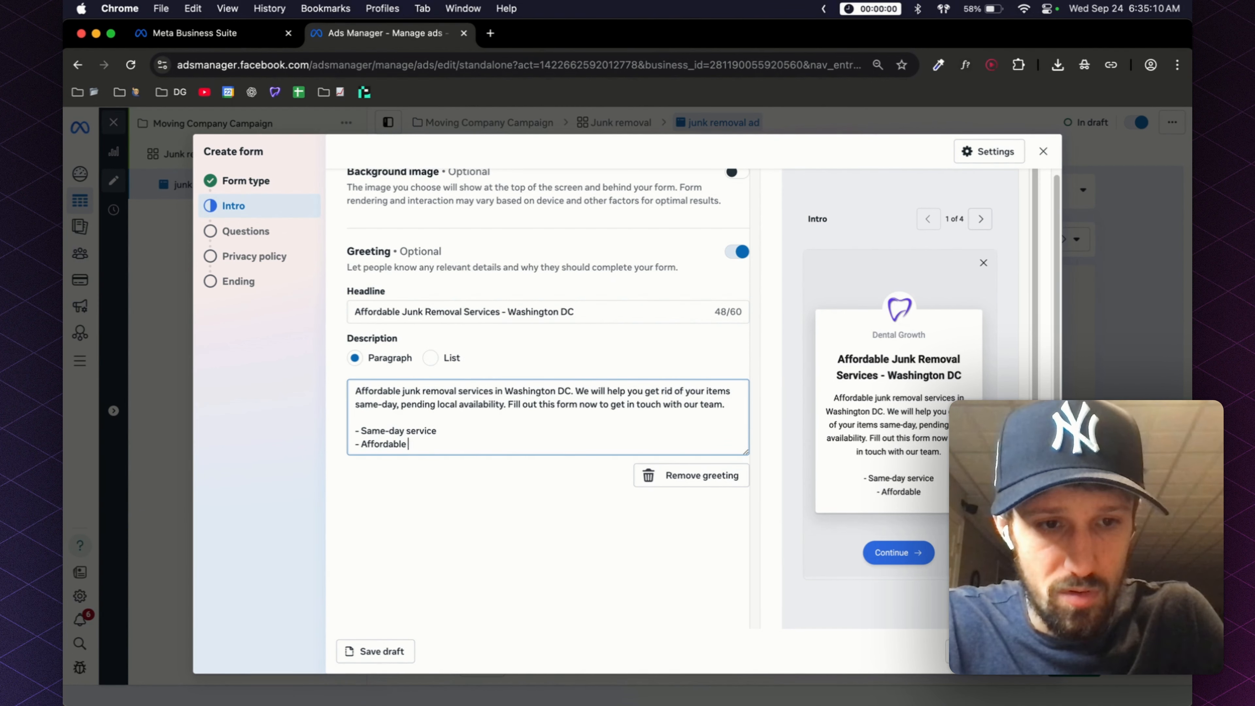
Complete the description's bullet list with "Affordable junk removal", "20+ years in business", "Free quotes" and "500+ 5-star reviews".
type("junk removal")
key("Return")
type("- 20+")
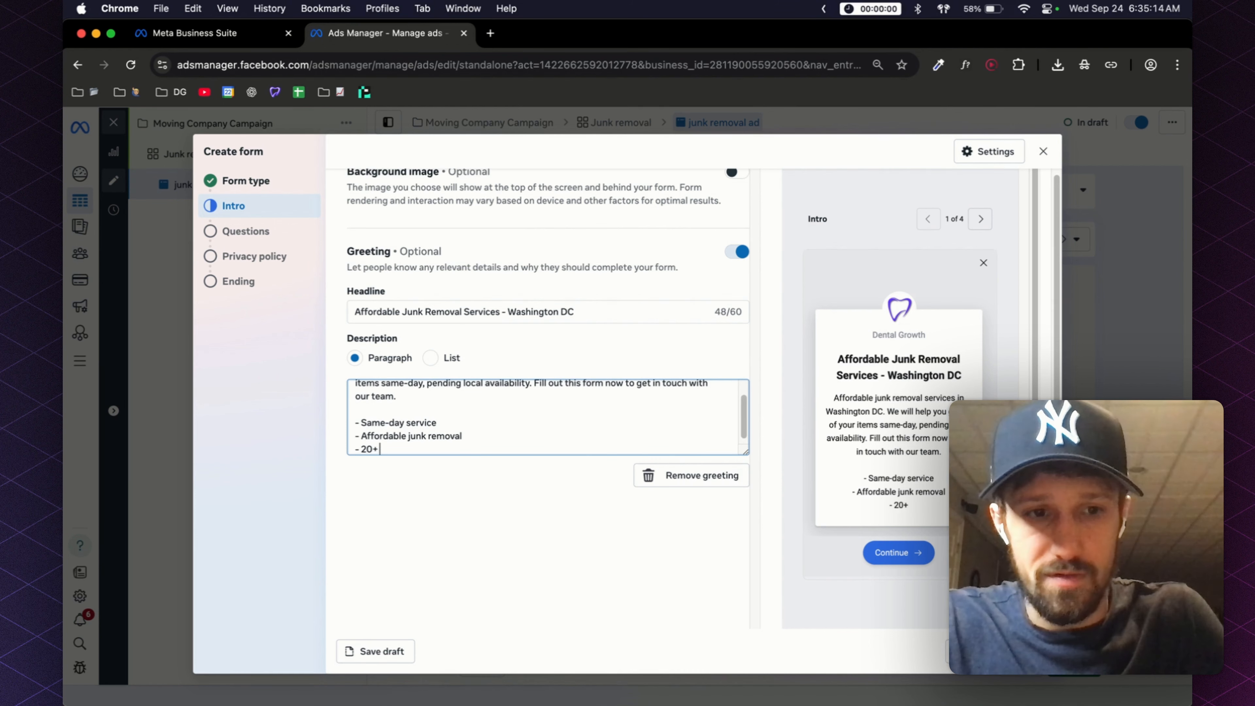
type(" years in business")
key("Return")
type("- Get")
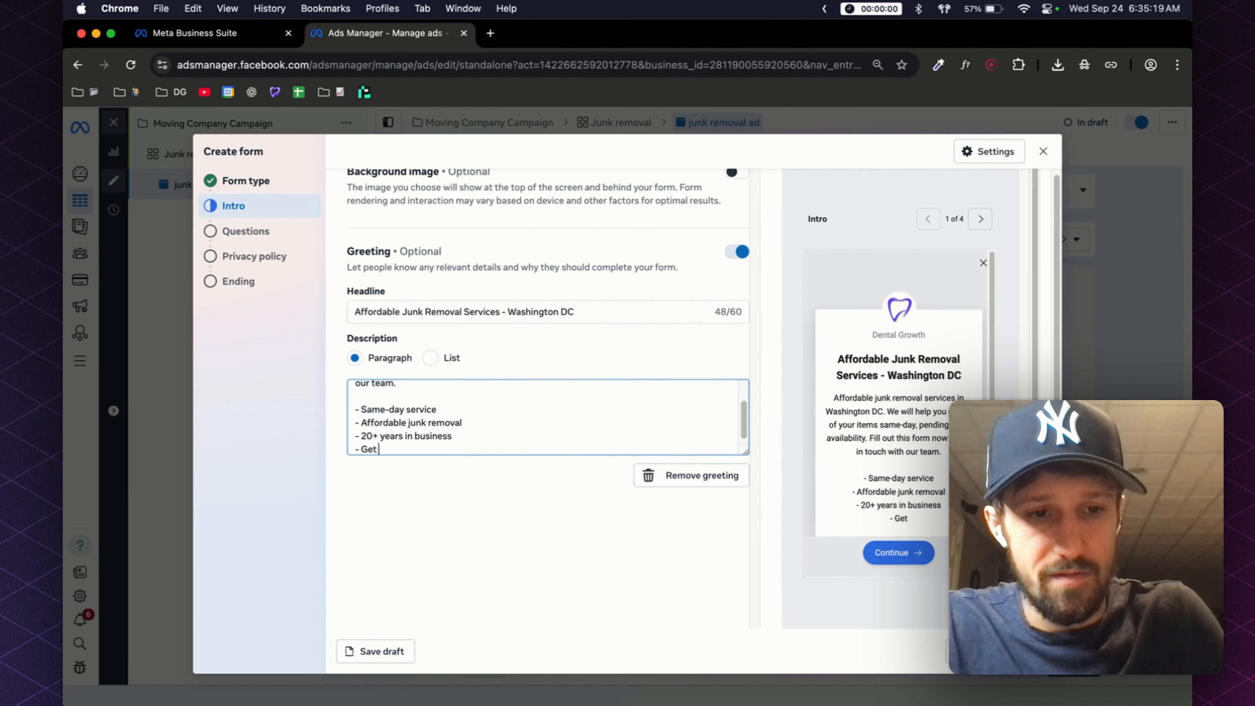
key("BackSpace")
key("BackSpace")
key("BackSpace")
type("Free quotes")
key("Return")
type("- ")
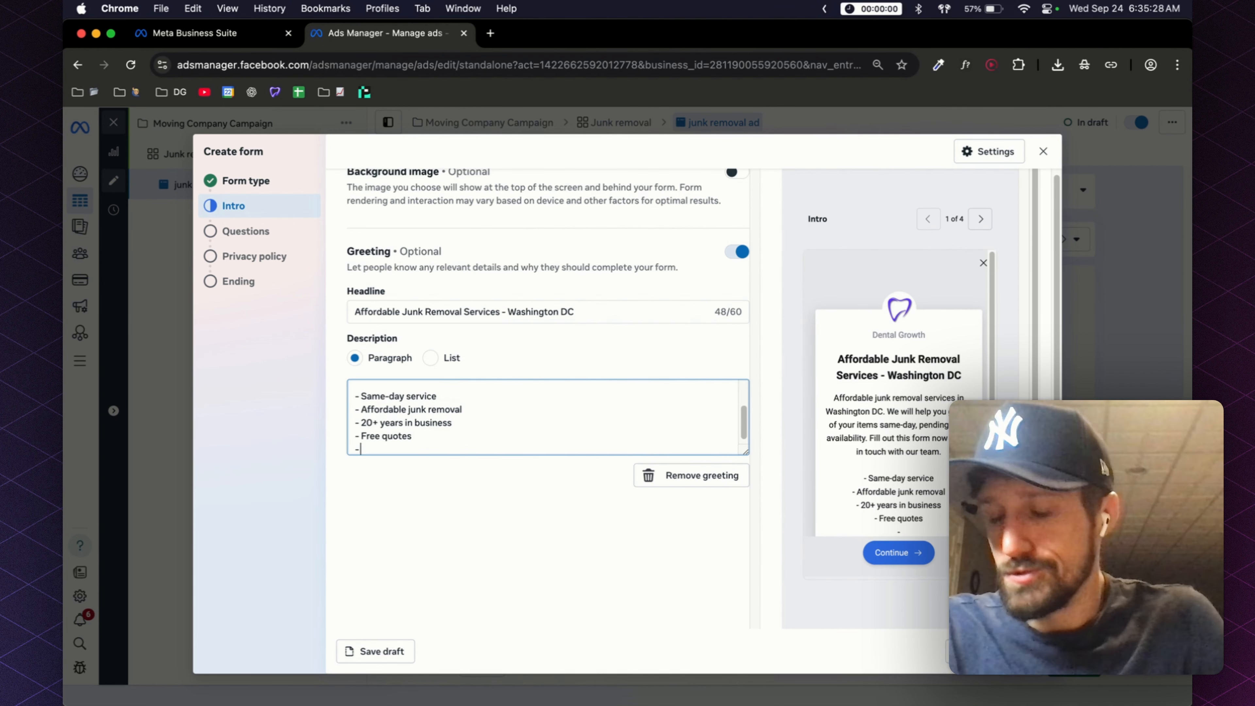
type("500+ 5")
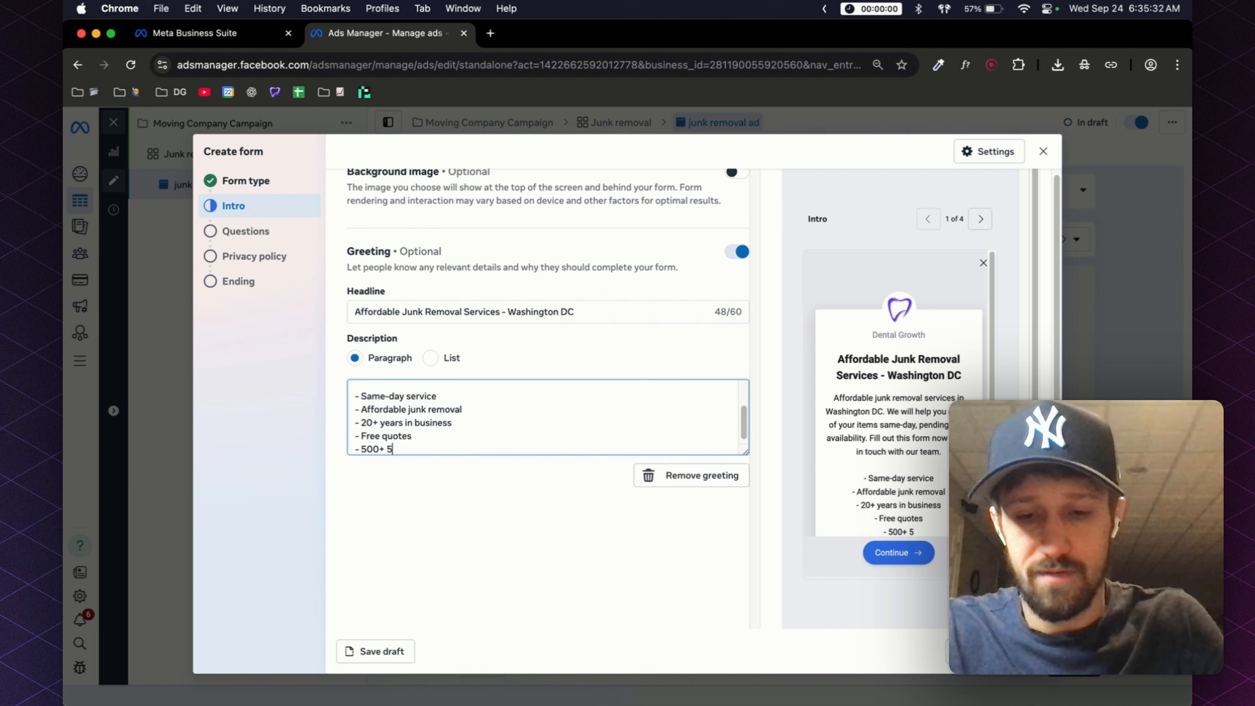
type("-star review")
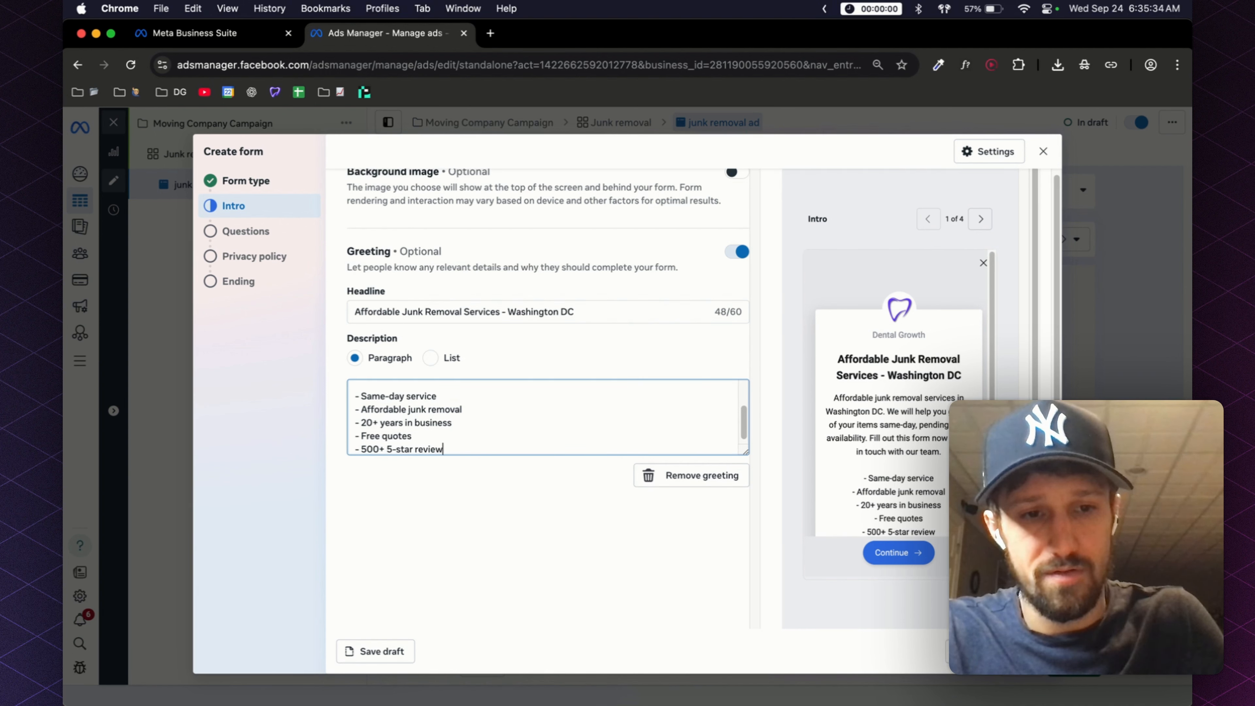
type("s")
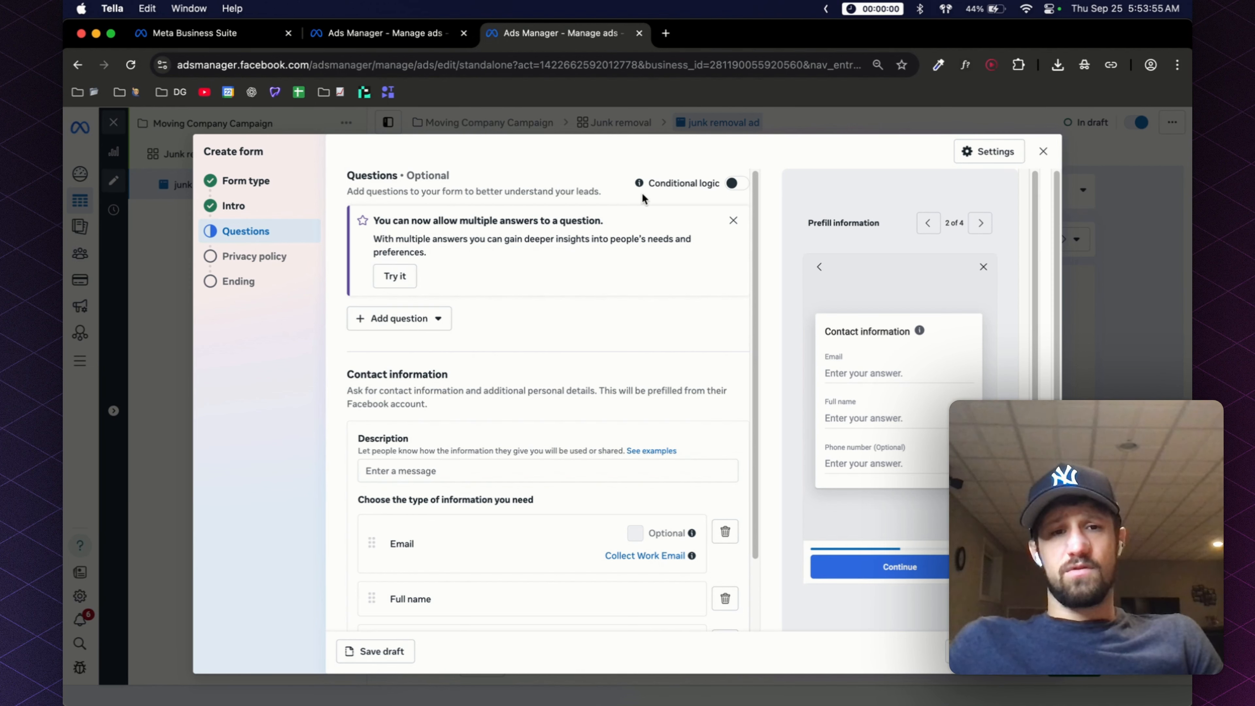
Turn on conditional logic for the form's questions.
left_click(730, 185)
left_click(730, 184)
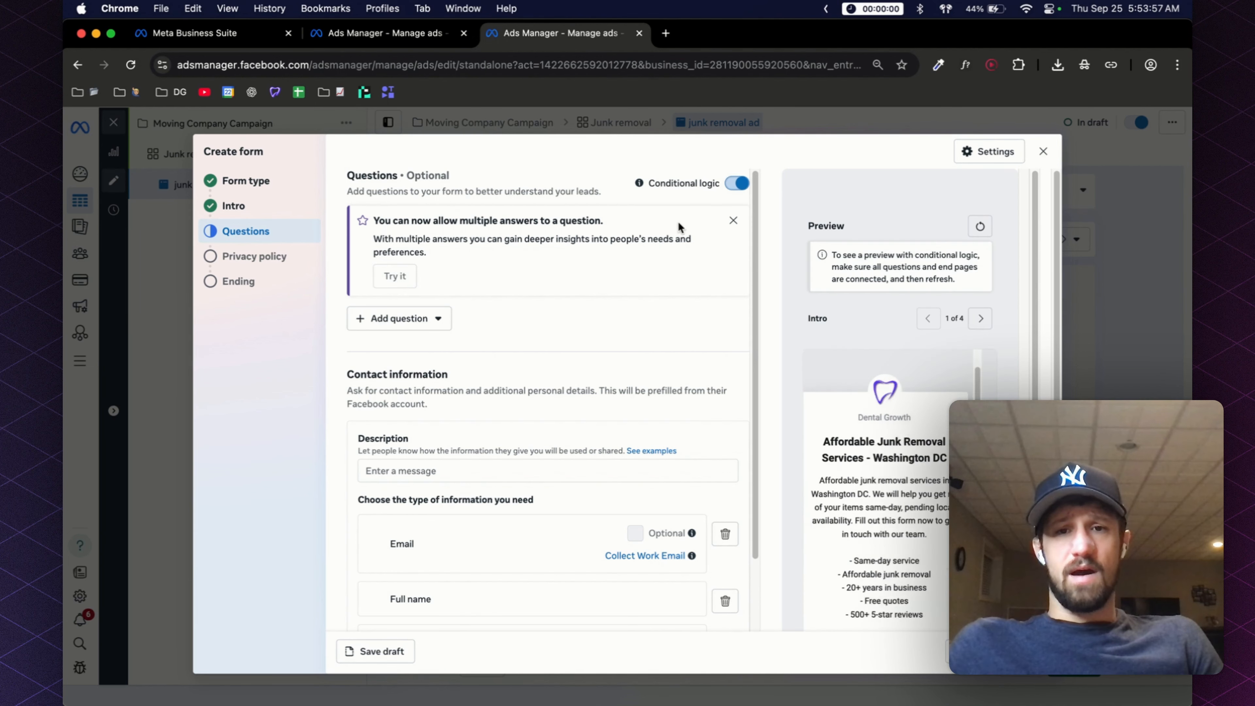
Make the phone number mandatory and delete the email field from the form's contact information.
scroll(512, 476, "down", 2)
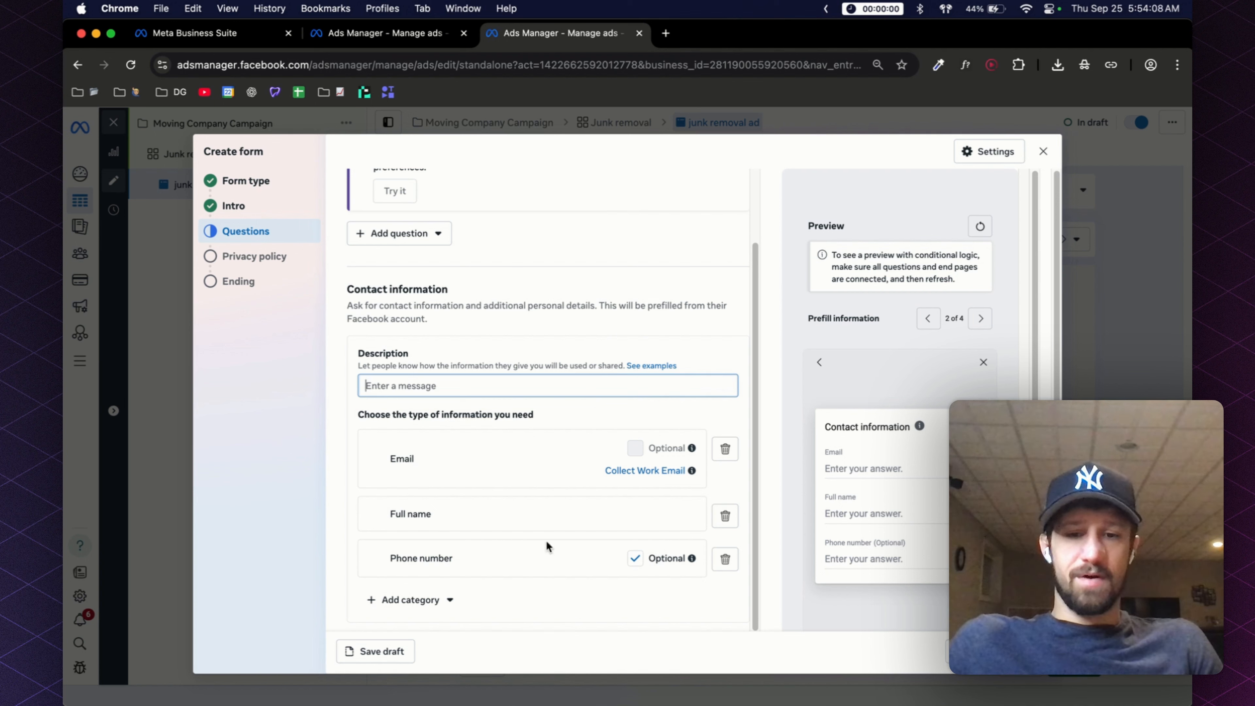
left_click(636, 558)
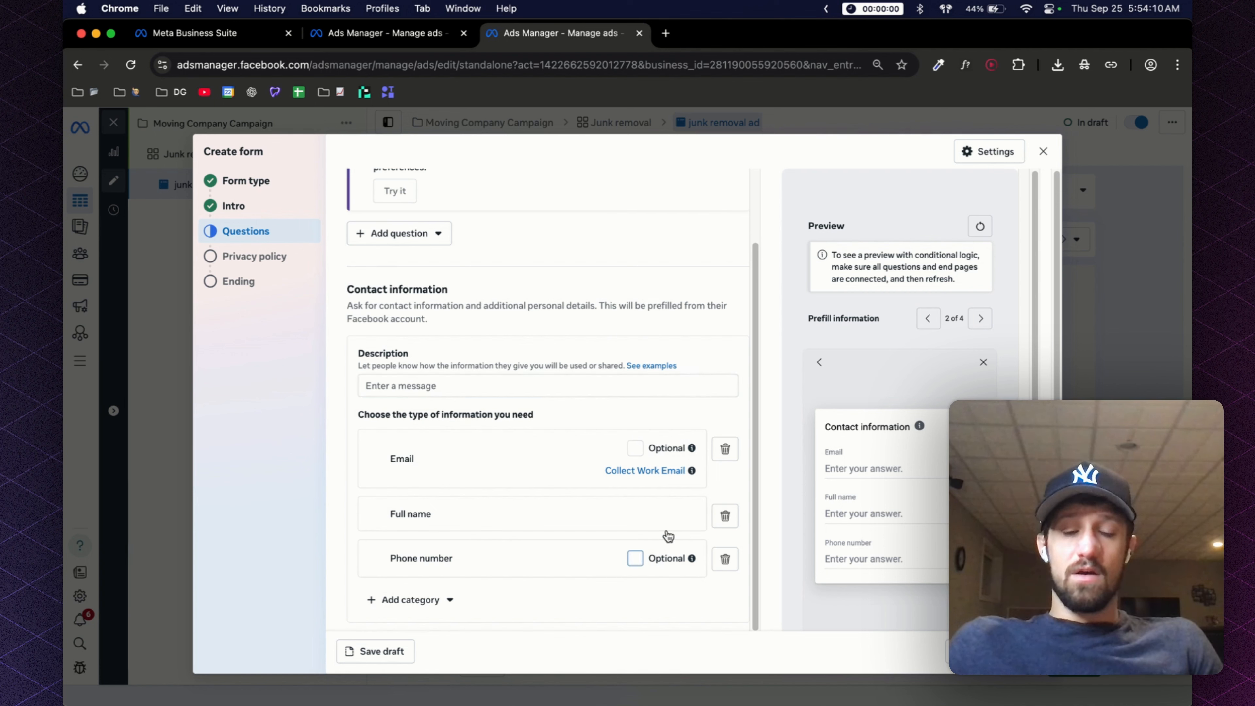
left_click(724, 450)
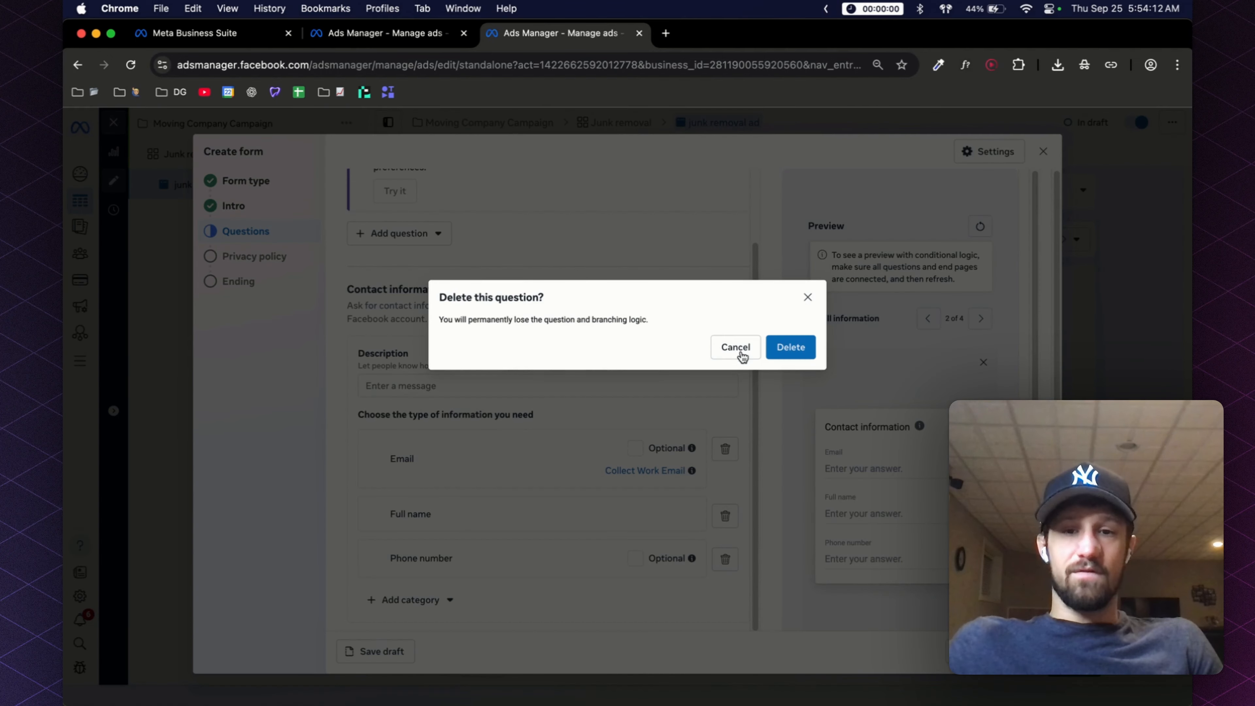
left_click(786, 348)
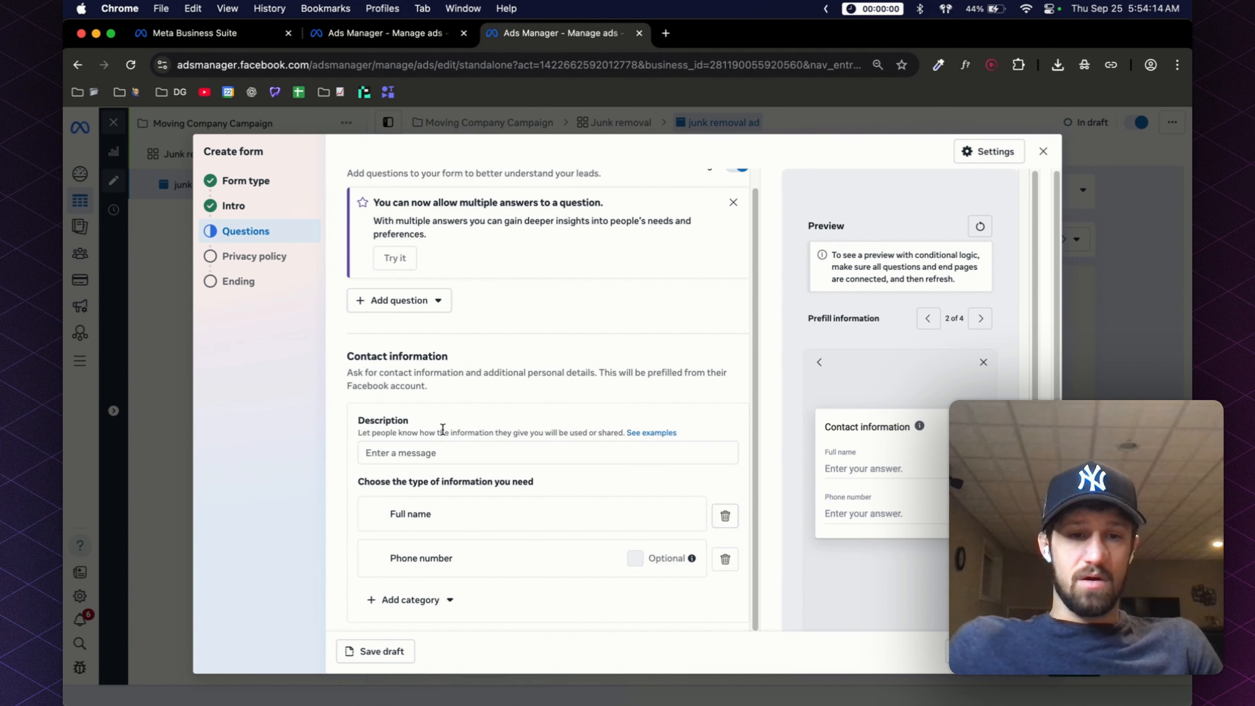
Set the contact information description to "Please ensure the information below is correct. We will be contacting you via phone from (XXX) XXX-XXXX.".
left_click(442, 454)
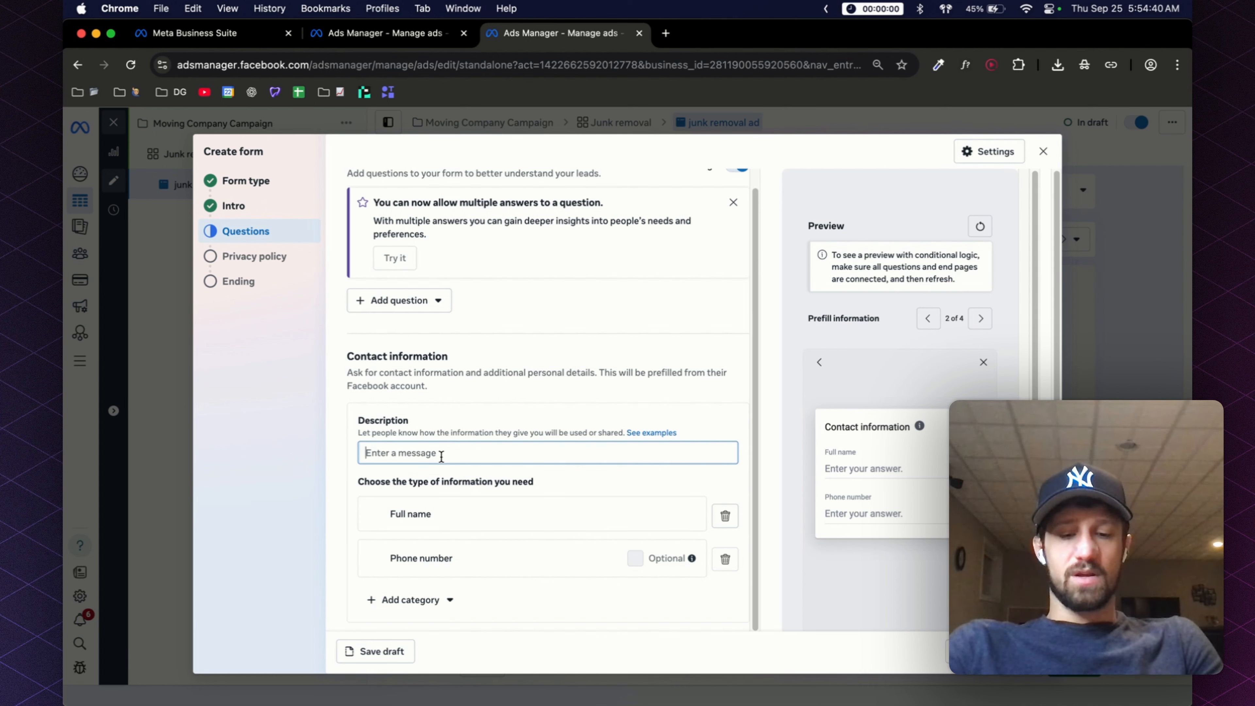
type("Please en")
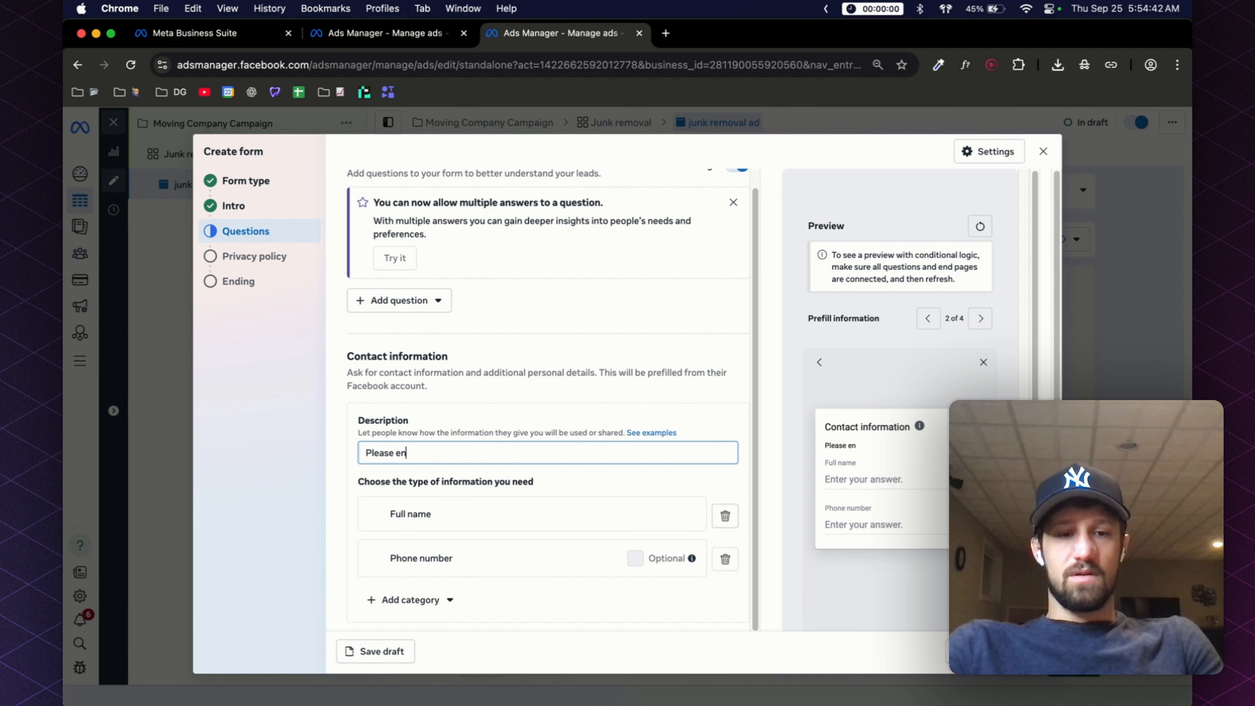
type("sure the information")
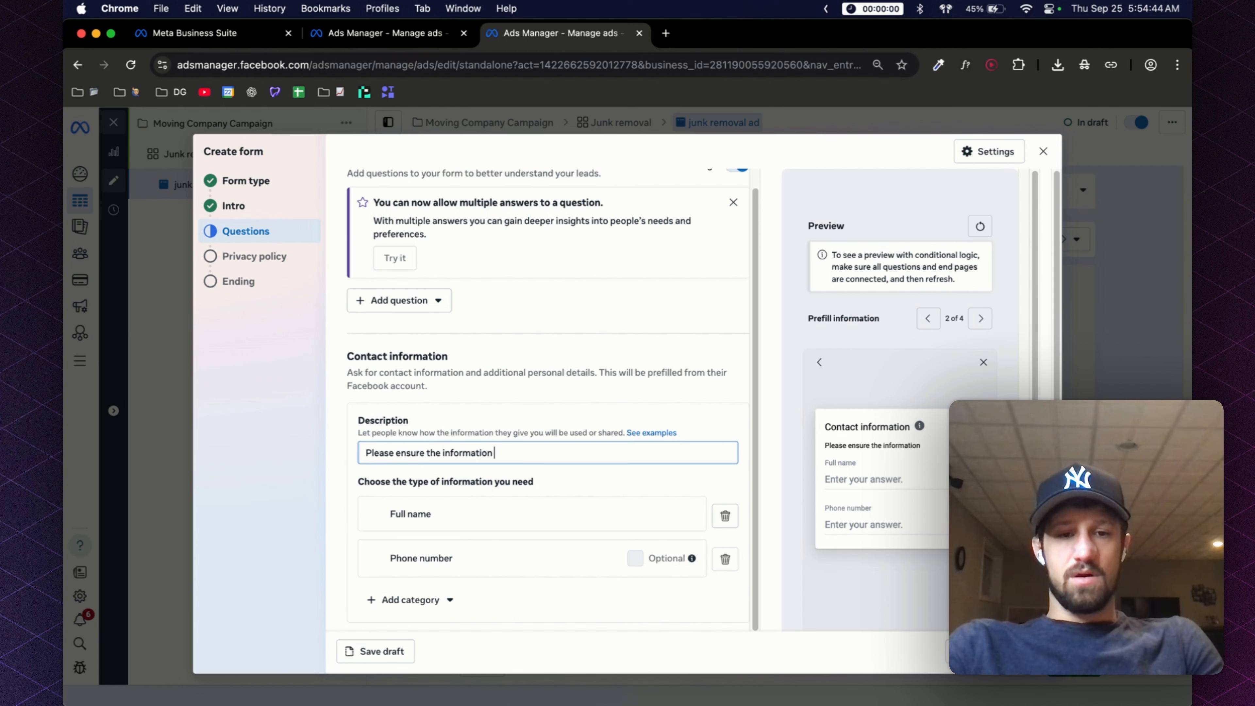
type(" below is correct. We will be")
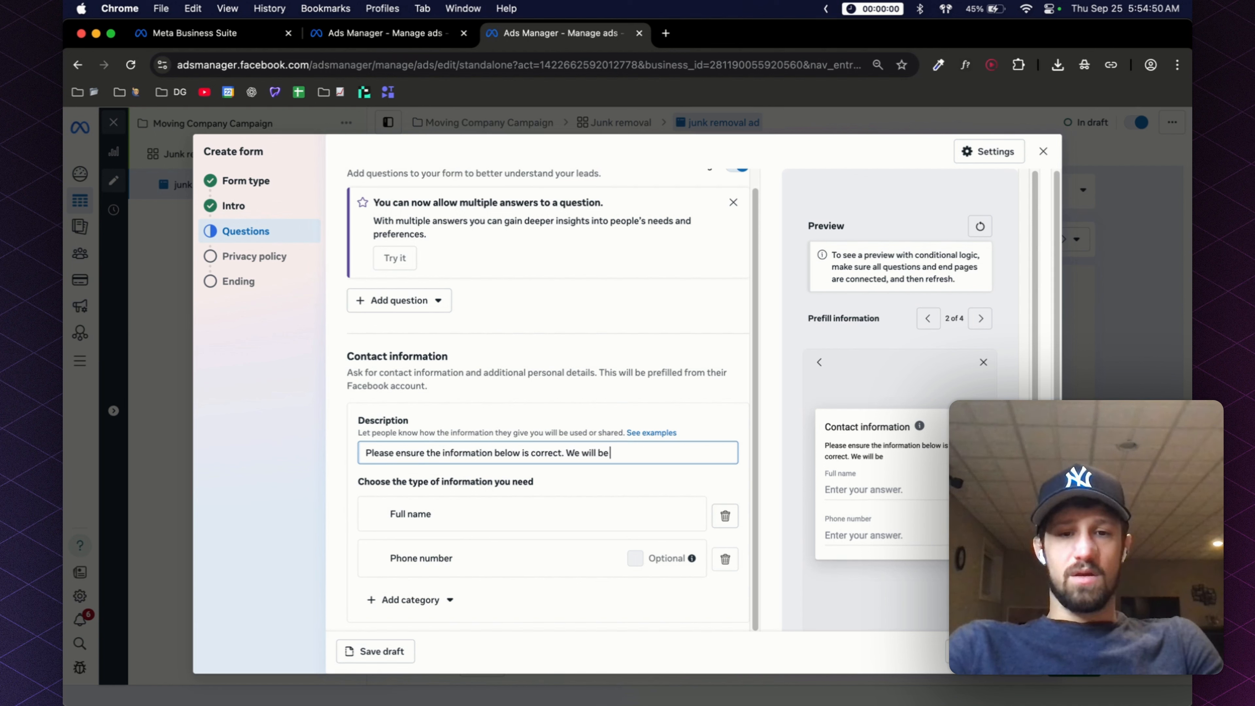
type(" contacting you v")
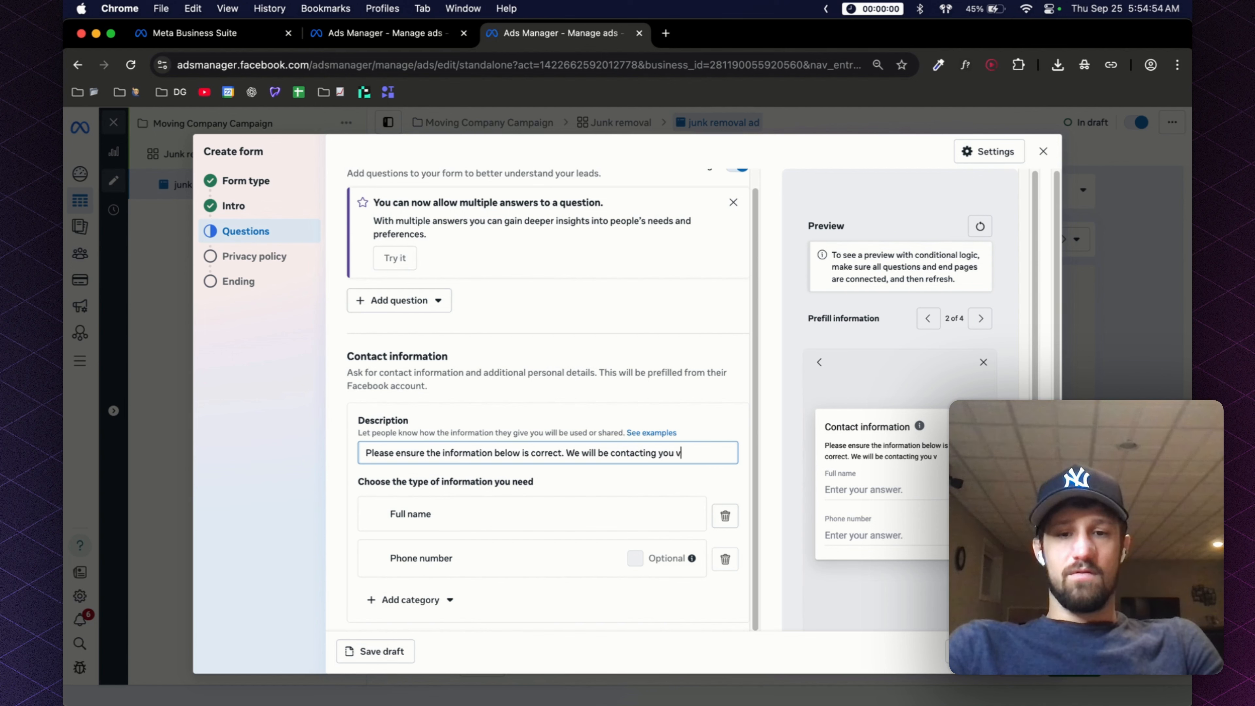
type("om (XXX) XXX-XXXX.")
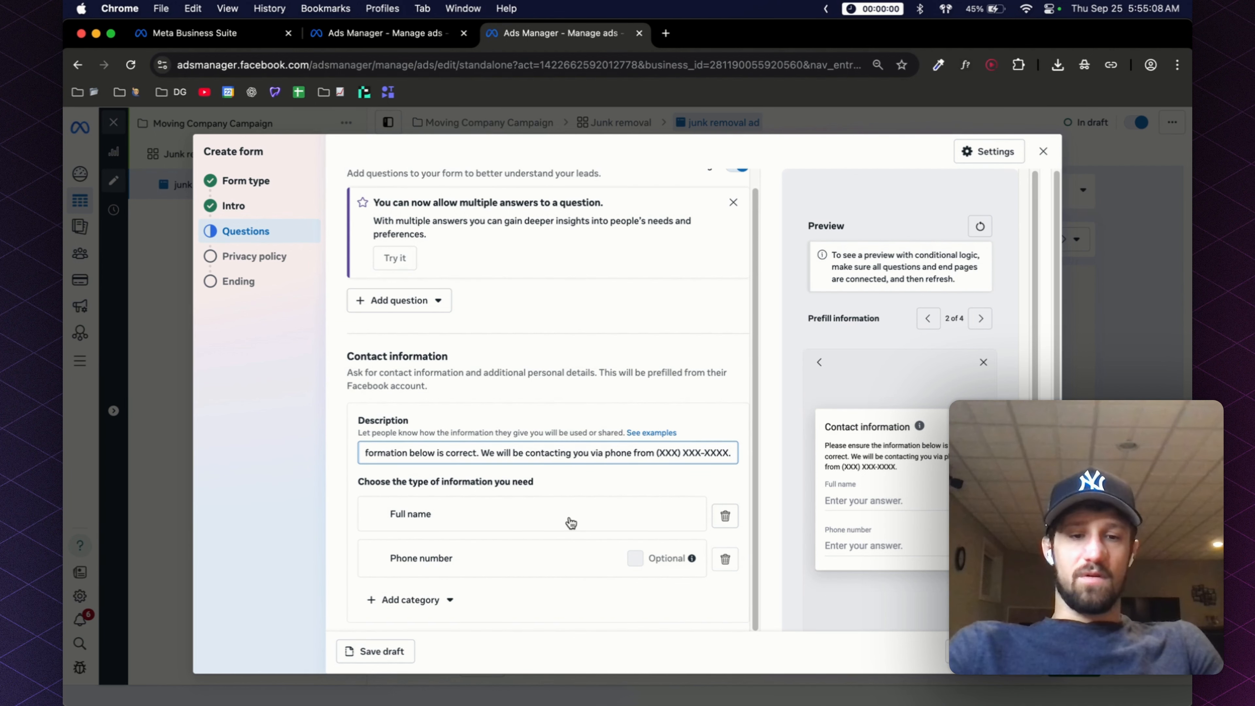
Add a multiple-choice question to the form asking "What are your moving needs?".
scroll(569, 522, "down", 1)
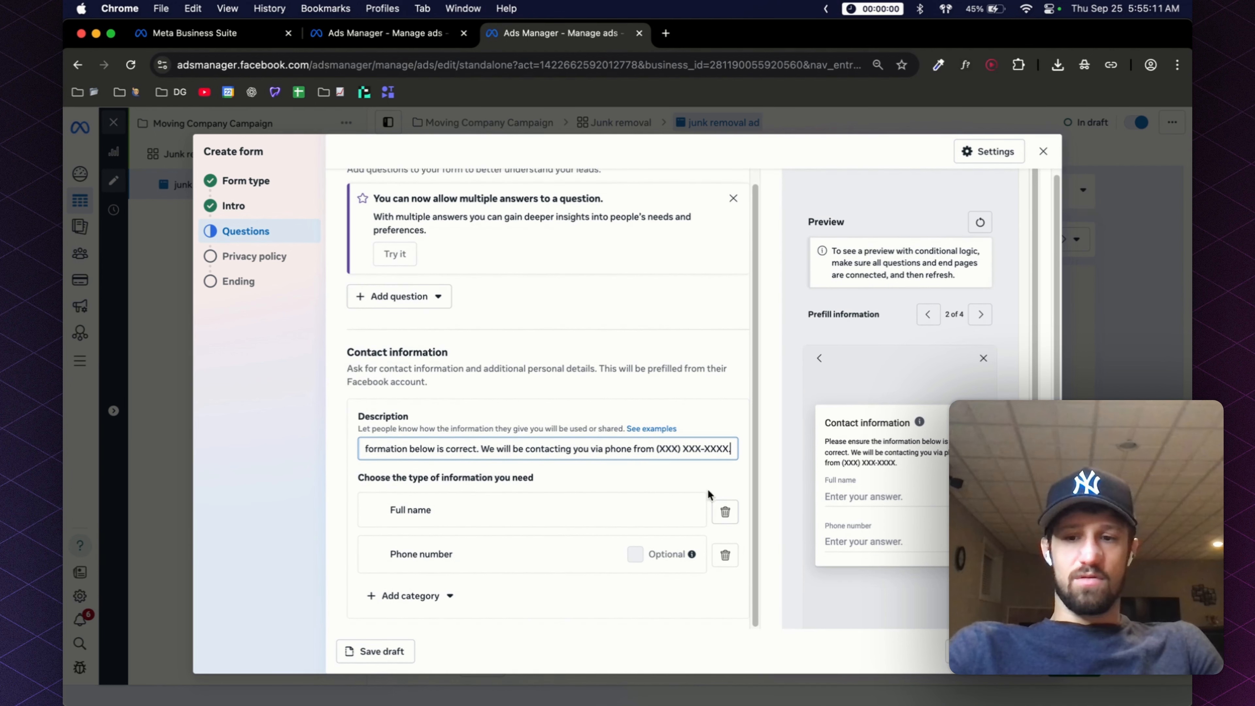
scroll(563, 396, "up", 1)
left_click(409, 316)
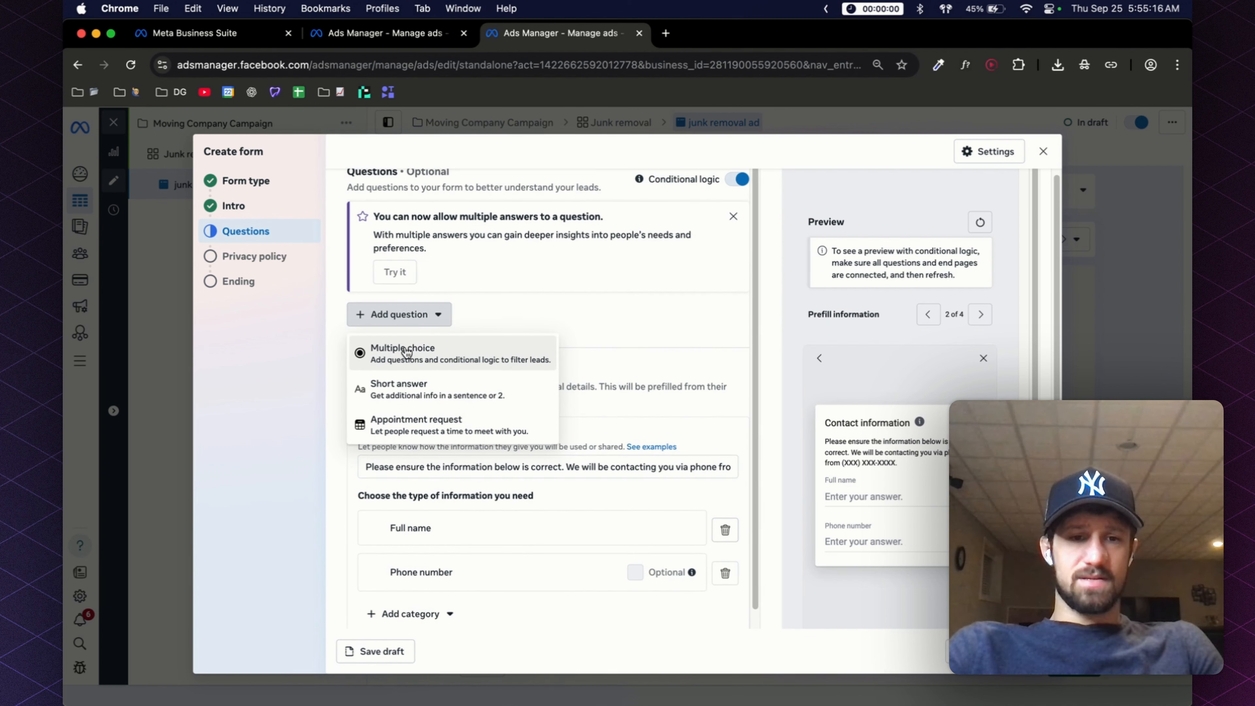
left_click(406, 352)
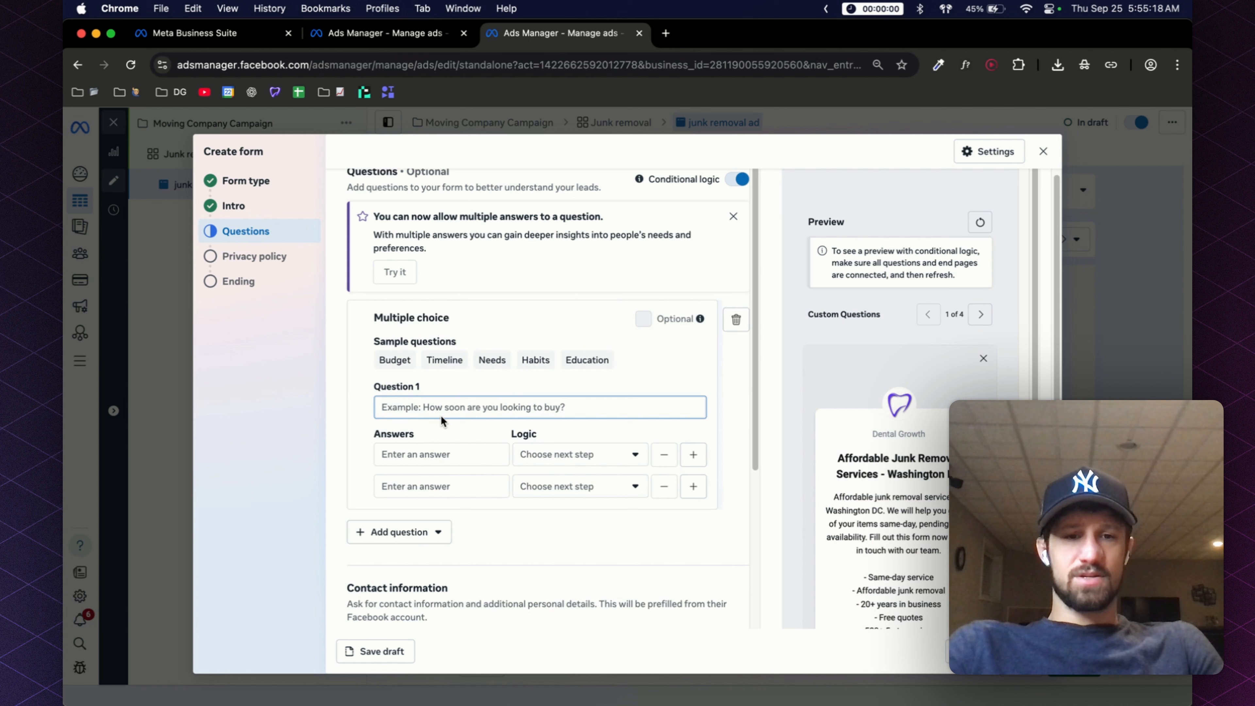
type("What are your moving n")
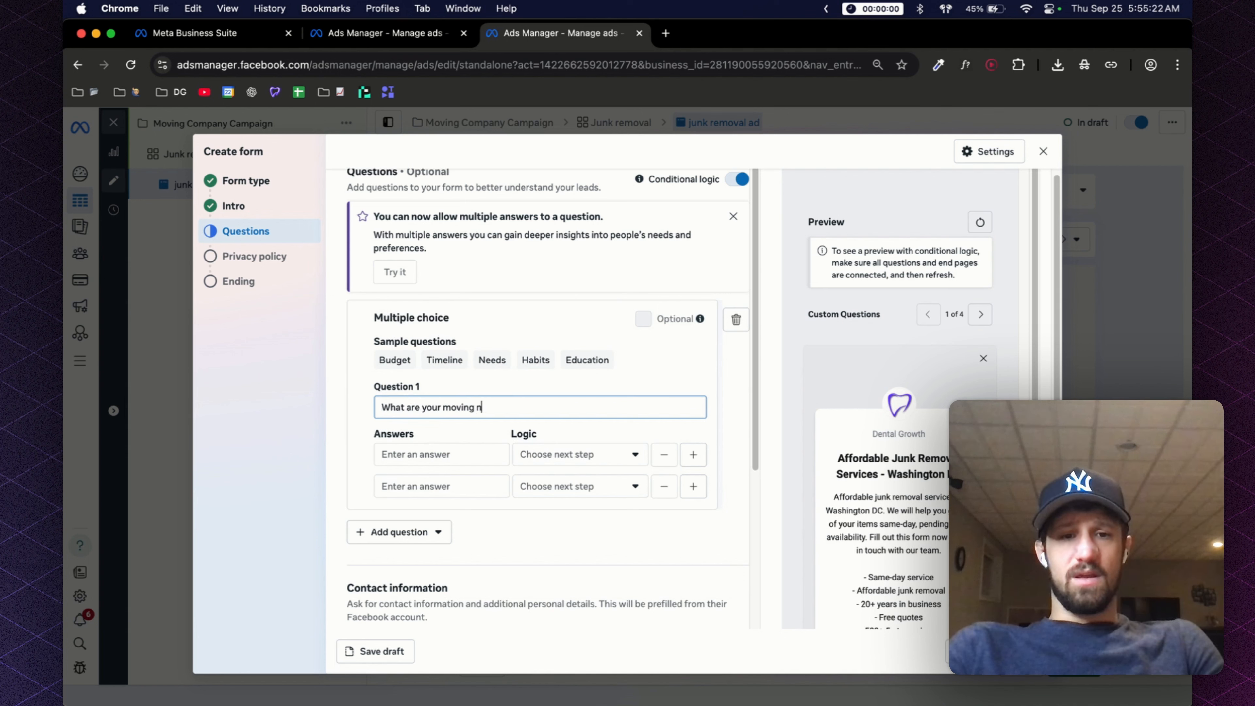
type("eeds?")
Give the moving needs question the three answers "Junk removal", "Moving homes" and "Donating items".
key("Tab")
type("Junk removal")
key("Tab")
type("Moving homes")
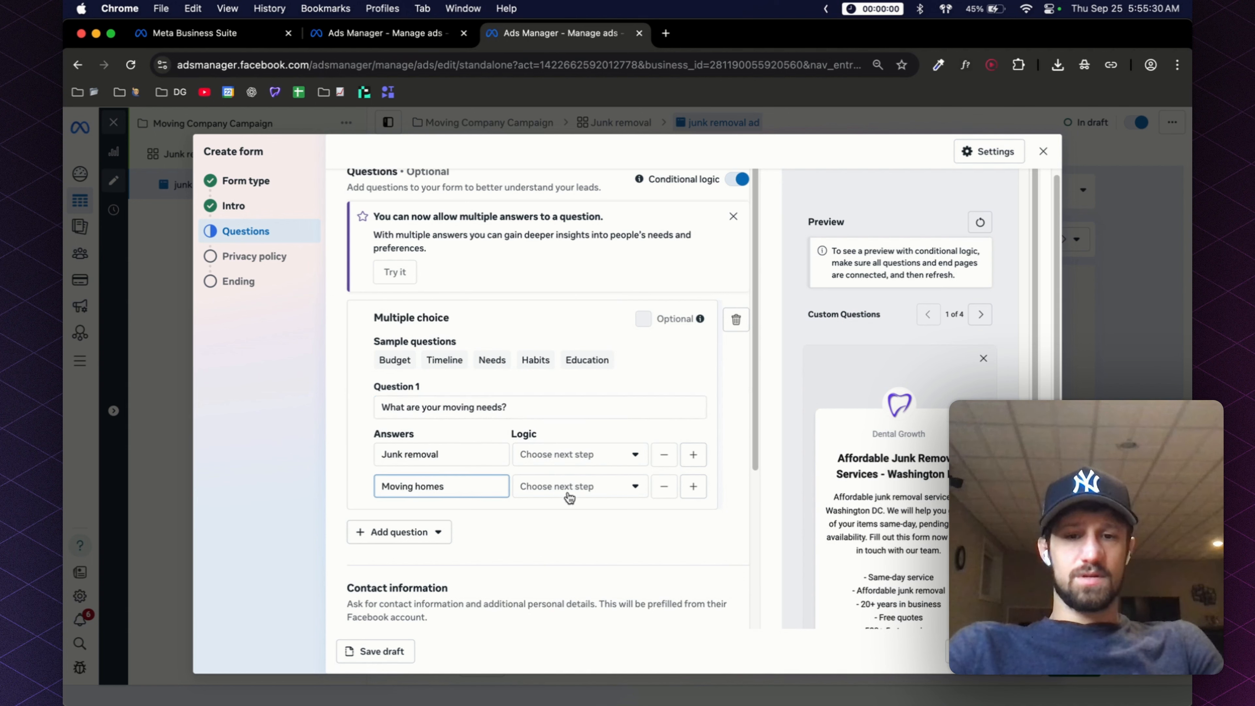
left_click(704, 493)
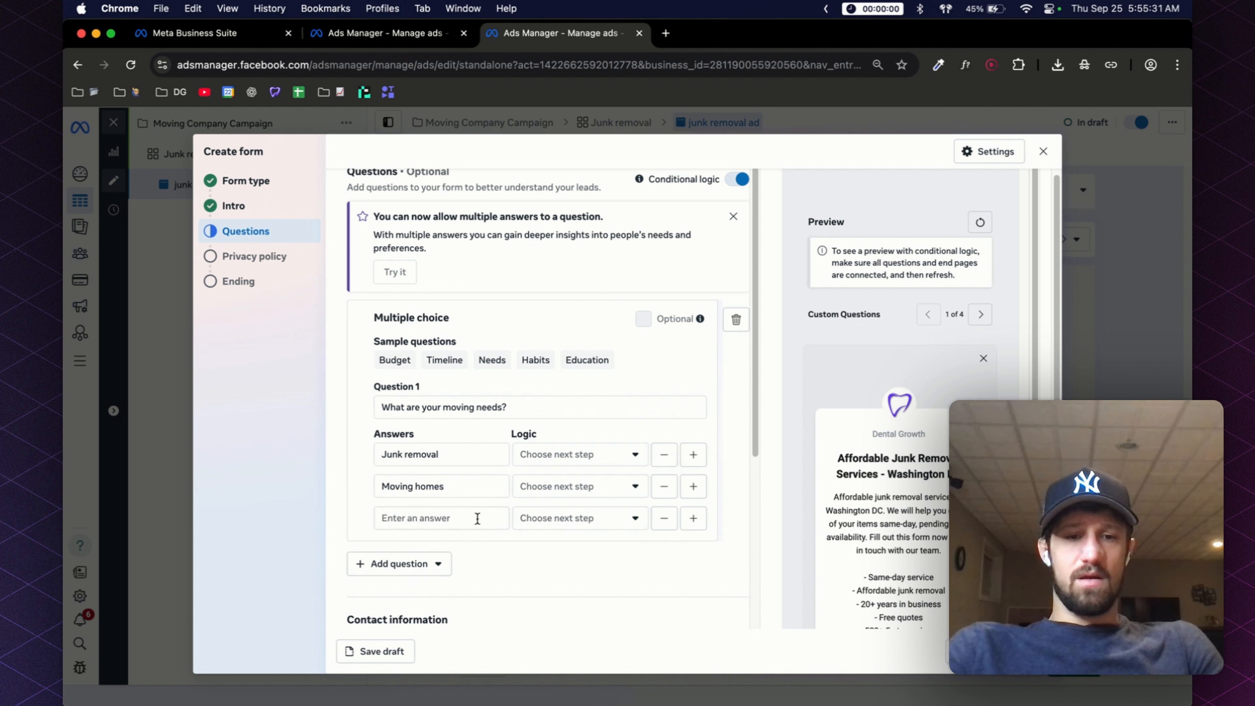
left_click(458, 518)
type("Donating items")
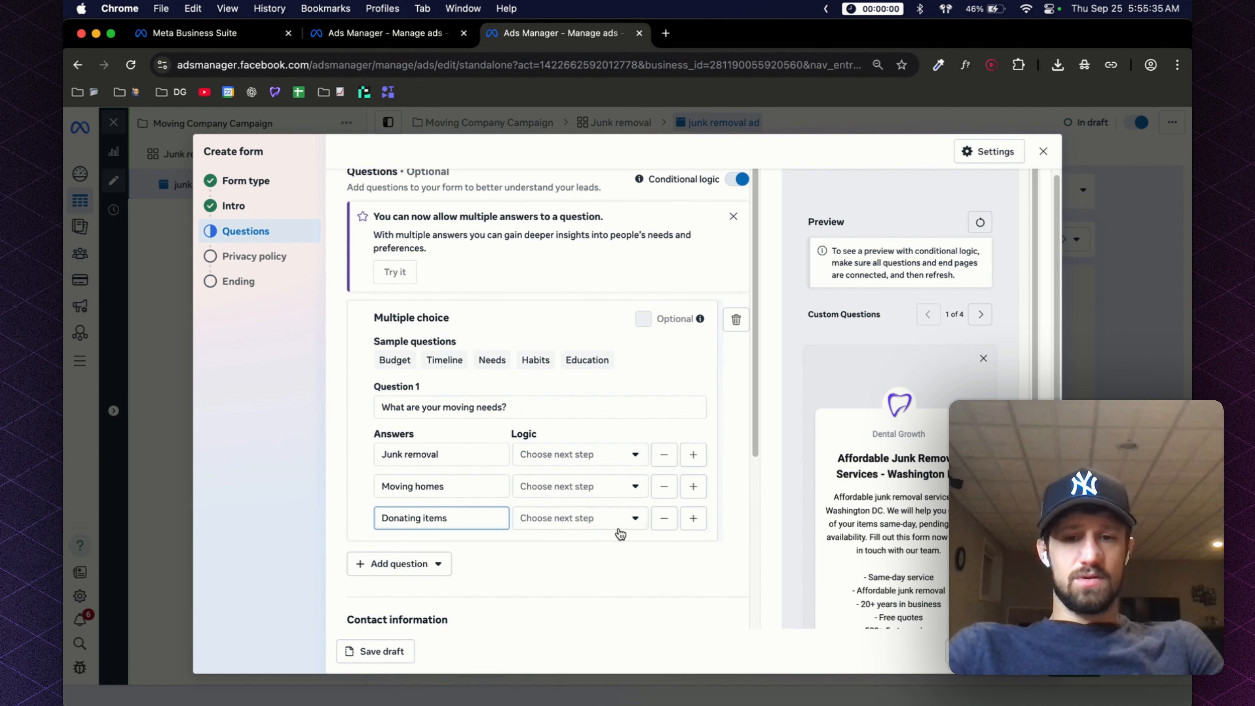
Add a fourth answer, "Not sure", to the moving needs question.
left_click(693, 518)
left_click(506, 558)
type("Not")
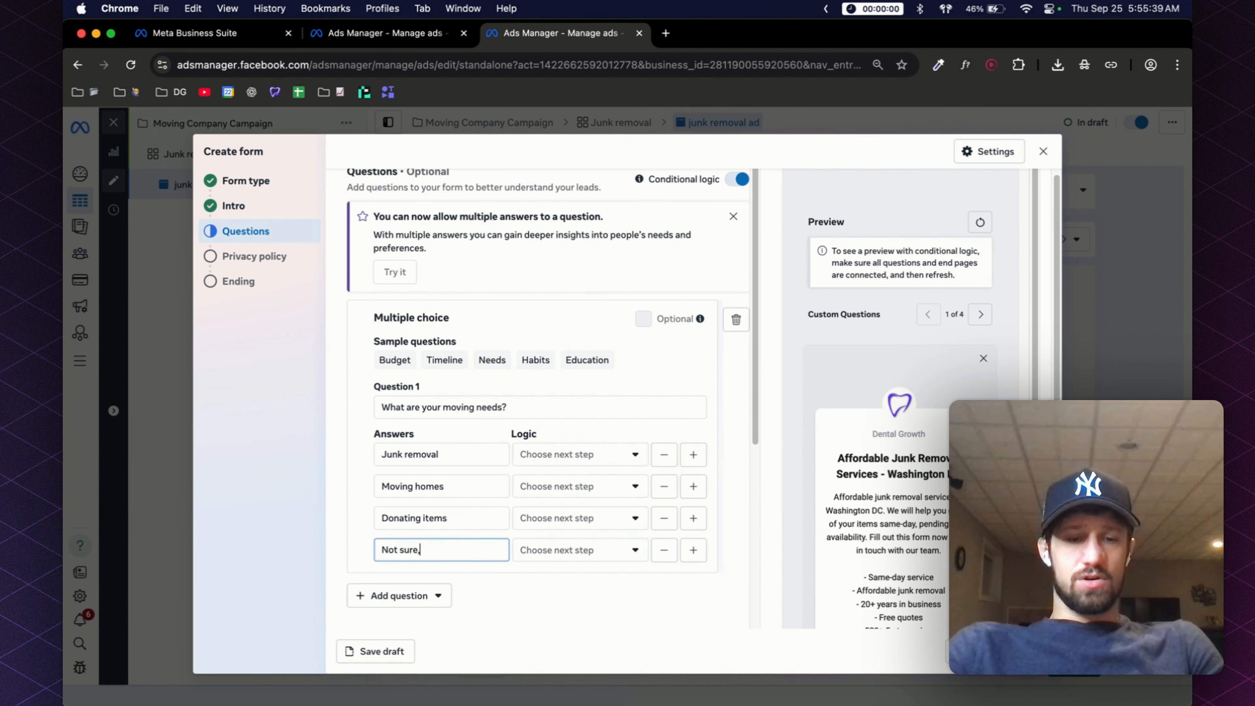
type(" sure")
left_click(693, 550)
left_click(663, 581)
Replace the "Not sure" answer with "Not interested" and add a fifth answer, "Other".
left_click(442, 550)
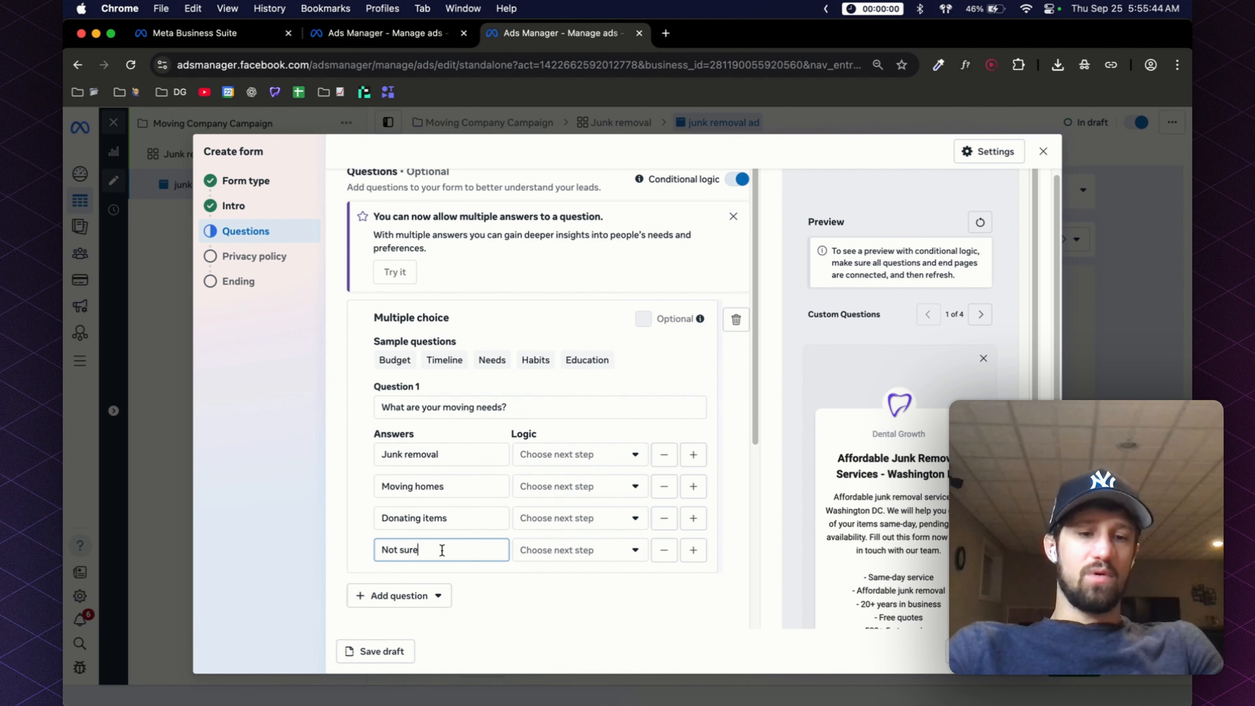
triple_click(442, 550)
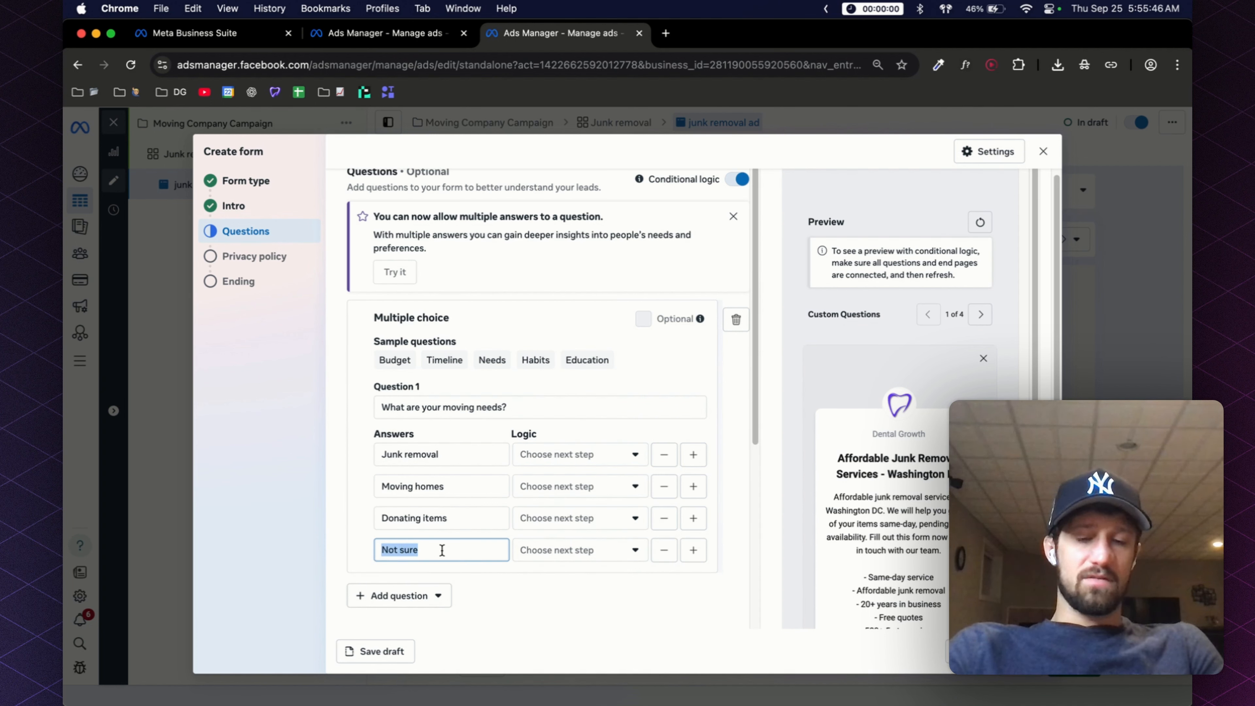
type("Not in")
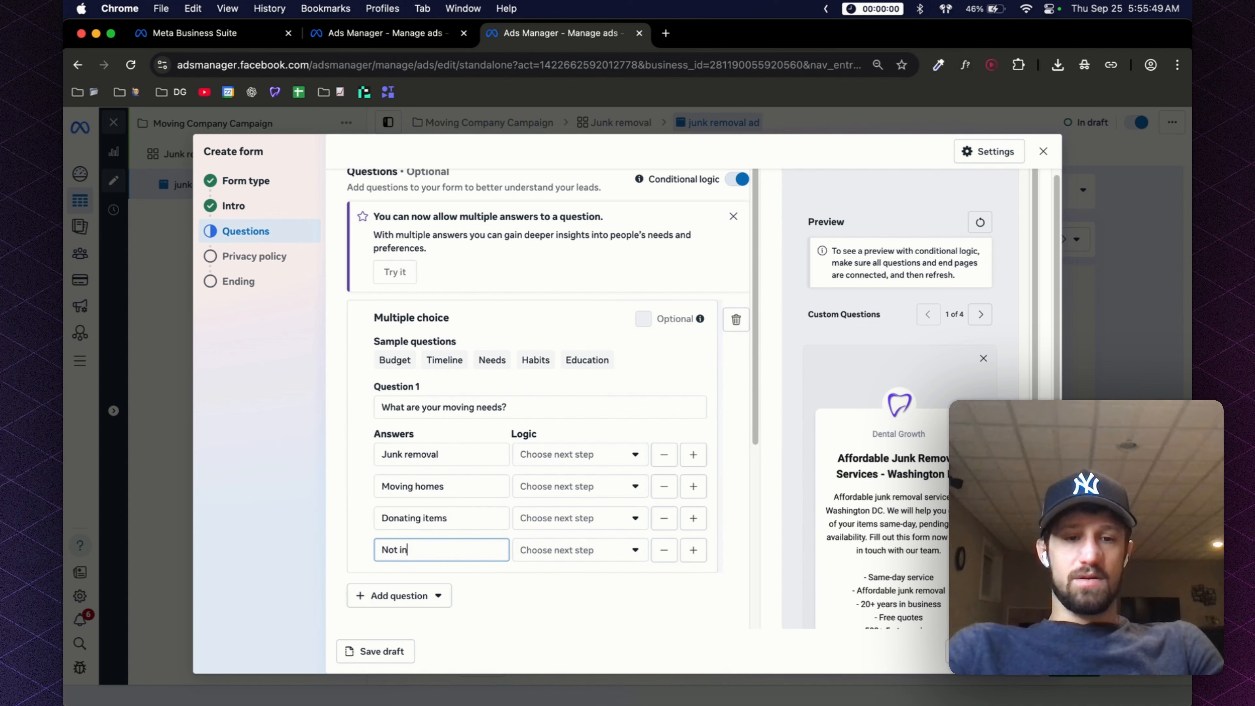
type("terested")
left_click(693, 550)
type("Other")
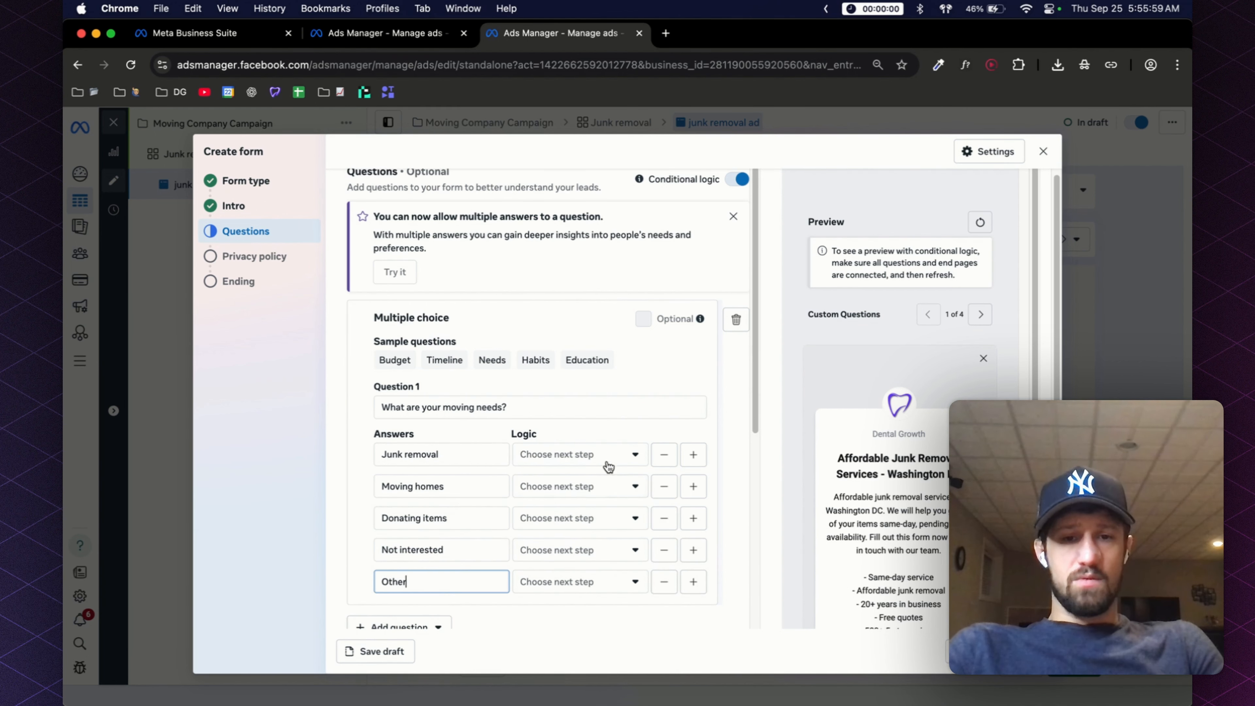
Add a short-answer question to the form asking "Please describe your moving needs?".
left_click(600, 453)
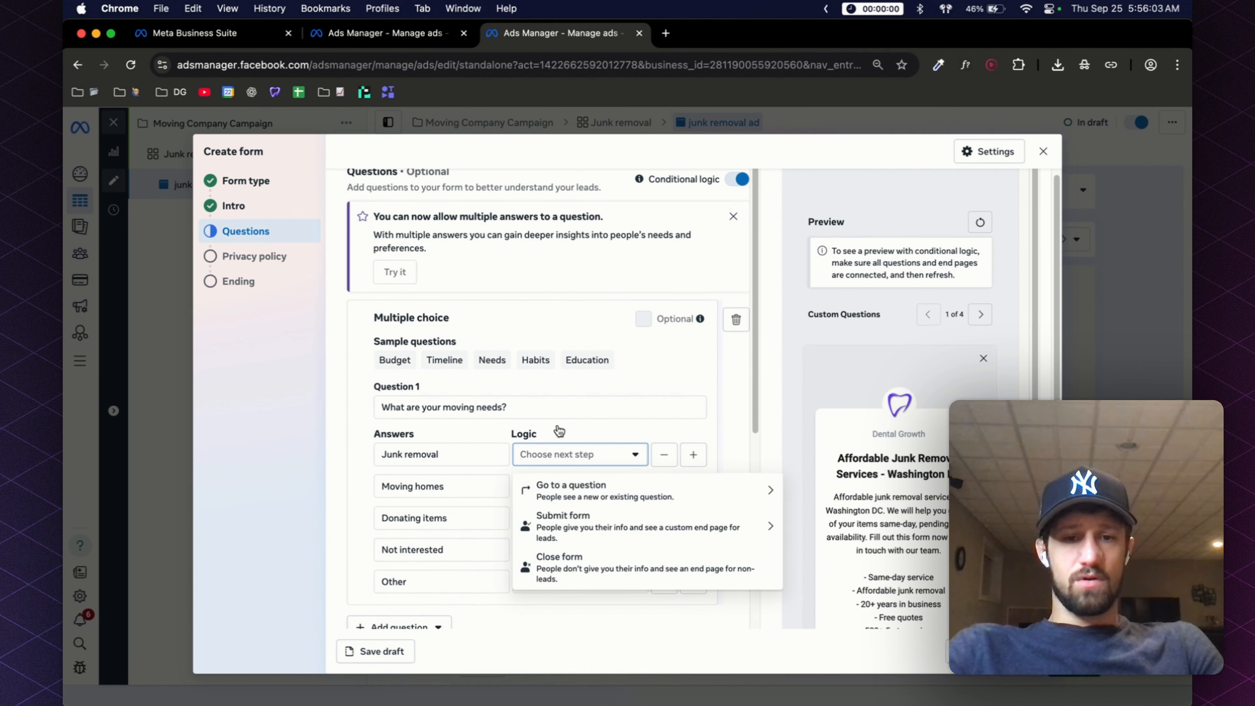
left_click(570, 388)
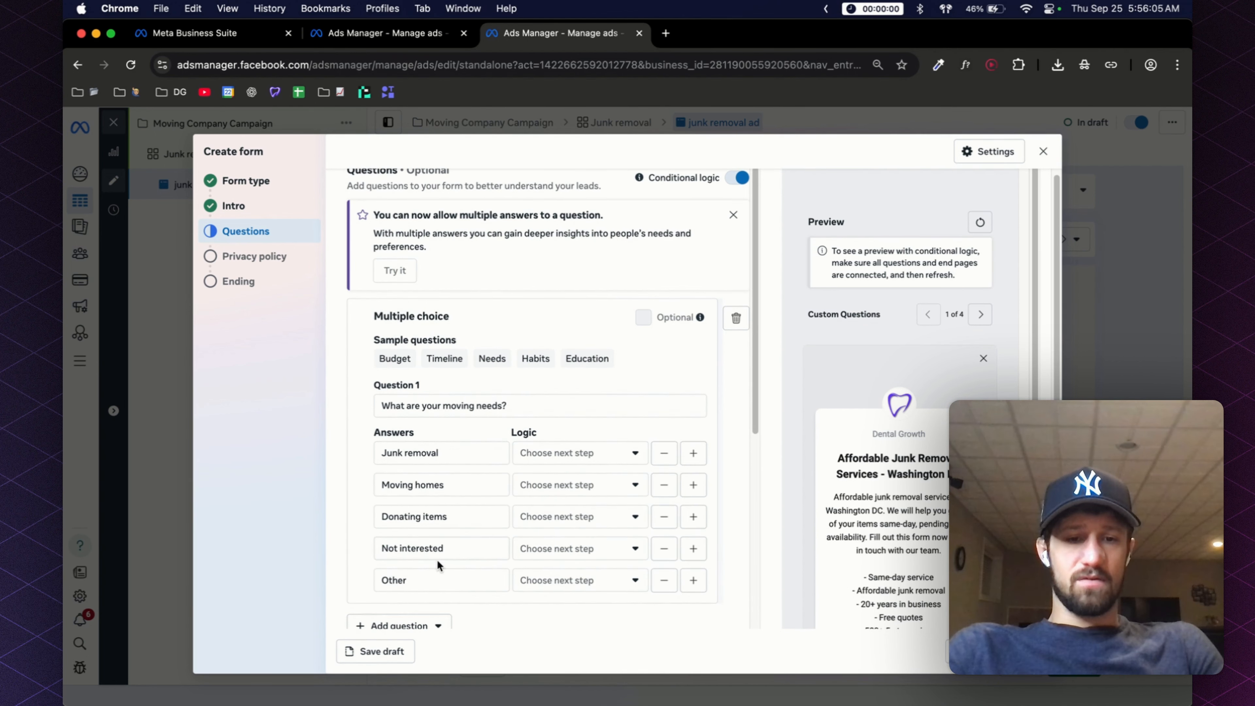
left_click(429, 622)
left_click(427, 557)
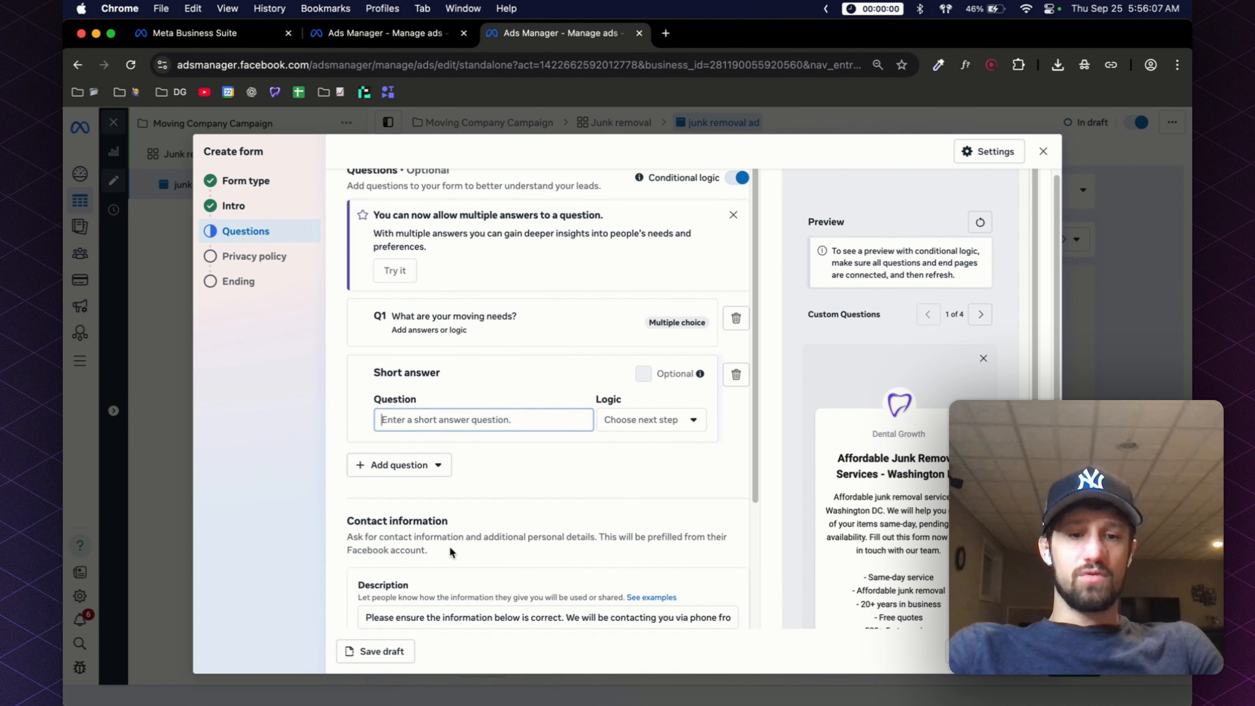
type("Please descr")
type("ib")
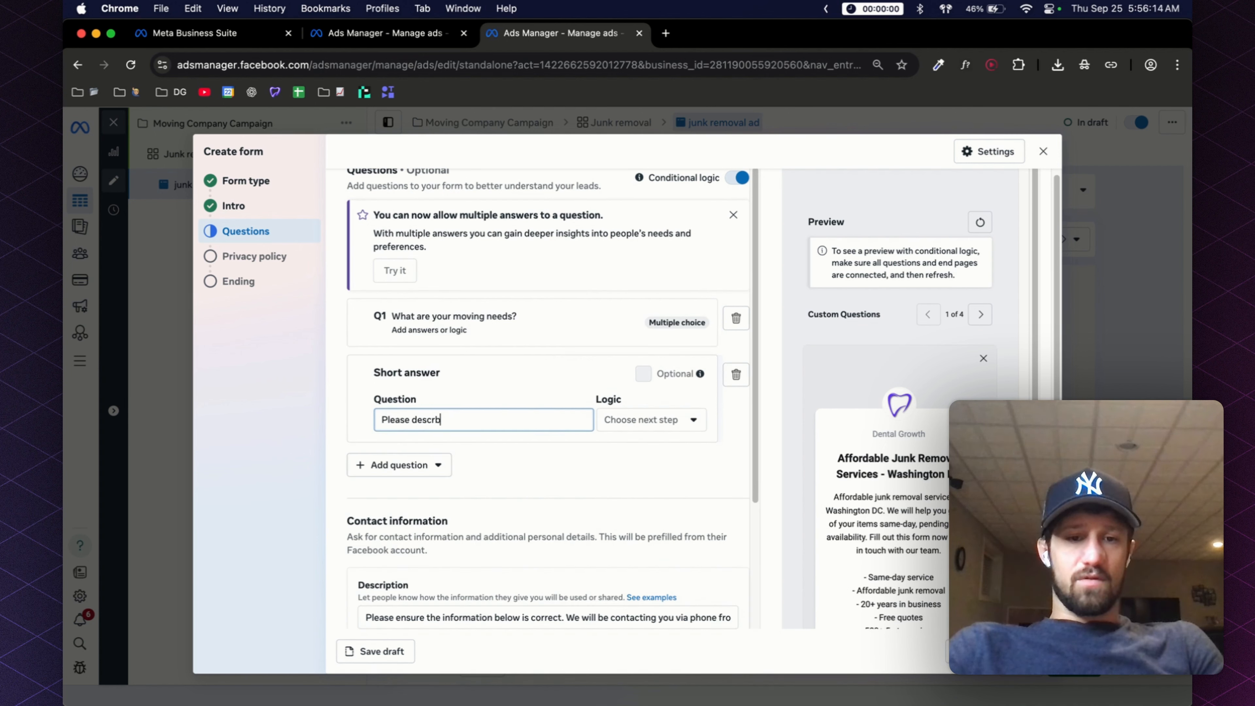
type("e your moving needs?")
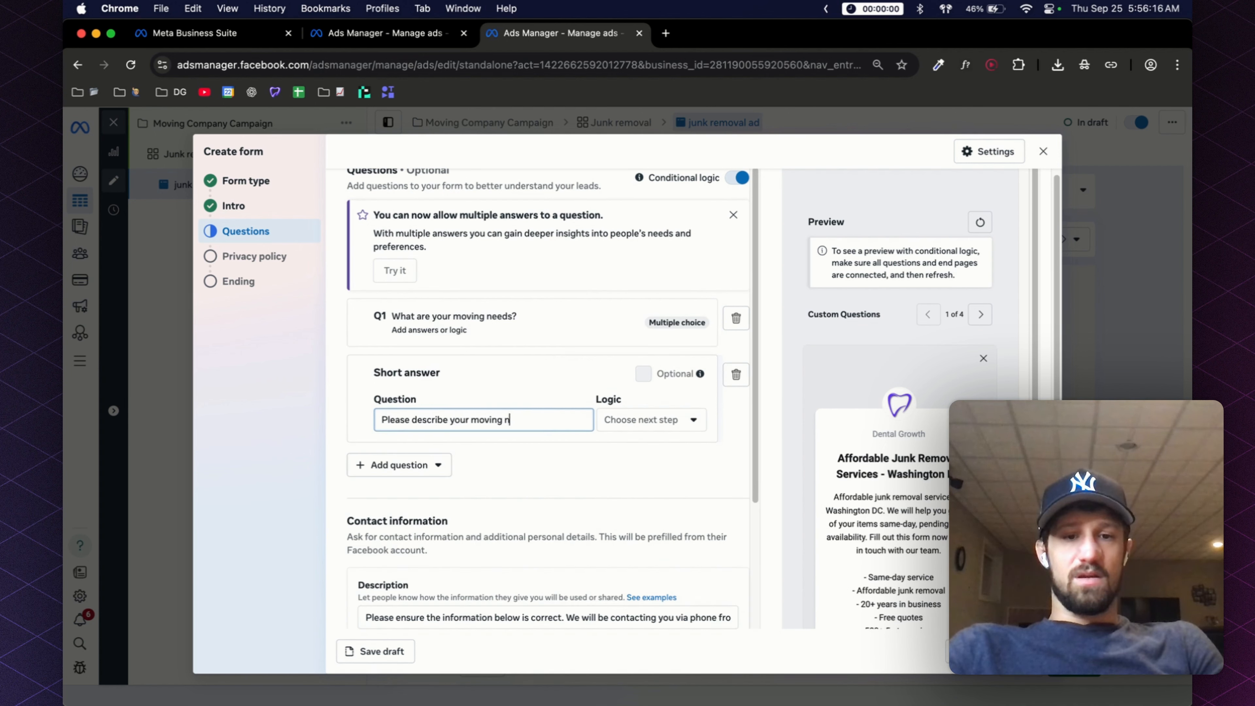
Make the short-answer question submit the form and lead to the E1 End page for leads.
left_click(651, 420)
left_click(642, 490)
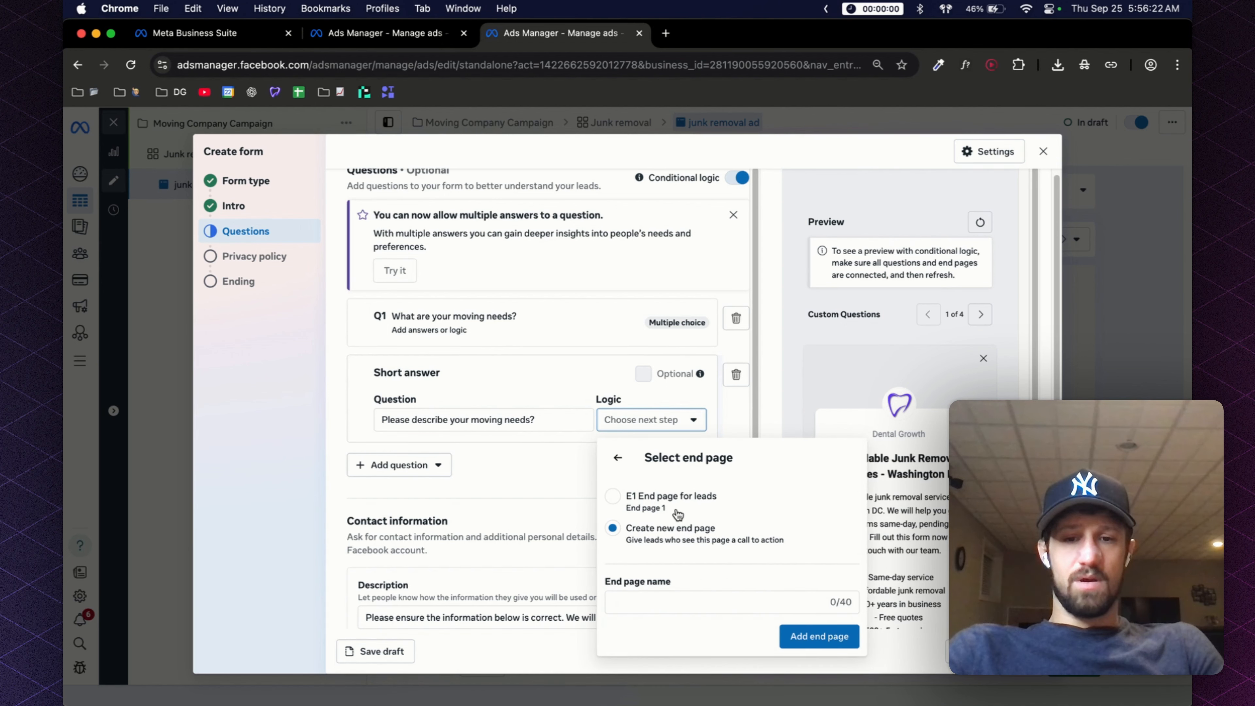
left_click(672, 507)
left_click(574, 403)
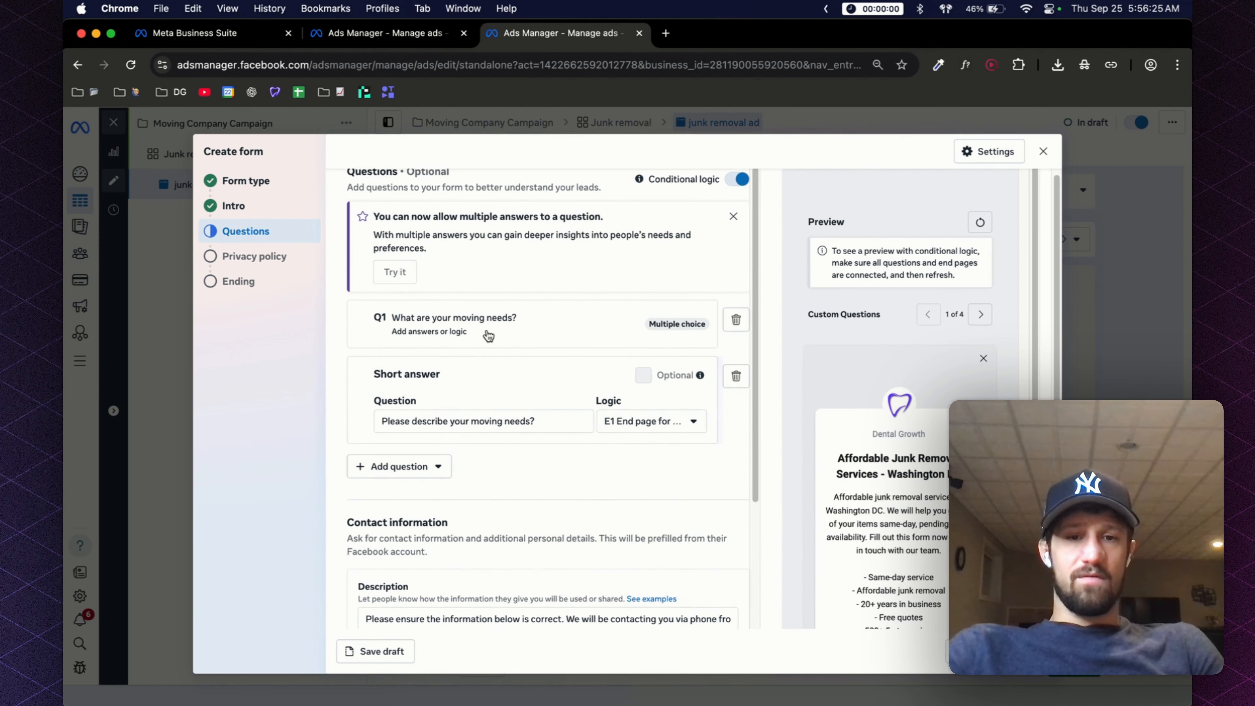
Route the "Junk removal", "Moving homes" and "Donating items" answers of Q1 to Q2 "Please describe your moving needs?".
left_click(489, 336)
left_click(567, 464)
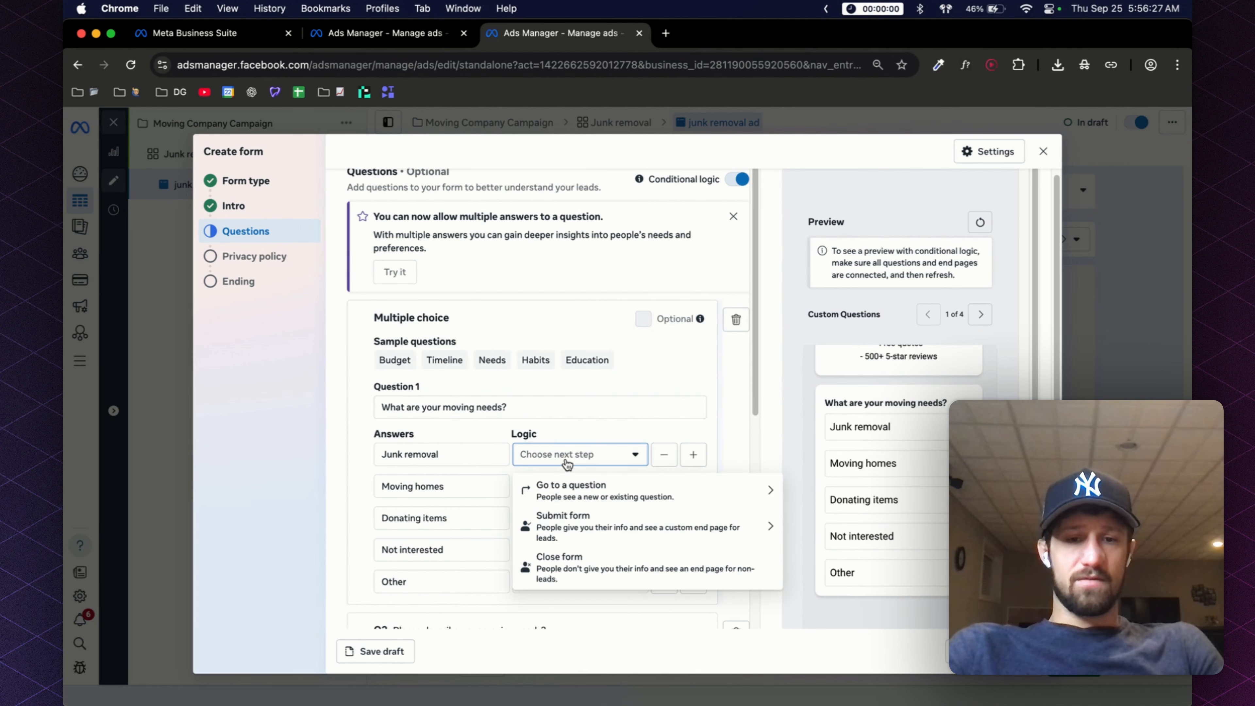
left_click(588, 491)
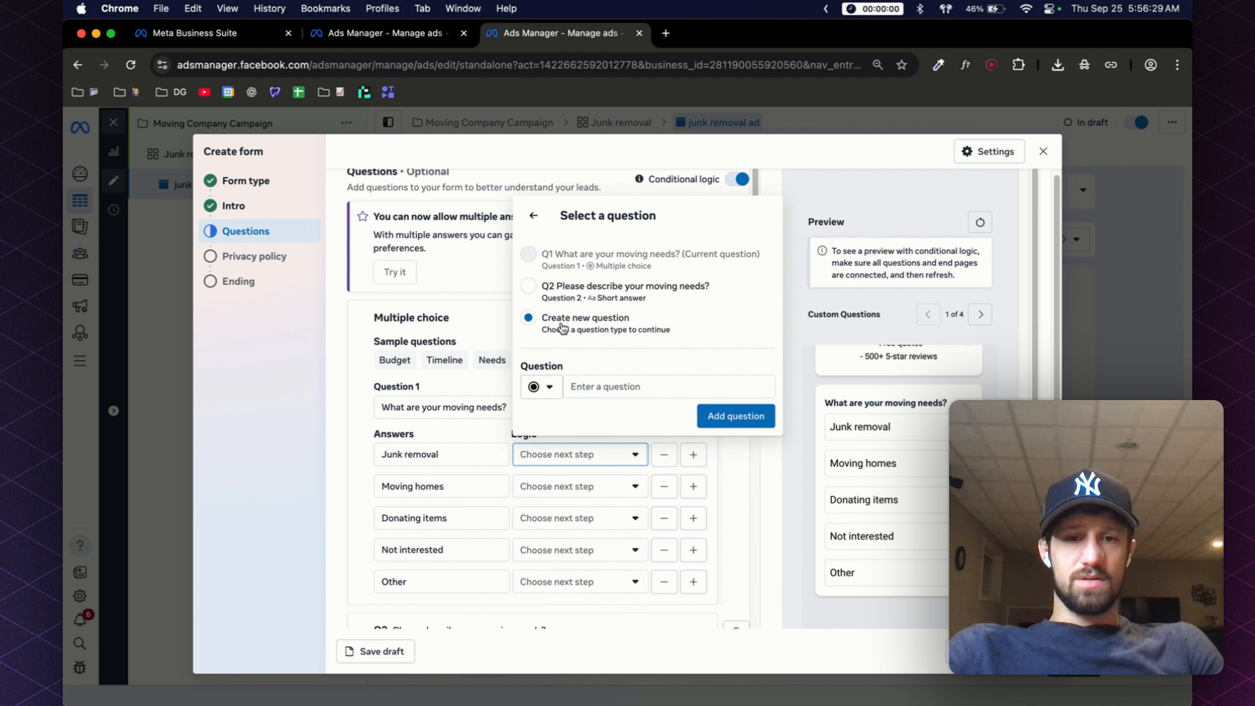
left_click(550, 286)
left_click(551, 508)
left_click(550, 538)
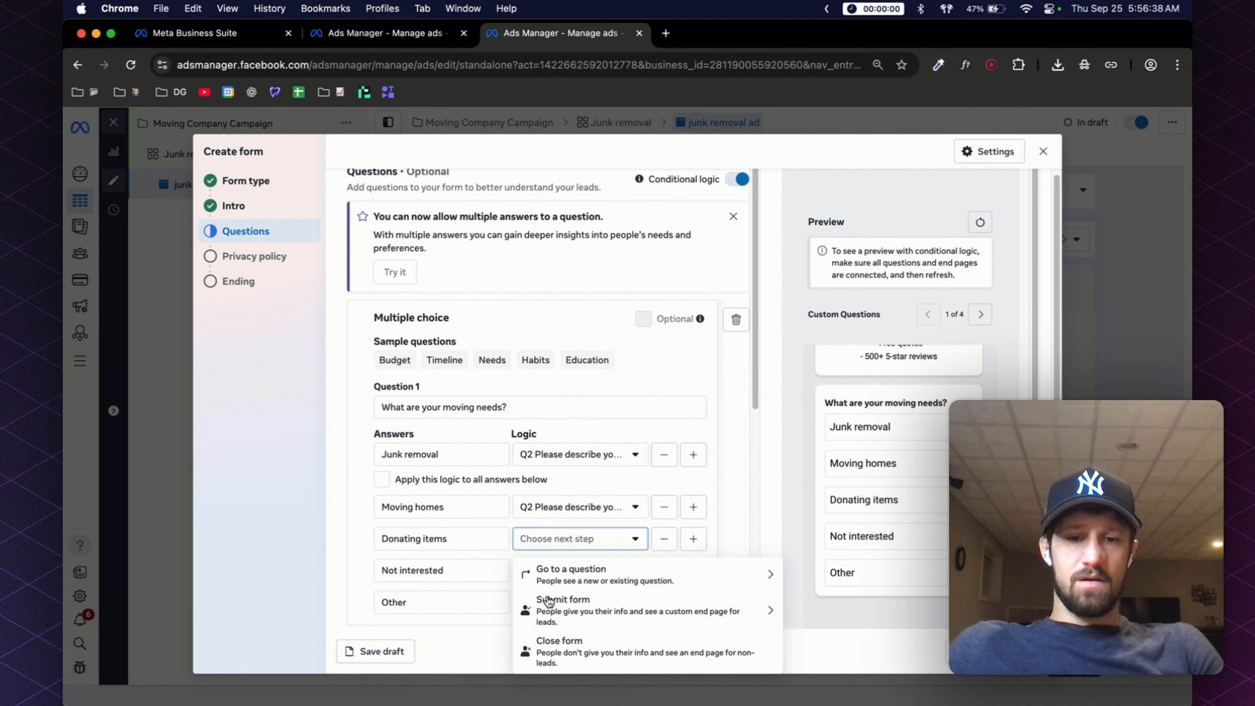
left_click(568, 566)
left_click(579, 363)
Make the "Not interested" answer close the form and route the "Other" answer to Q2.
left_click(545, 596)
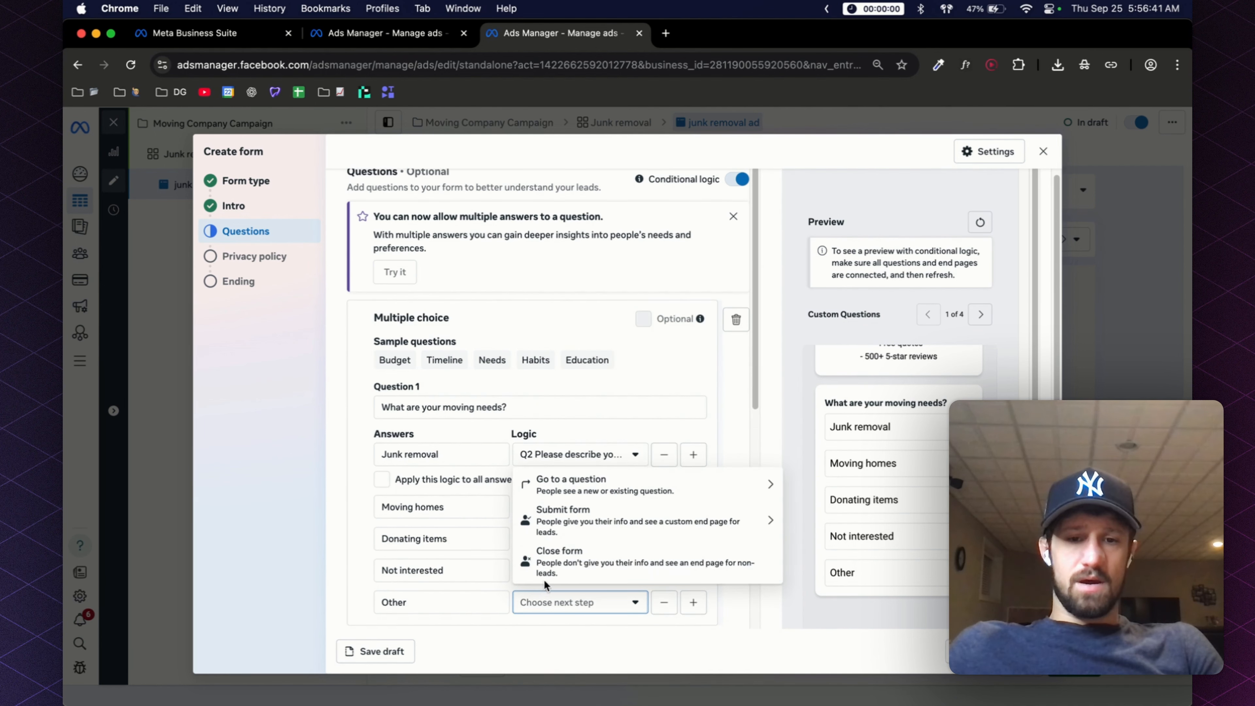
left_click(485, 587)
left_click(522, 576)
left_click(550, 531)
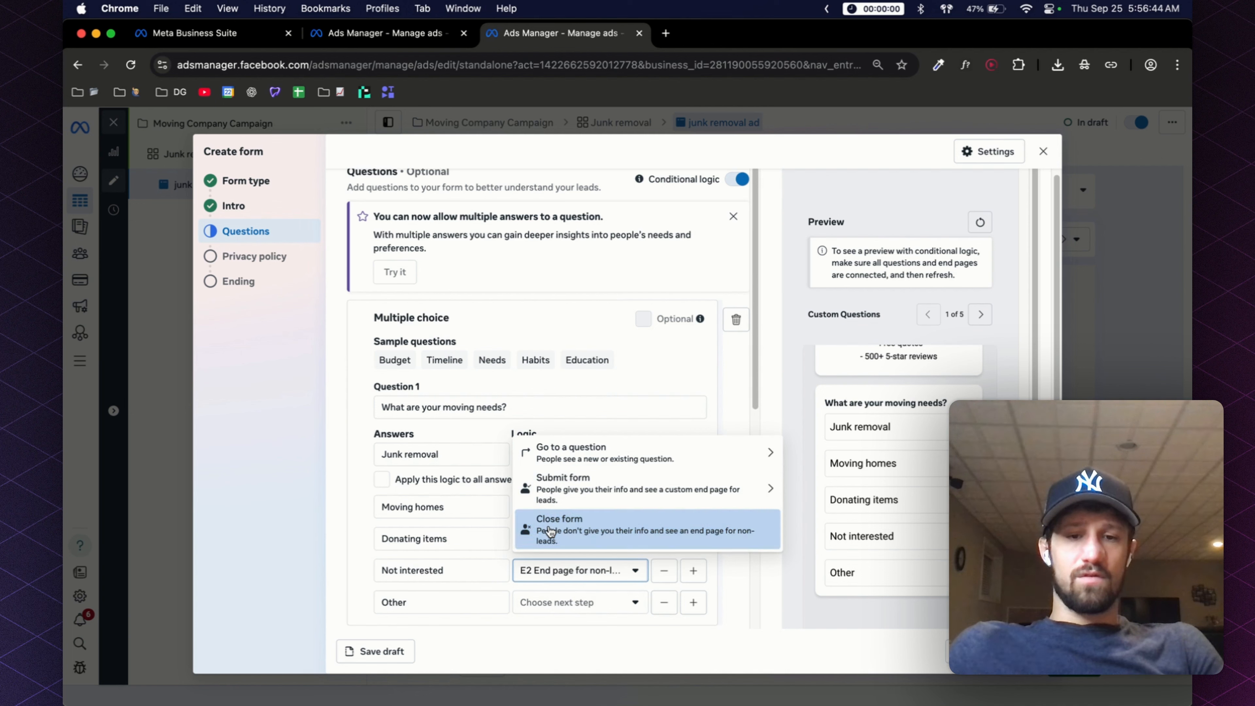
left_click(552, 601)
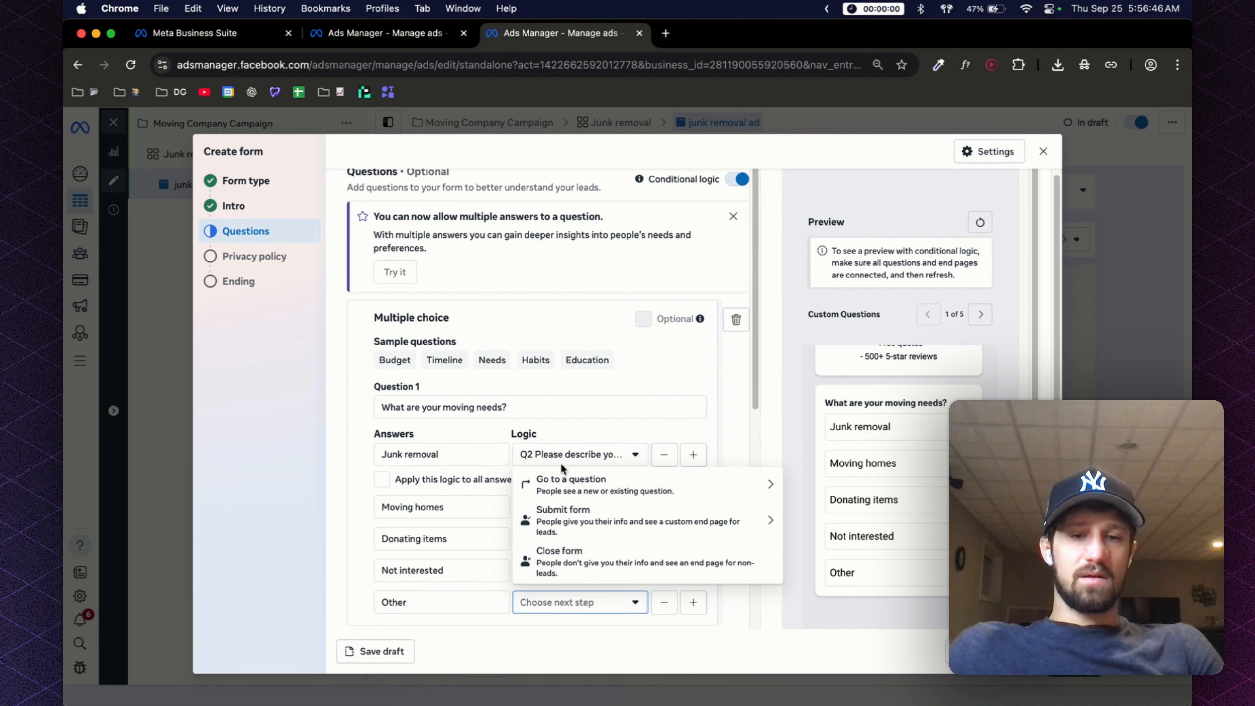
left_click(571, 480)
left_click(572, 454)
Add a short-answer question "Where are you located?" with its logic set to the E1 End page for leads.
scroll(410, 531, "down", 5)
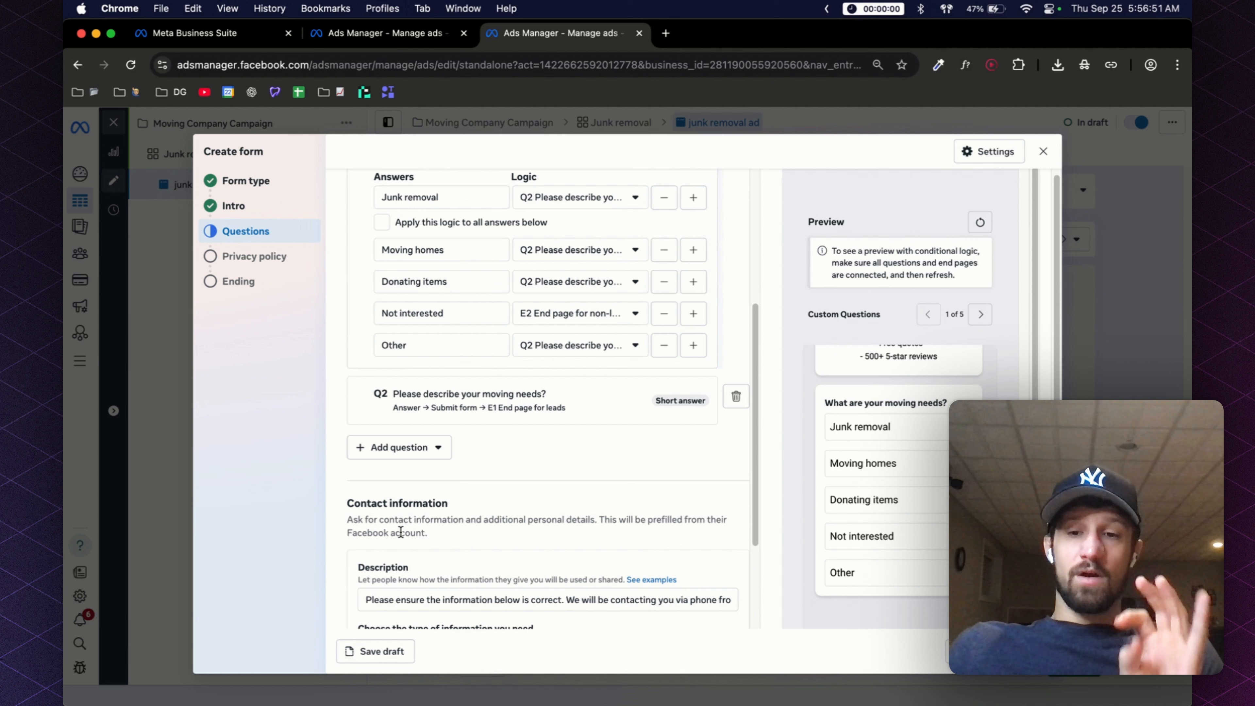
scroll(423, 514, "up", 1)
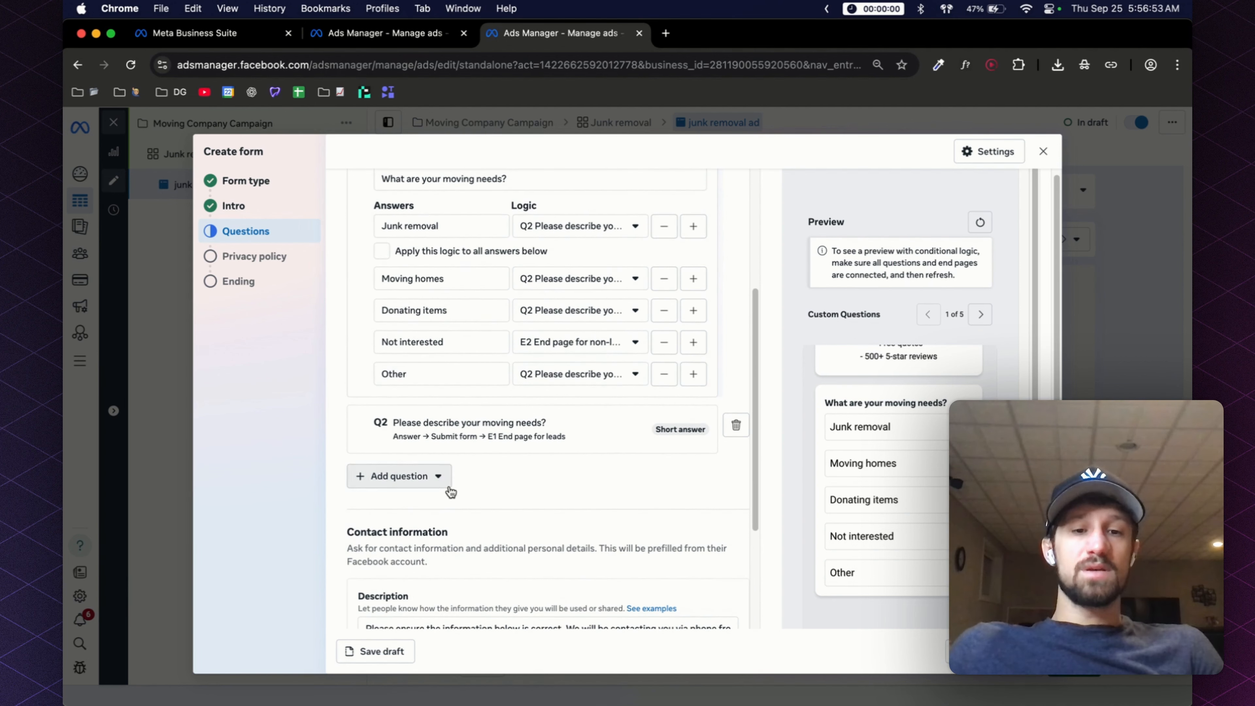
left_click(399, 482)
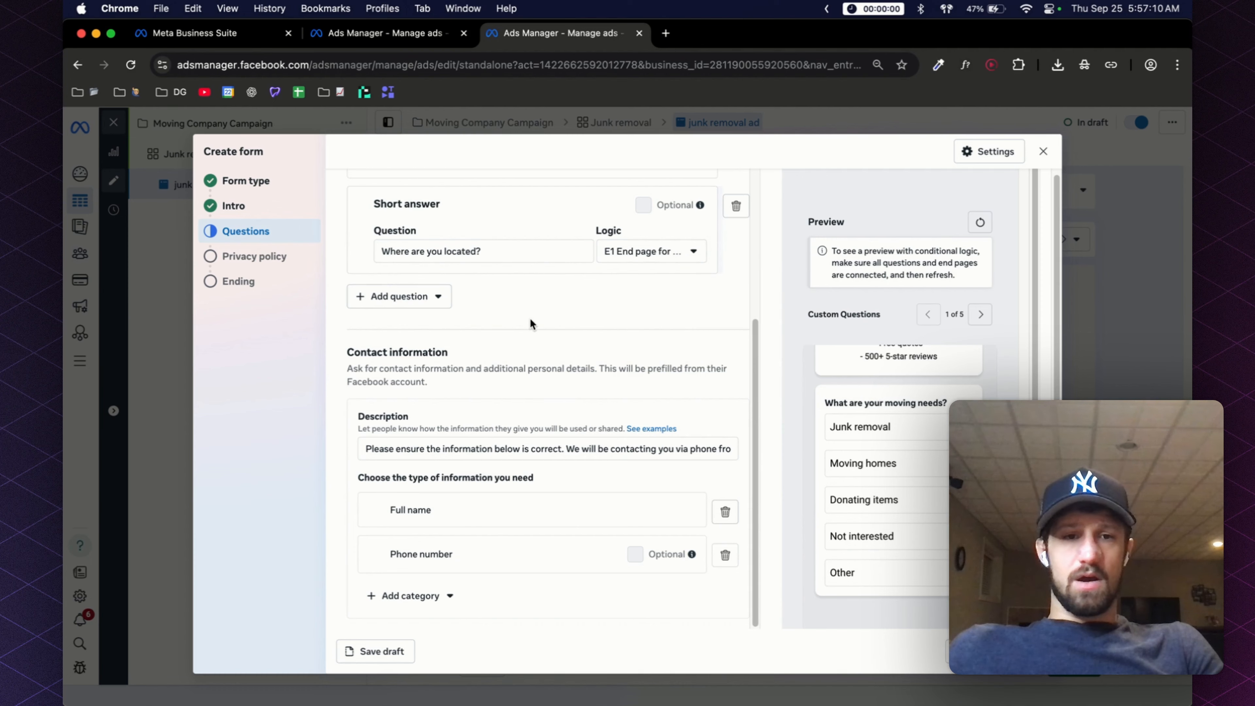
Add the City contact field to the information requested in the form's contact information.
scroll(529, 323, "up", 5)
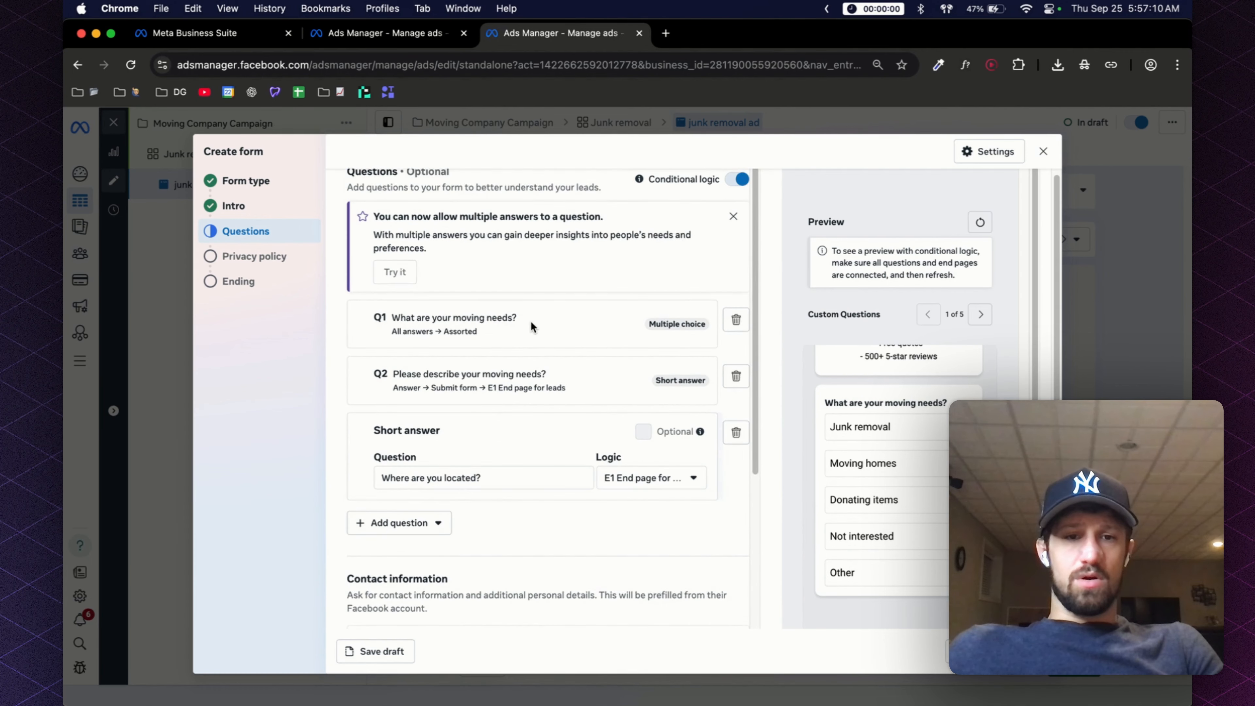
scroll(484, 384, "down", 5)
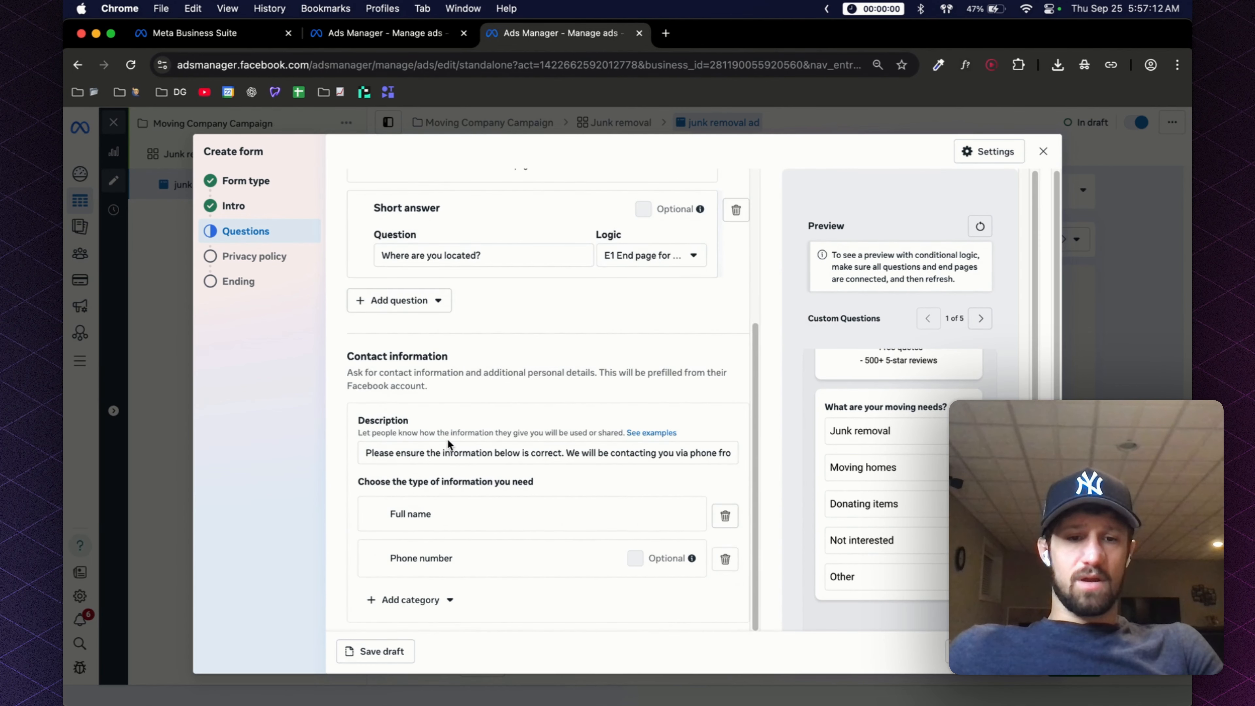
left_click(413, 598)
mouse_move(440, 470)
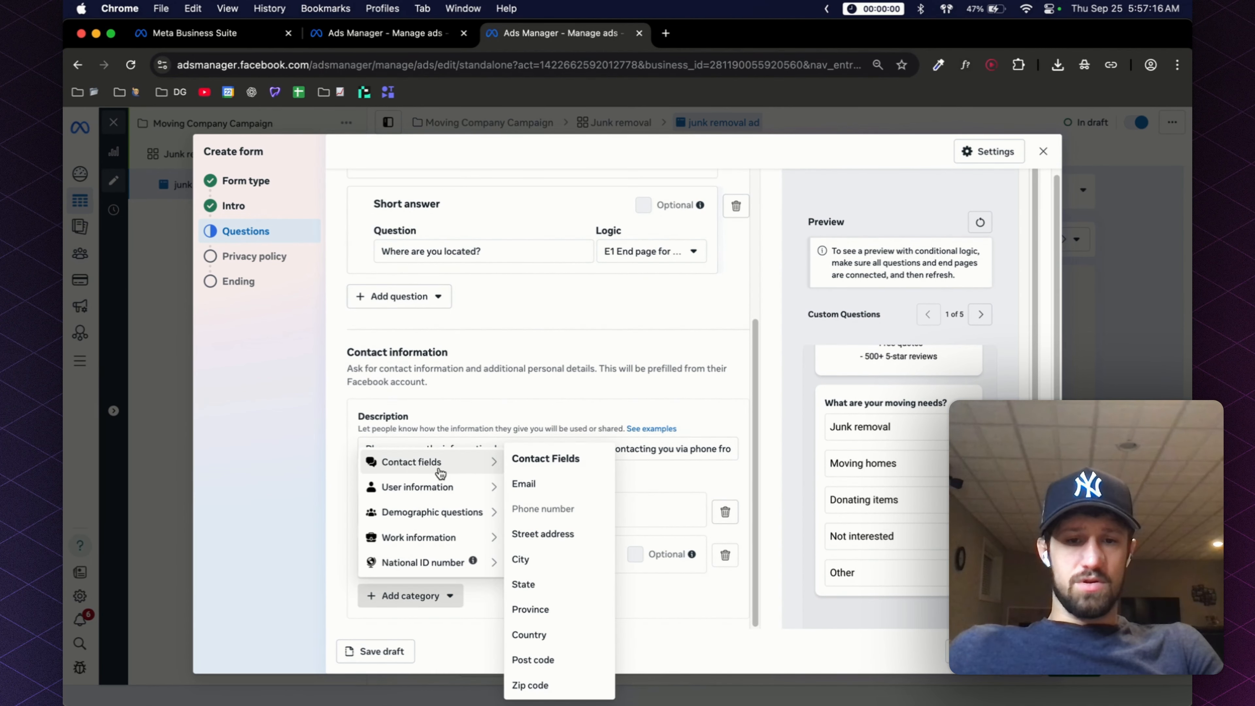
left_click(526, 559)
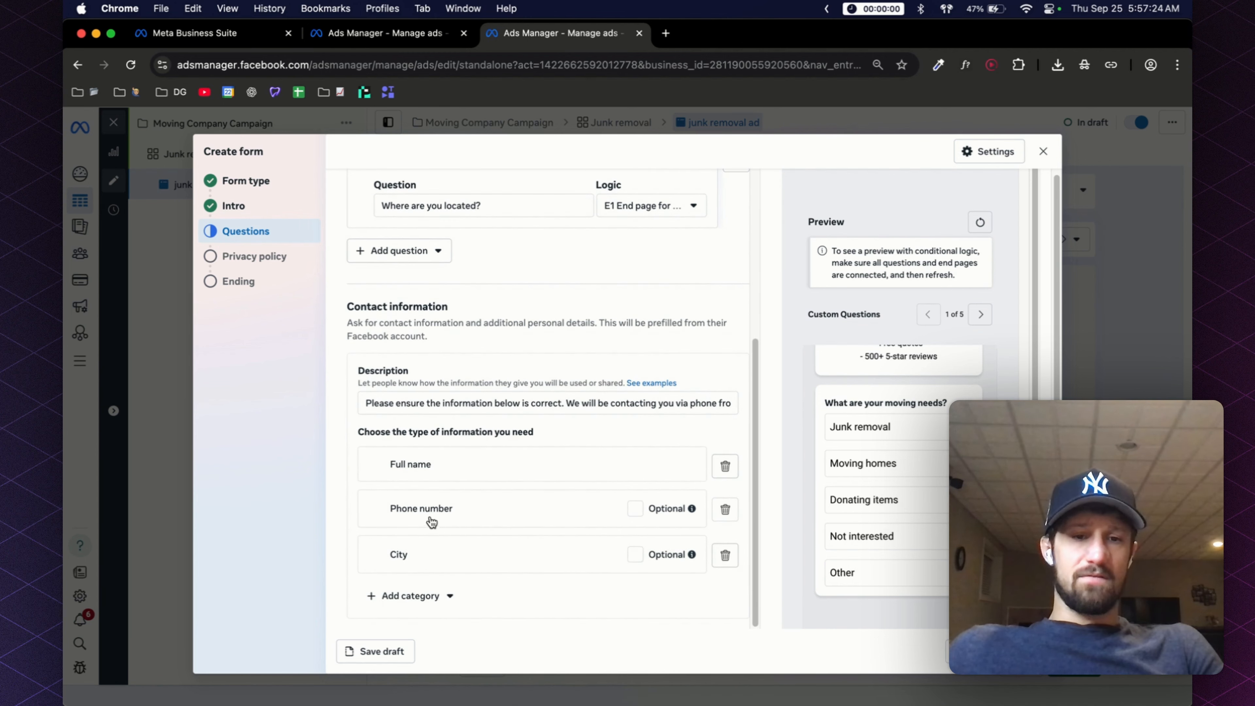
scroll(448, 343, "up", 6)
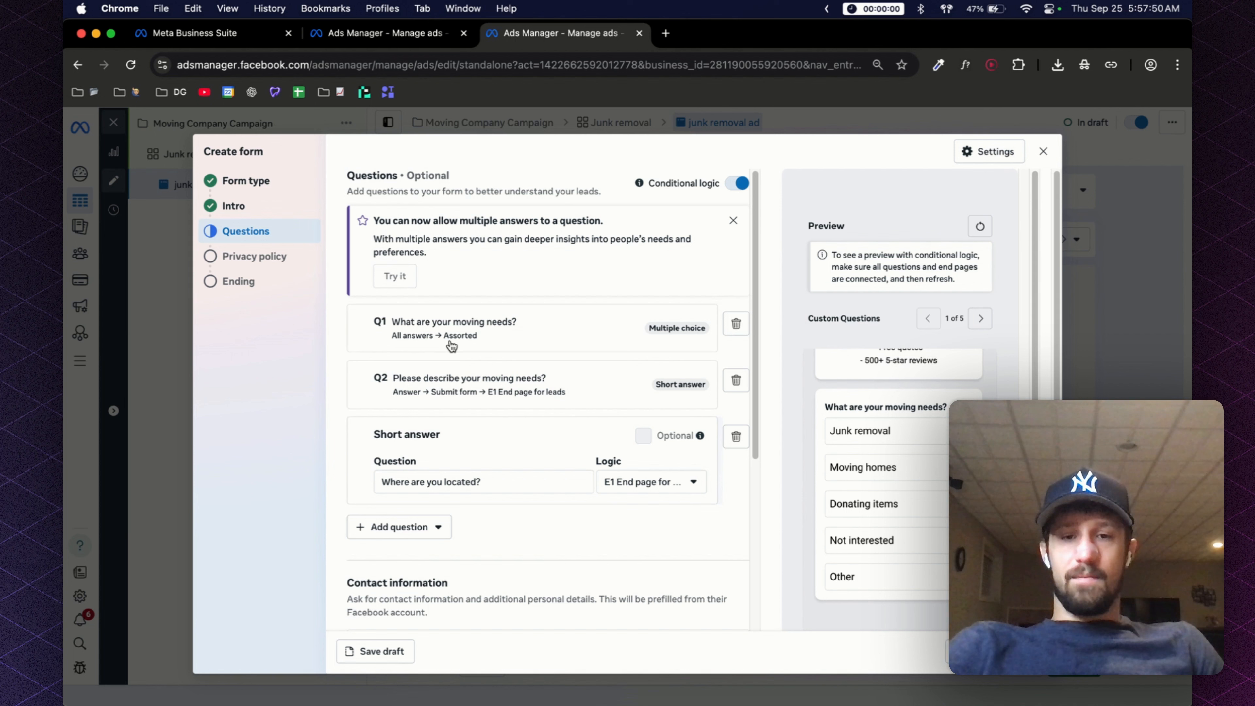
left_click(415, 528)
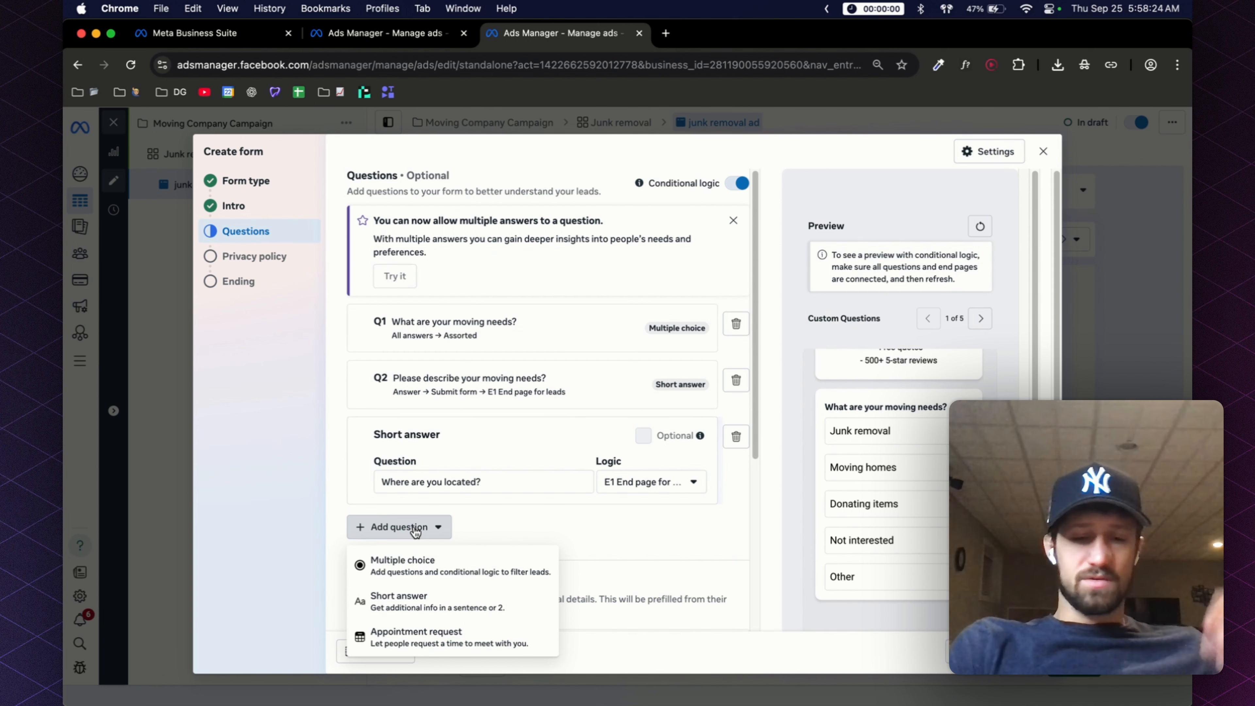
left_click(470, 526)
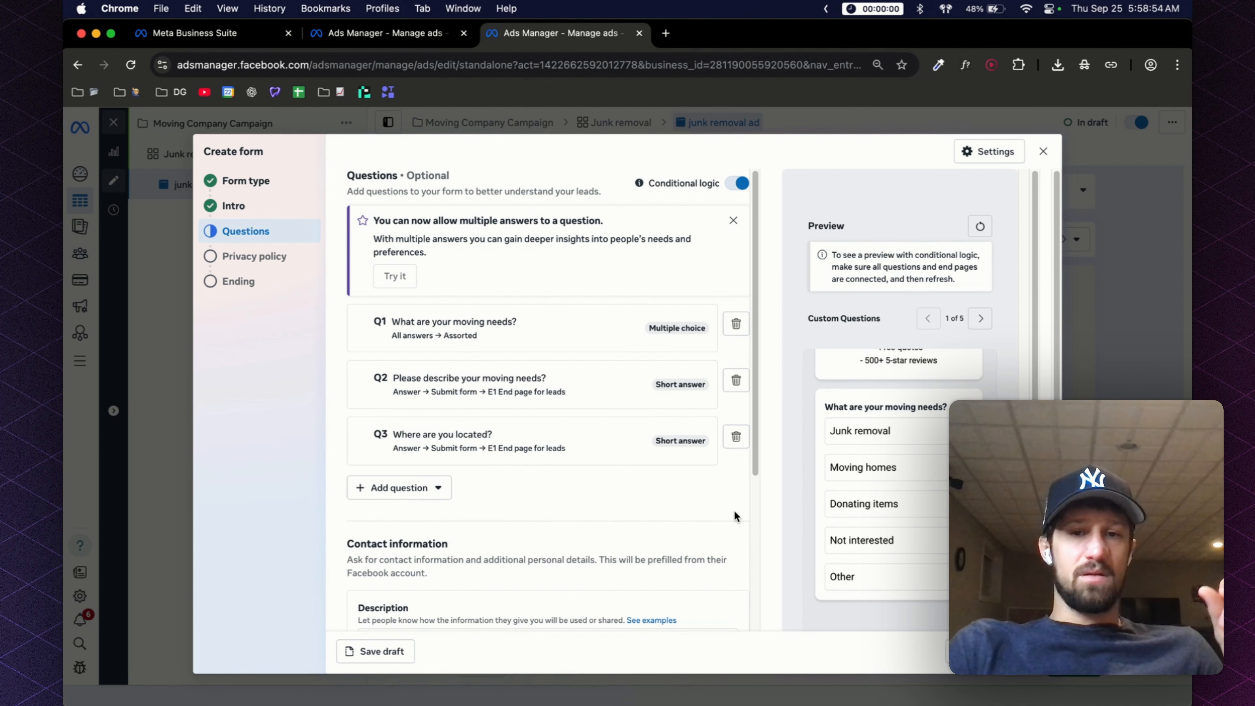
Continue to the privacy policy, set its link to marketingprivacypolicy.com and the link text to "Privacy Policy.".
left_click(1027, 651)
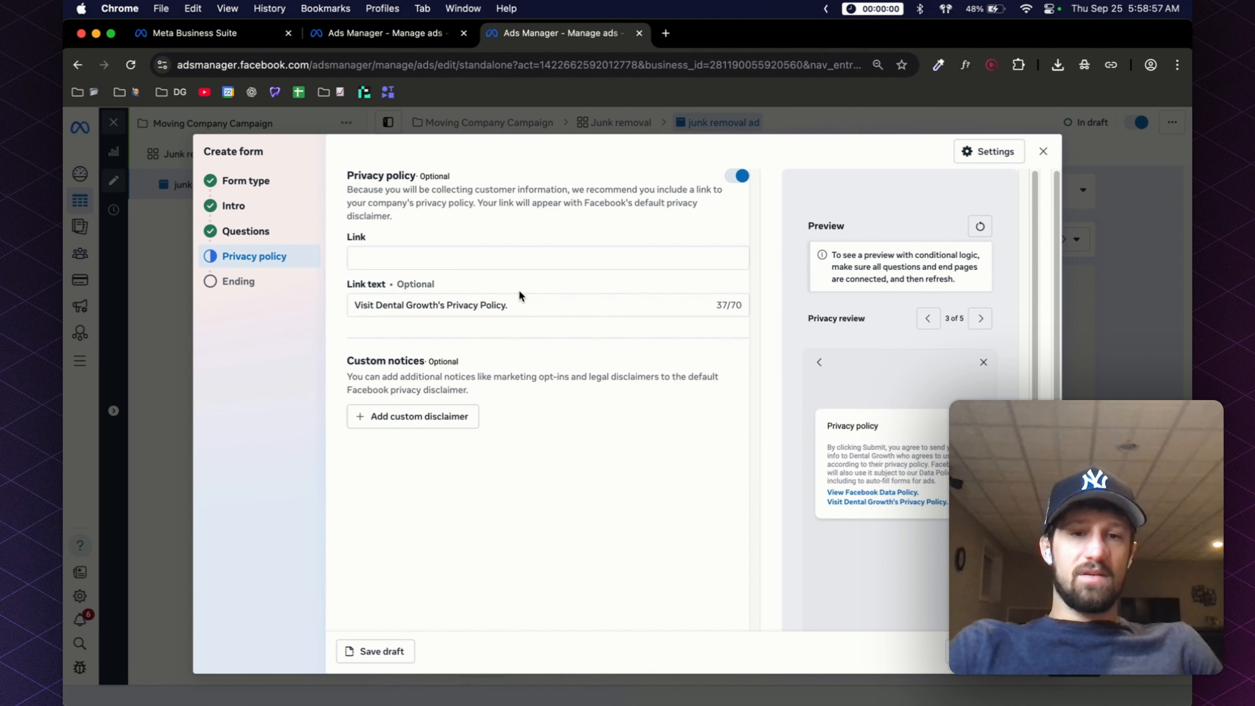
left_click(520, 262)
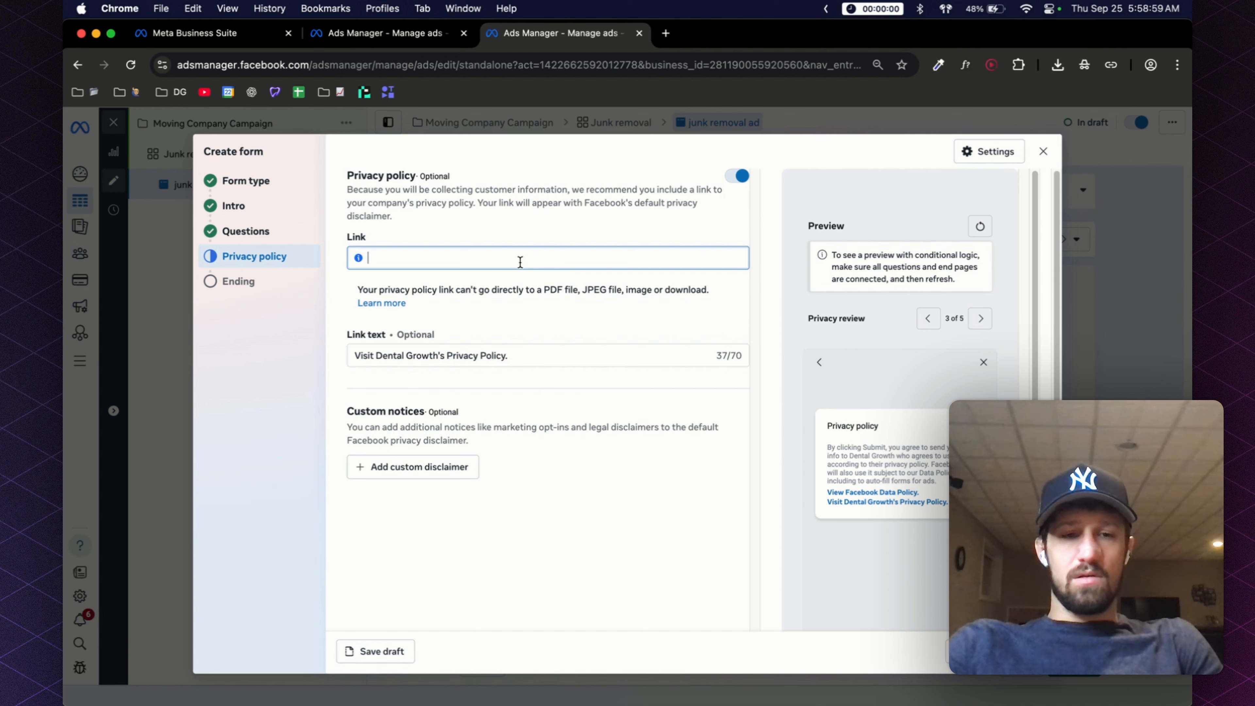
type("marketingprivacypolicy.com")
left_click(498, 346)
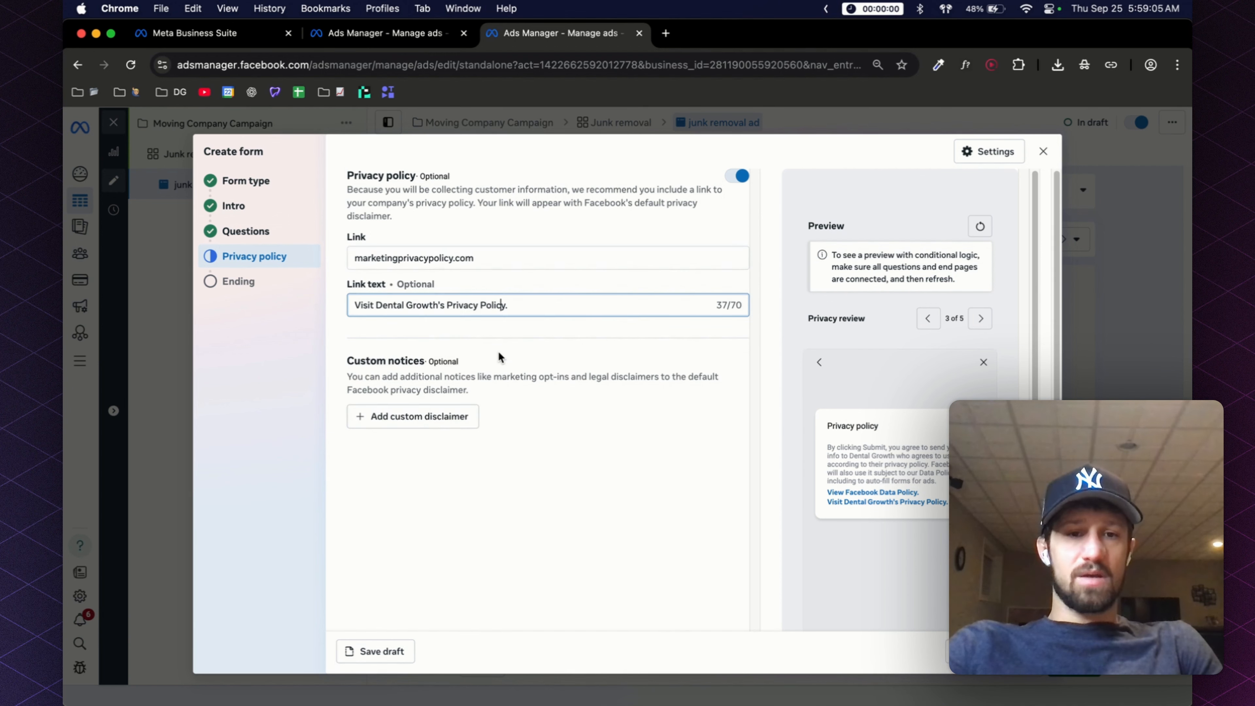
triple_click(432, 304)
type("Privacy Policy.")
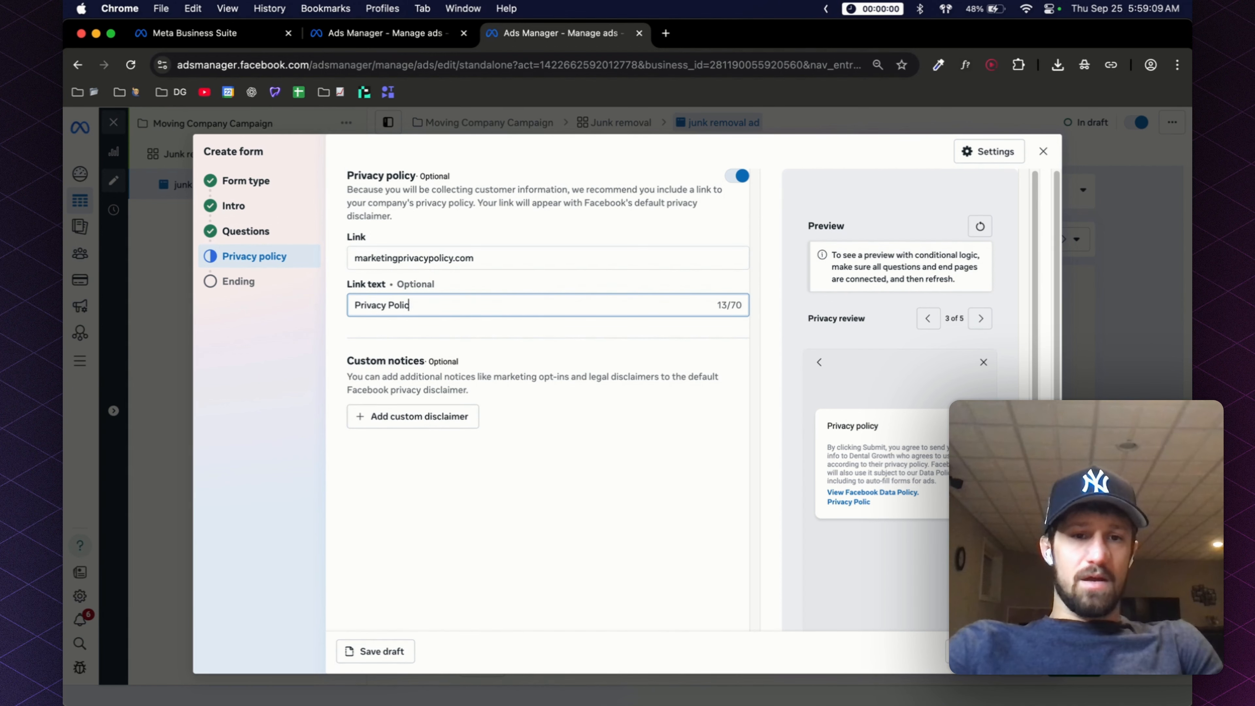
left_click(588, 490)
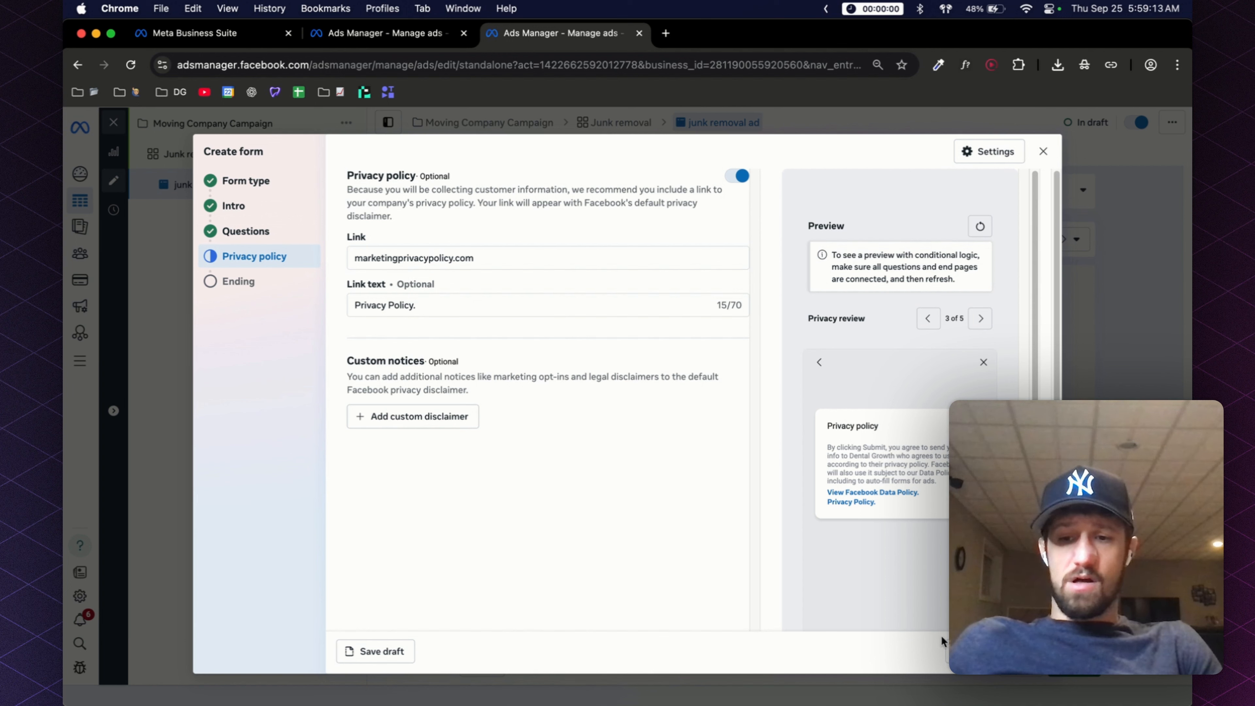
Continue to the ending and give the E1 end page the headline "Wait, Last Step:" and description "Tap the button below to call our team now.".
left_click(1032, 652)
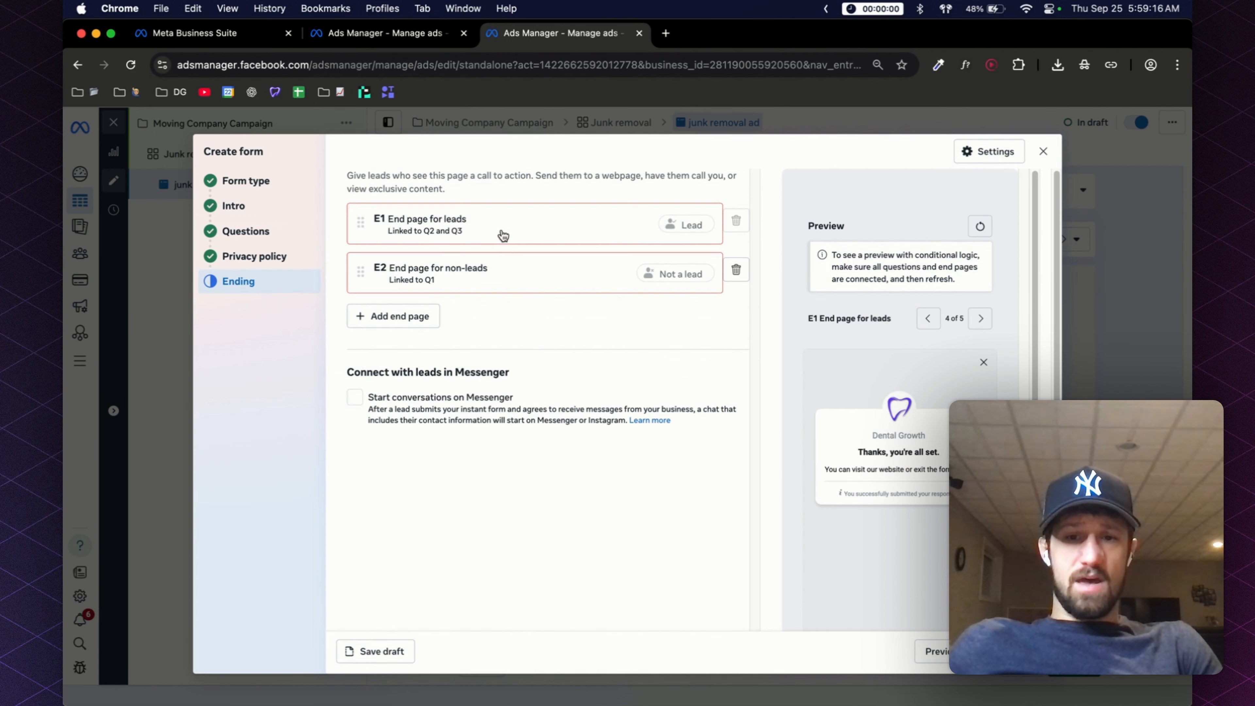
left_click(500, 232)
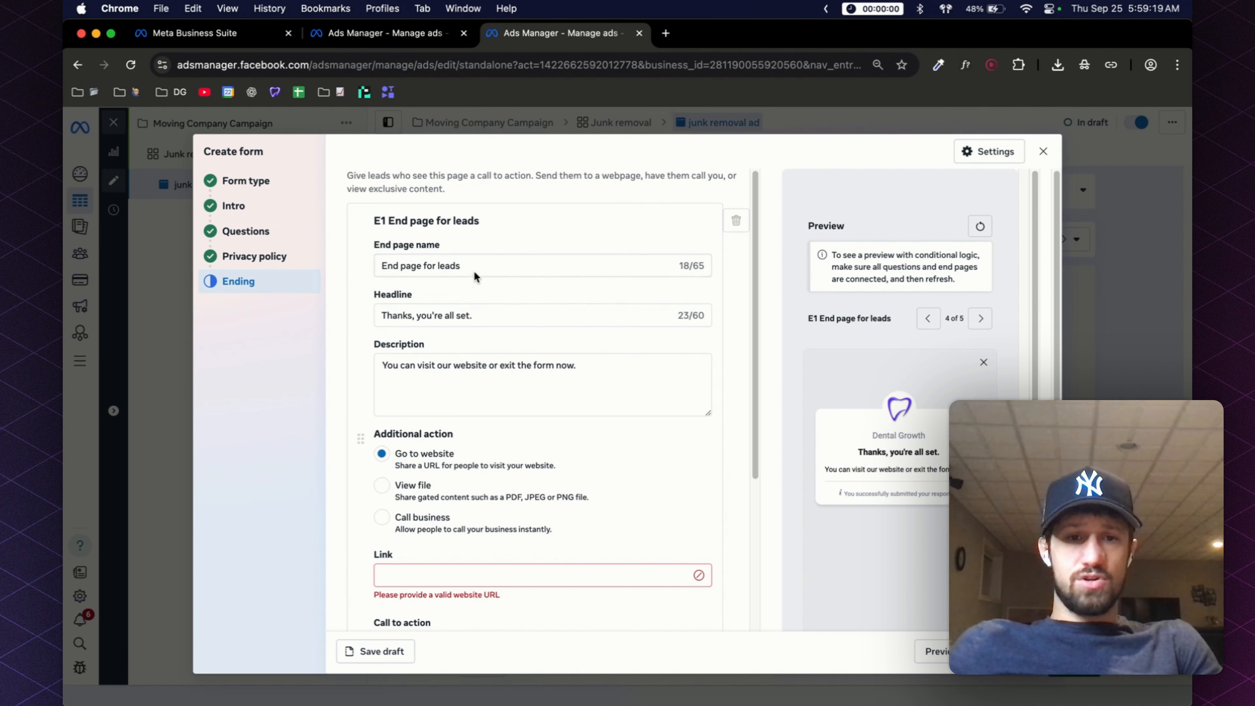
left_click(475, 315)
key("super+a")
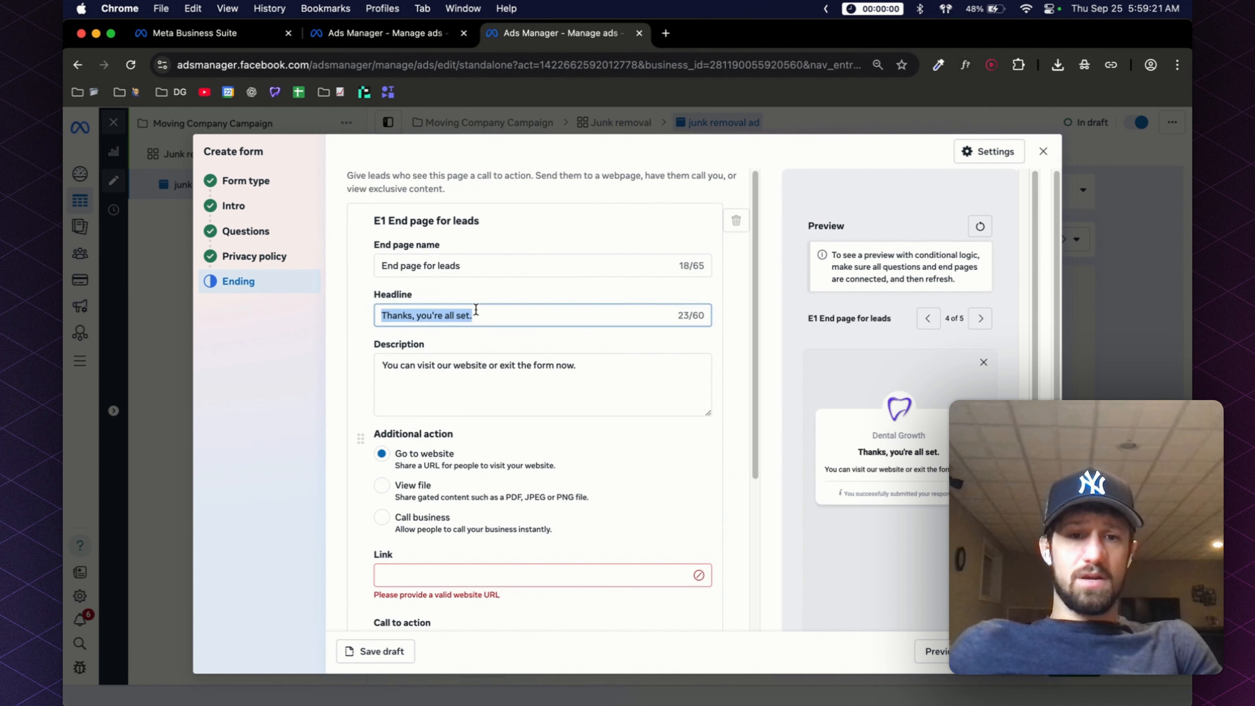
type("Wait, Last Step:")
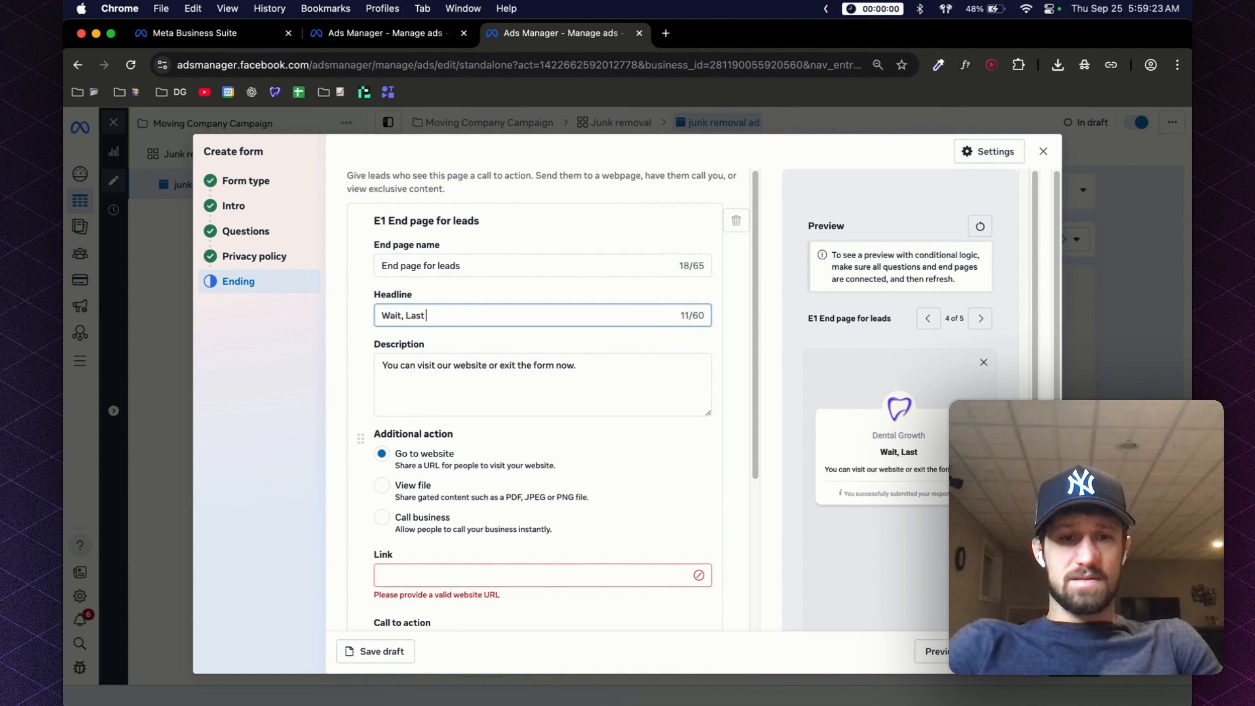
key("Tab")
type("Tap the button")
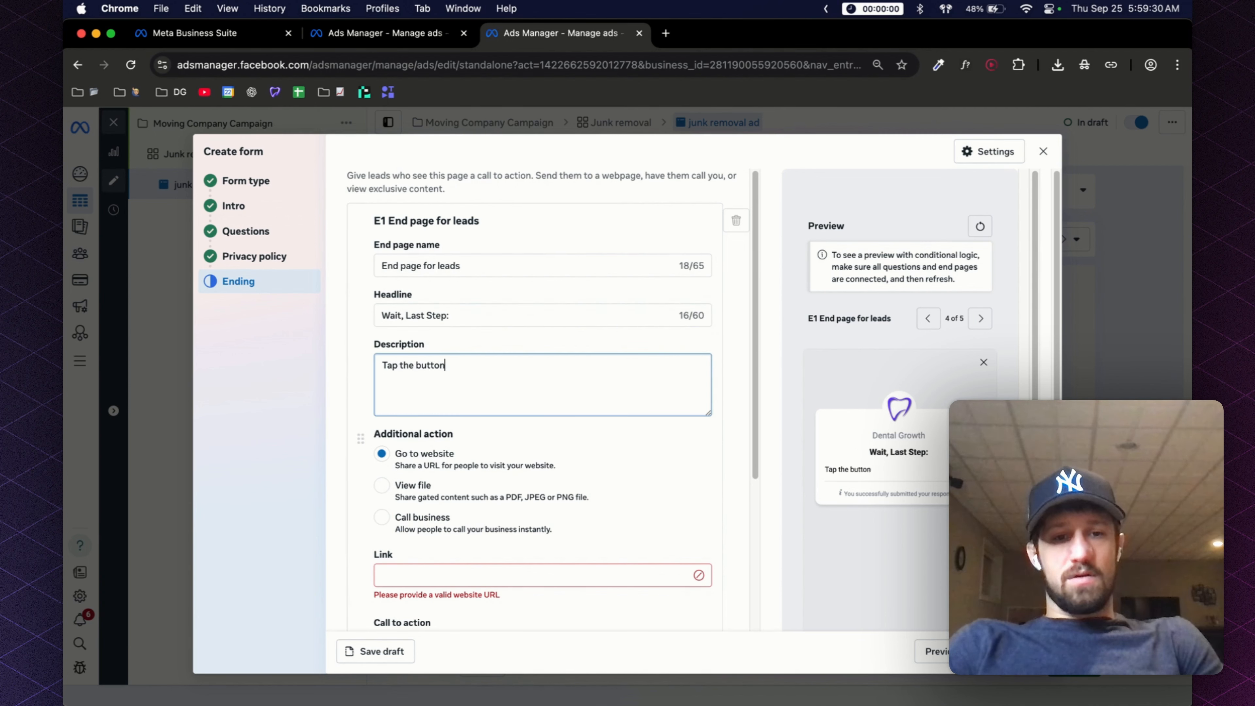
type(" below to call ")
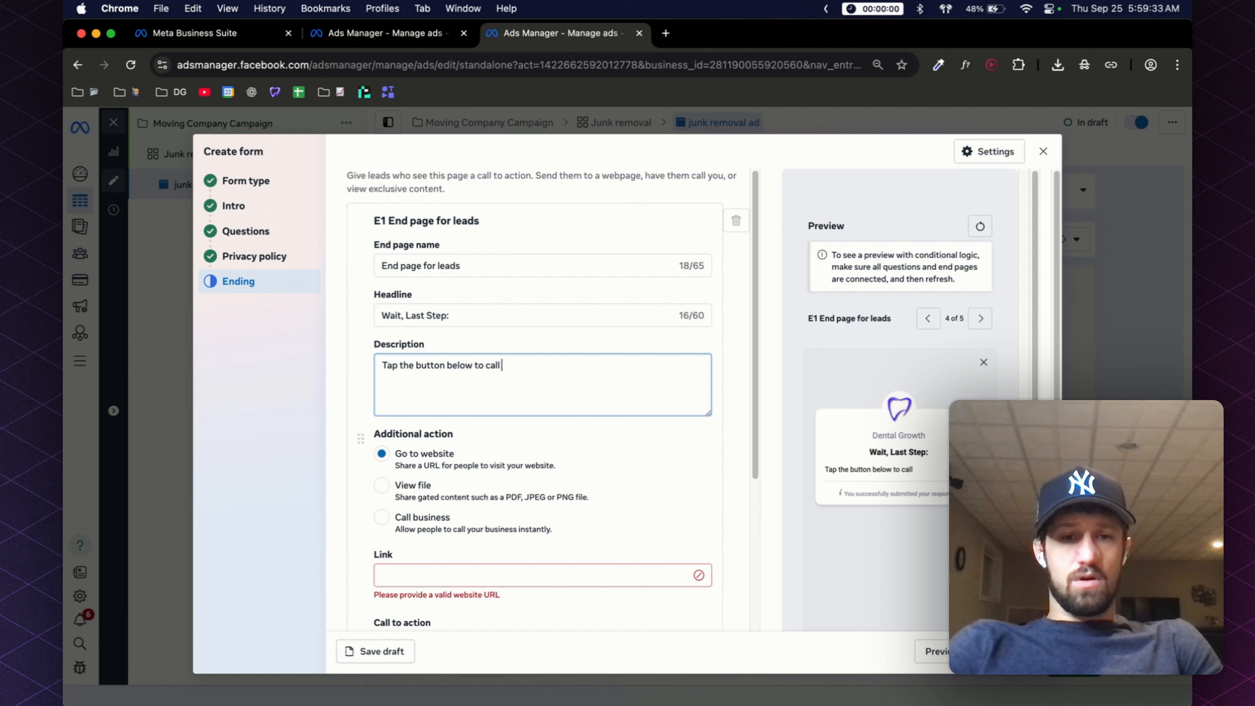
type("our team now.")
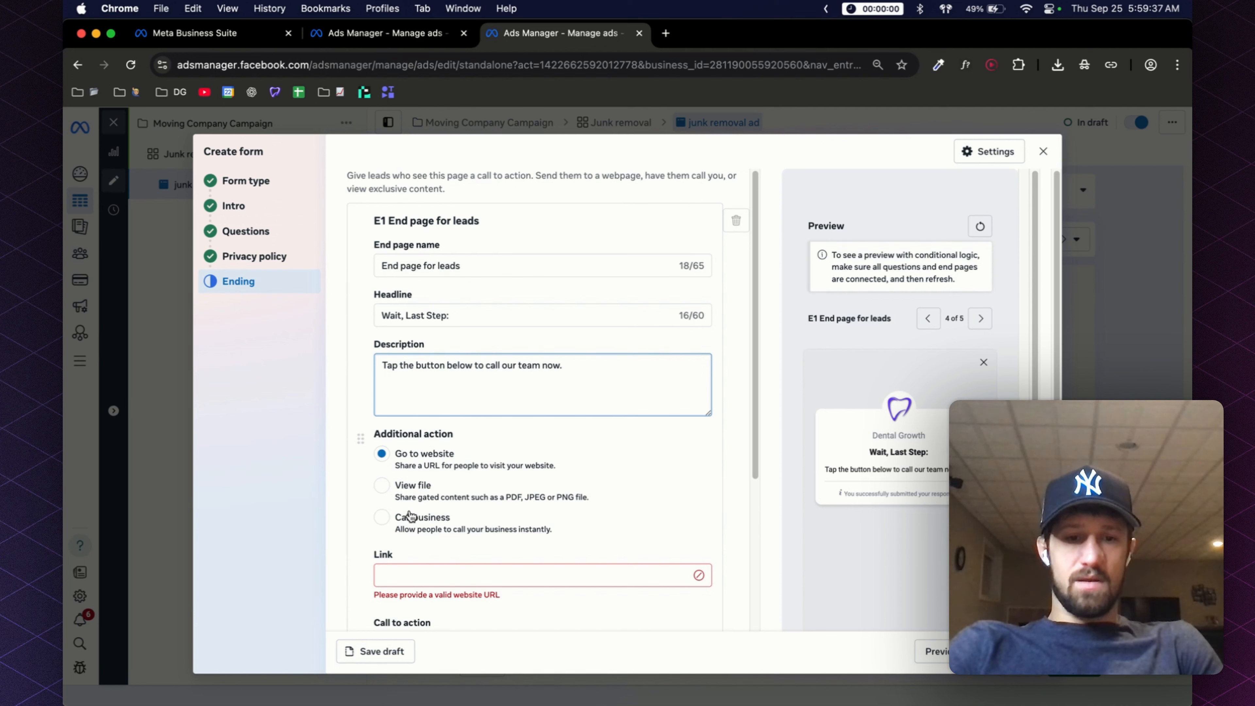
Set the E1 end page's additional action to Call business and enter the business phone number.
left_click(408, 516)
left_click(525, 574)
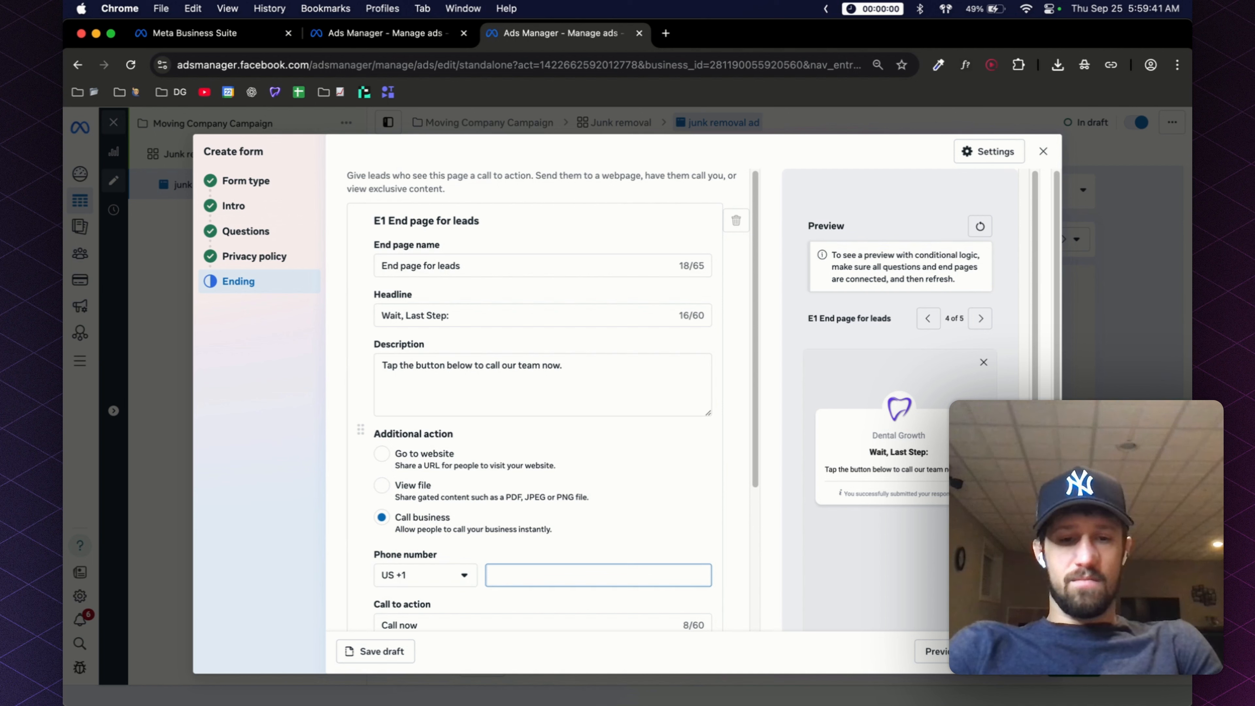
type("444444444")
Change the E1 end page's call to action to "Call Moving Company Now" and check it in the form preview.
scroll(574, 529, "down", 2)
left_click(477, 544)
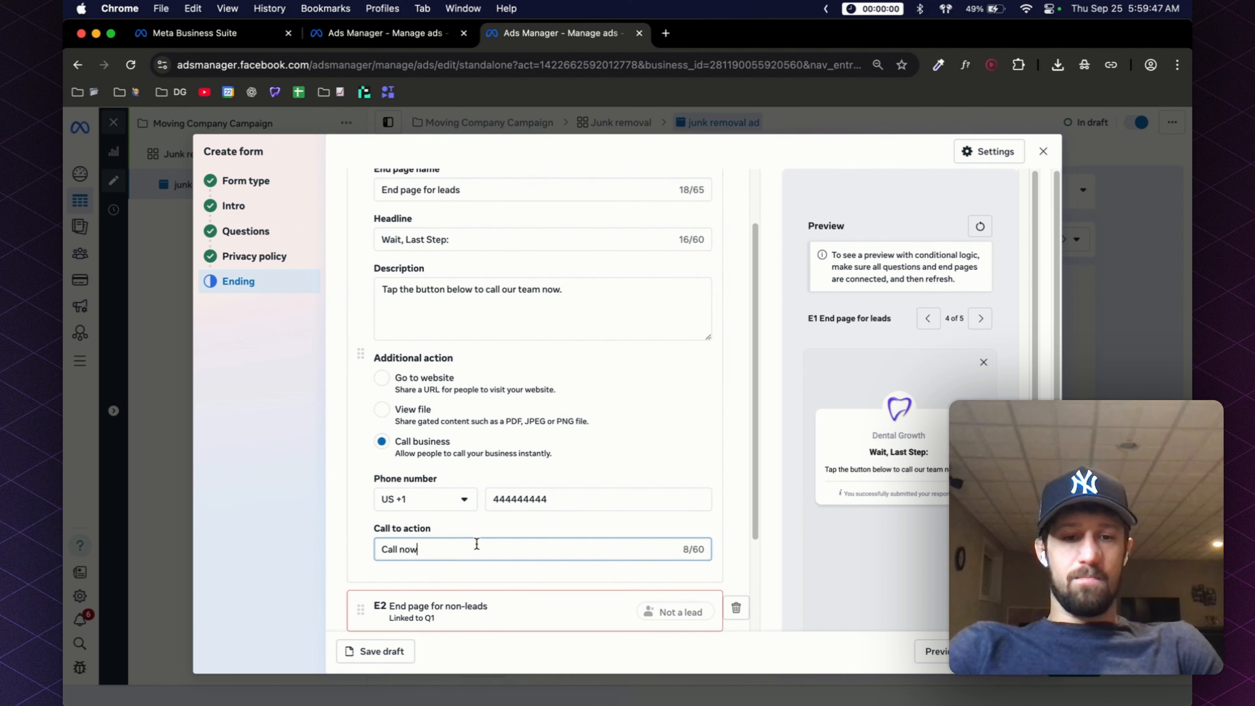
key("BackSpace")
key("BackSpace")
key("BackSpace")
type("Moving Company Now")
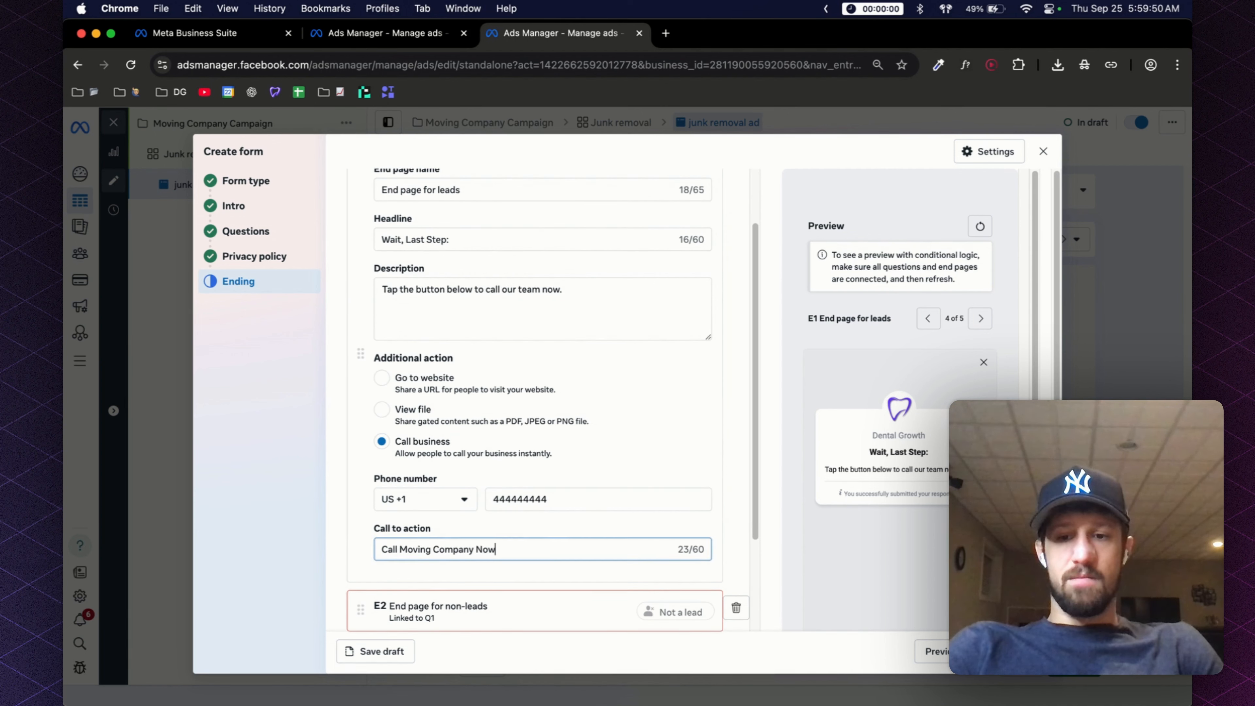
left_click(617, 498)
scroll(867, 495, "down", 2)
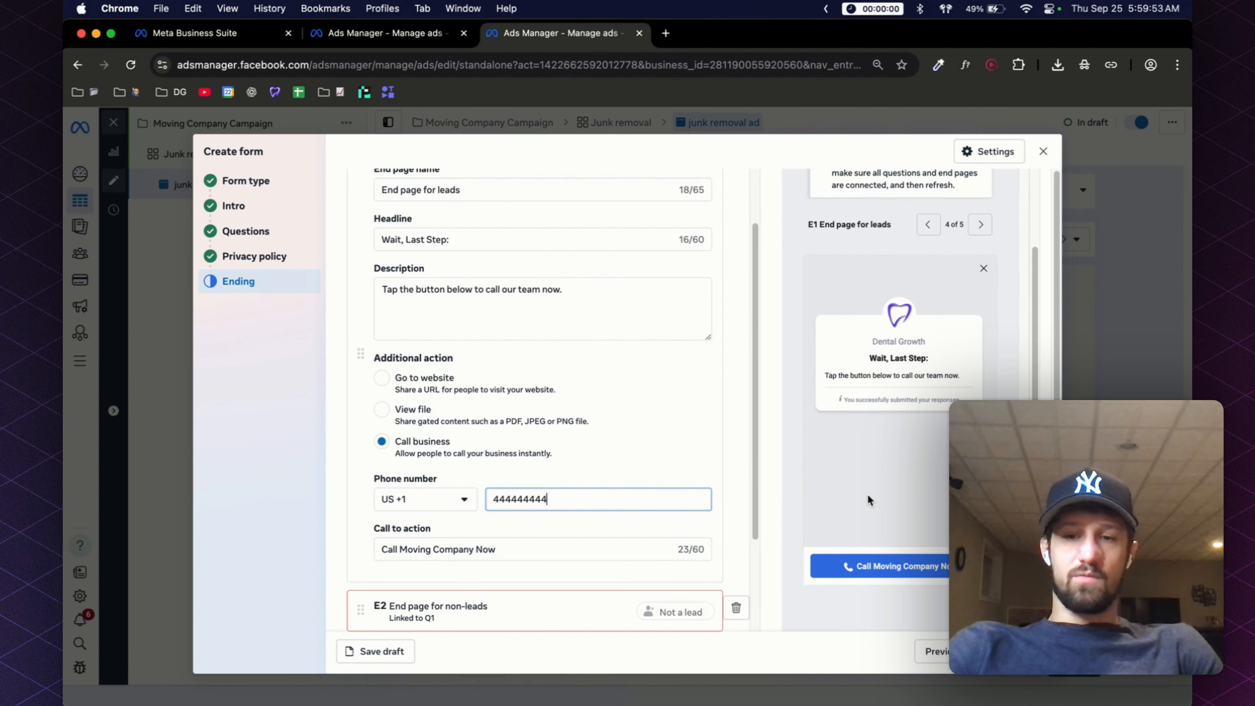
Set the E2 end page for non-leads to link to website.com and save the form as a draft.
scroll(543, 563, "down", 2)
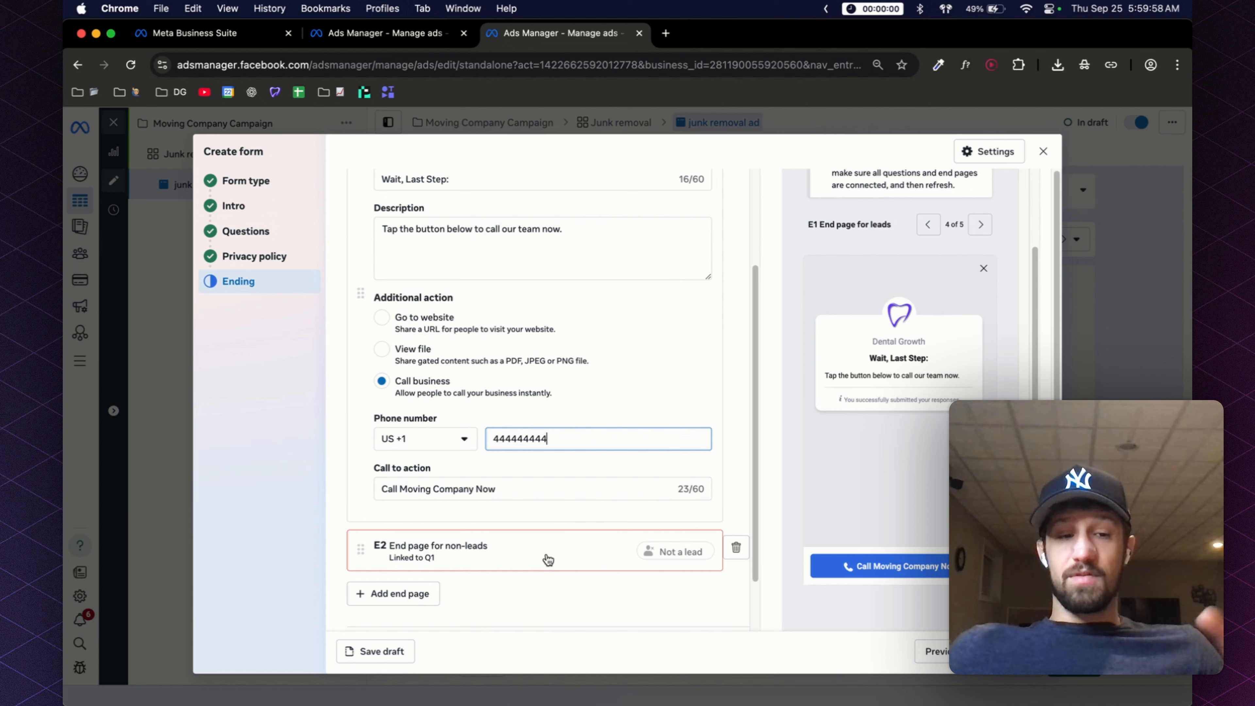
left_click(550, 550)
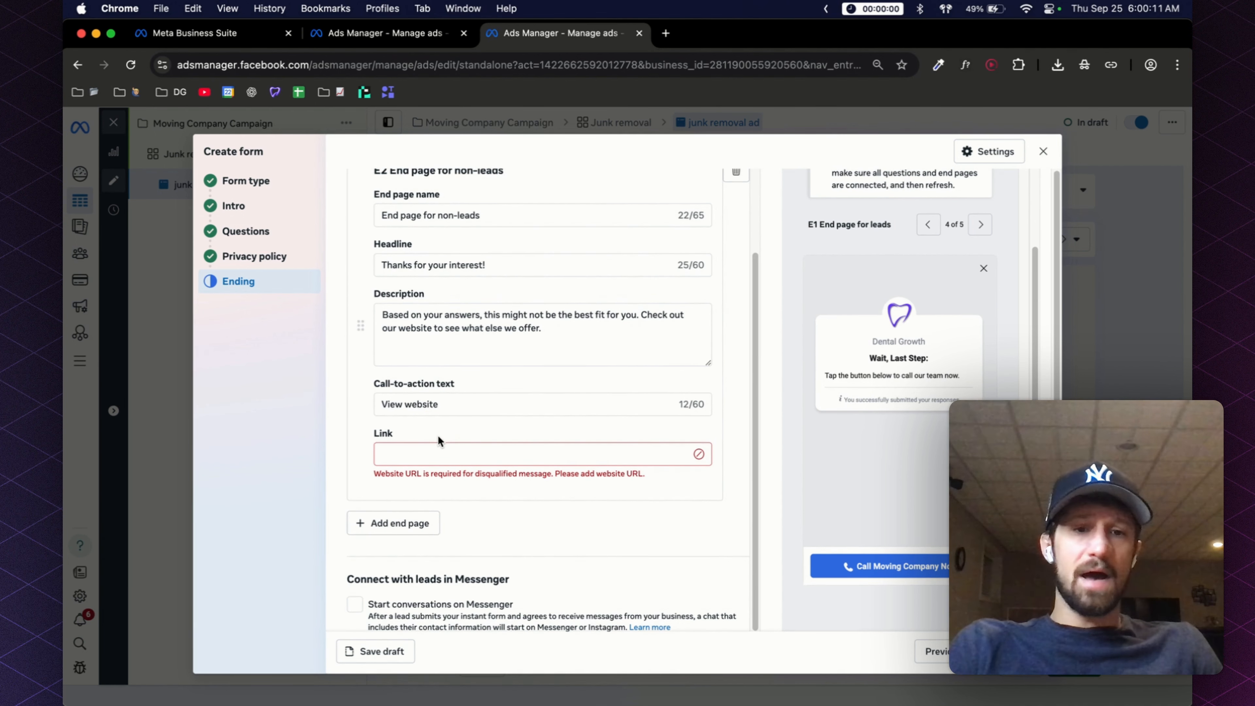
left_click(430, 266)
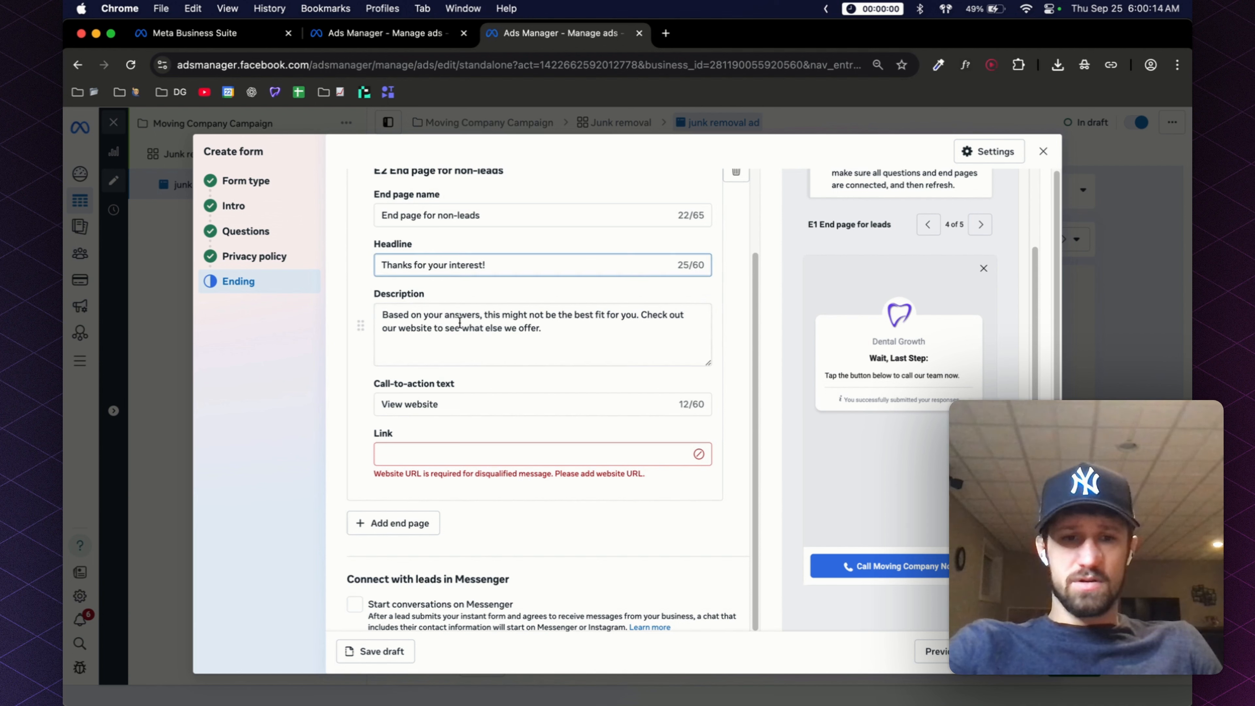
left_click(479, 457)
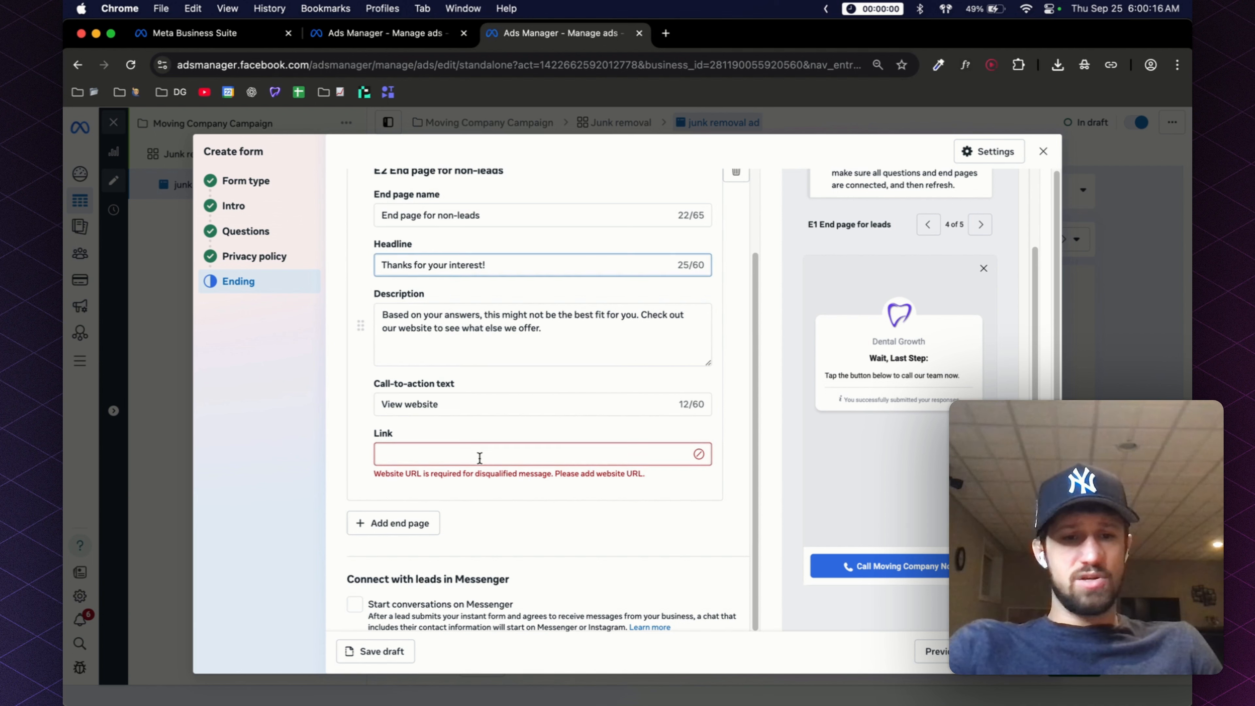
type("website.com")
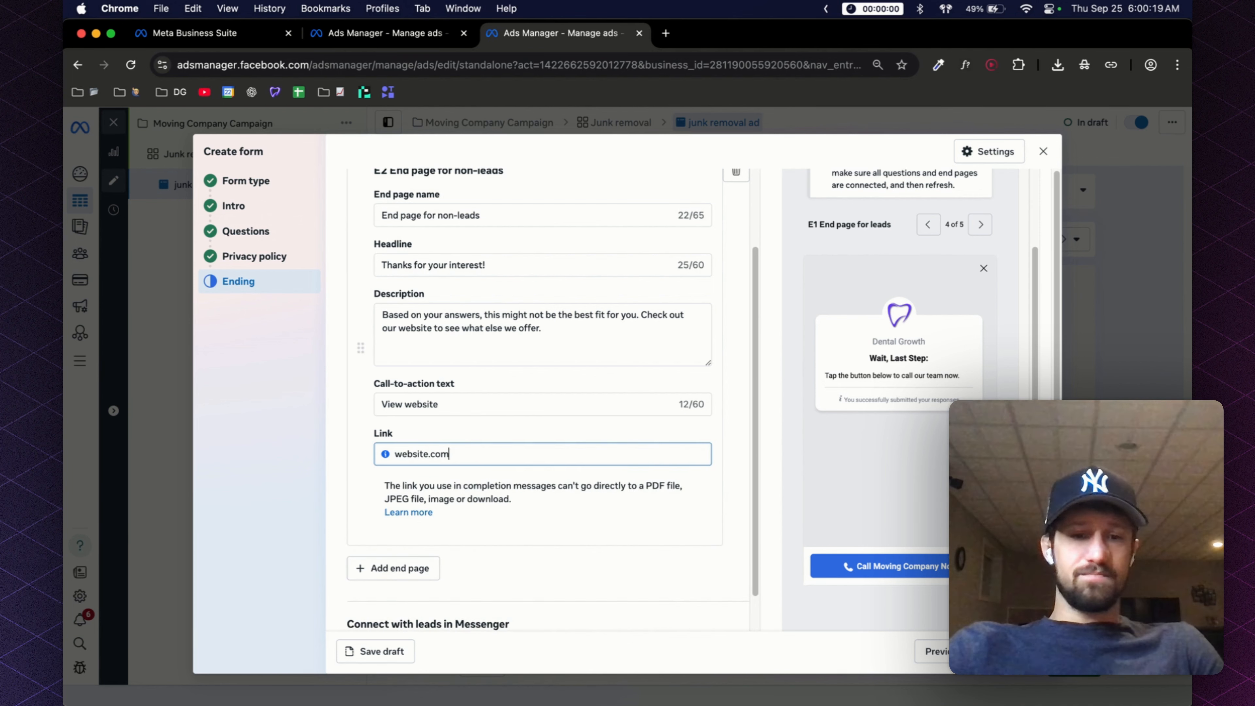
scroll(383, 574, "down", 2)
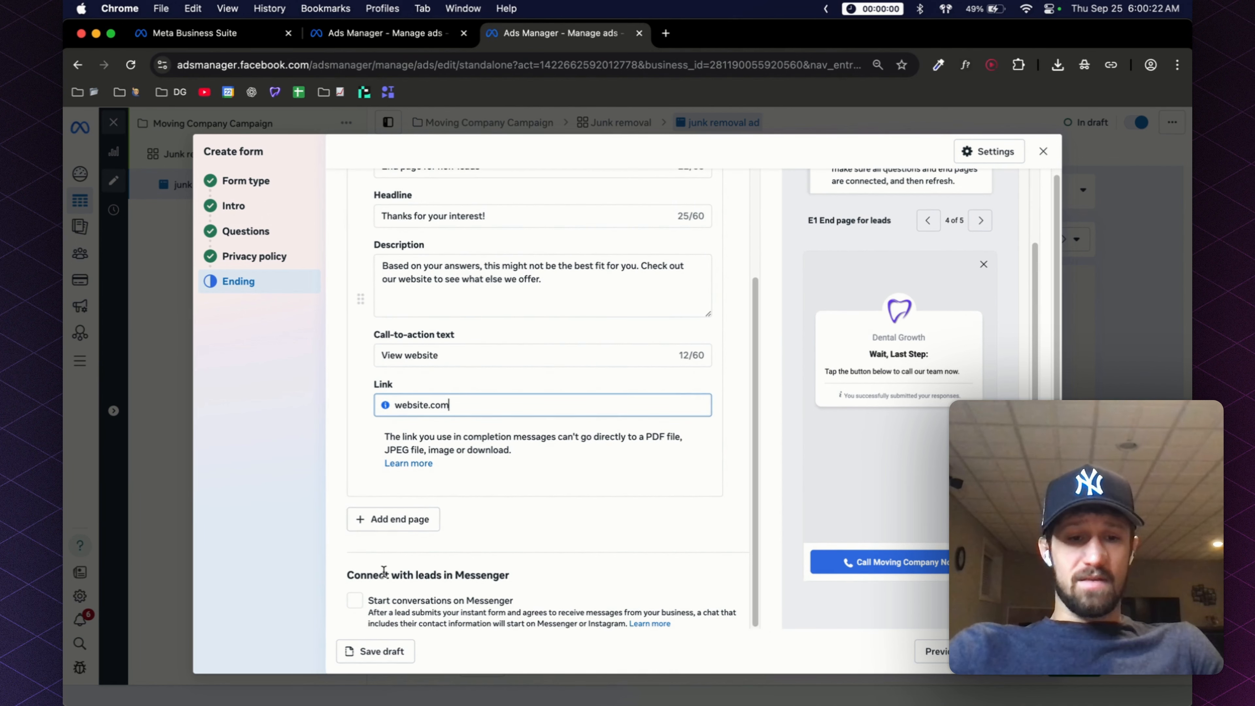
left_click(351, 653)
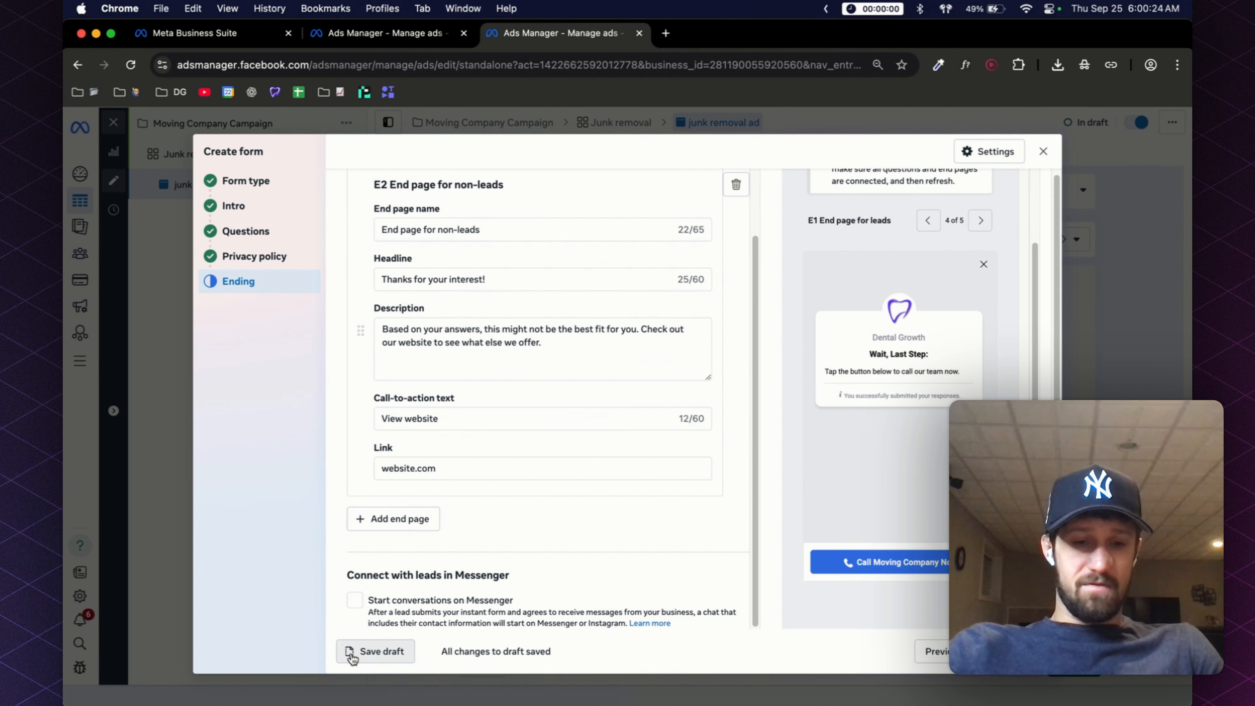